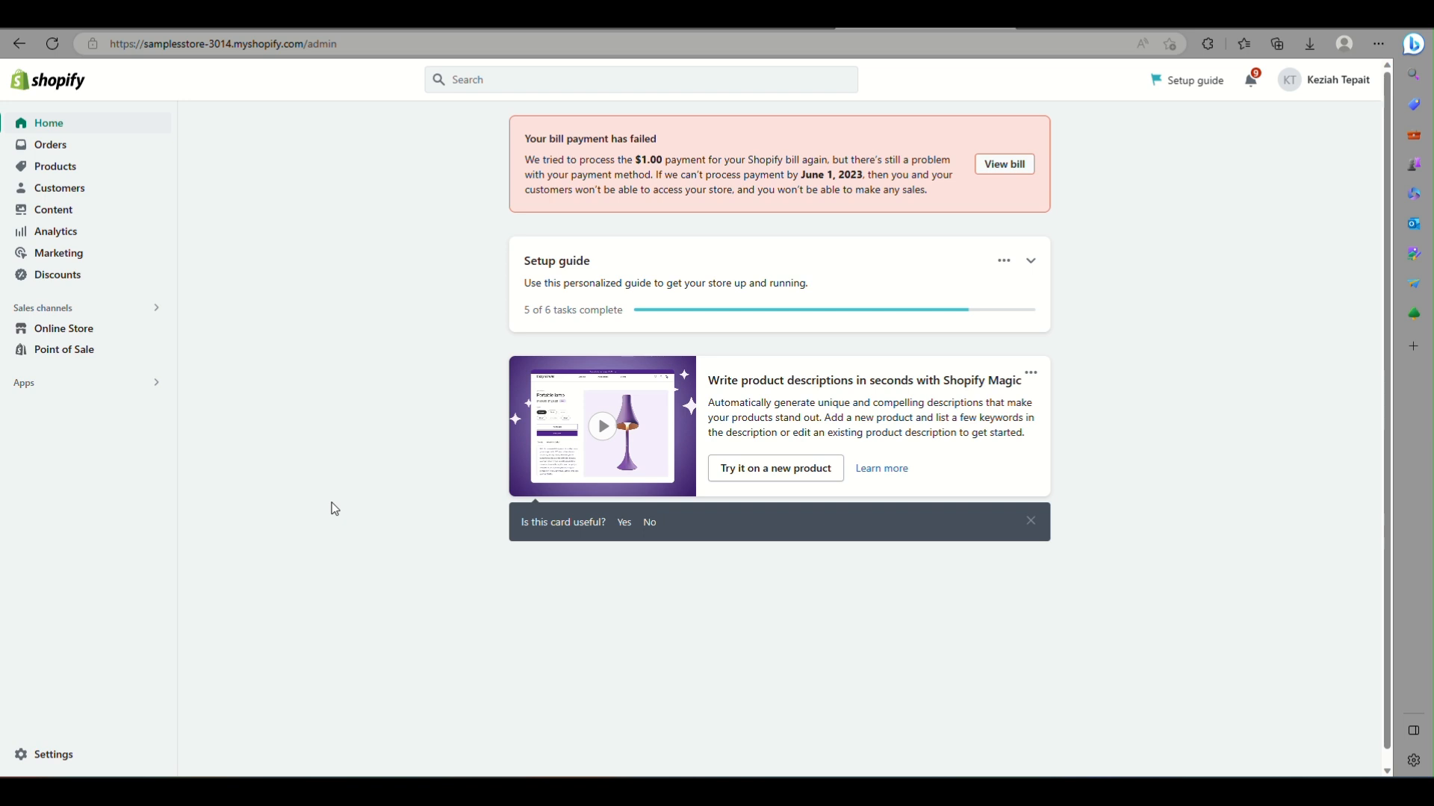
# Step: Open the list of installed apps from the store admin home
pyautogui.scroll(5, 25, 84)
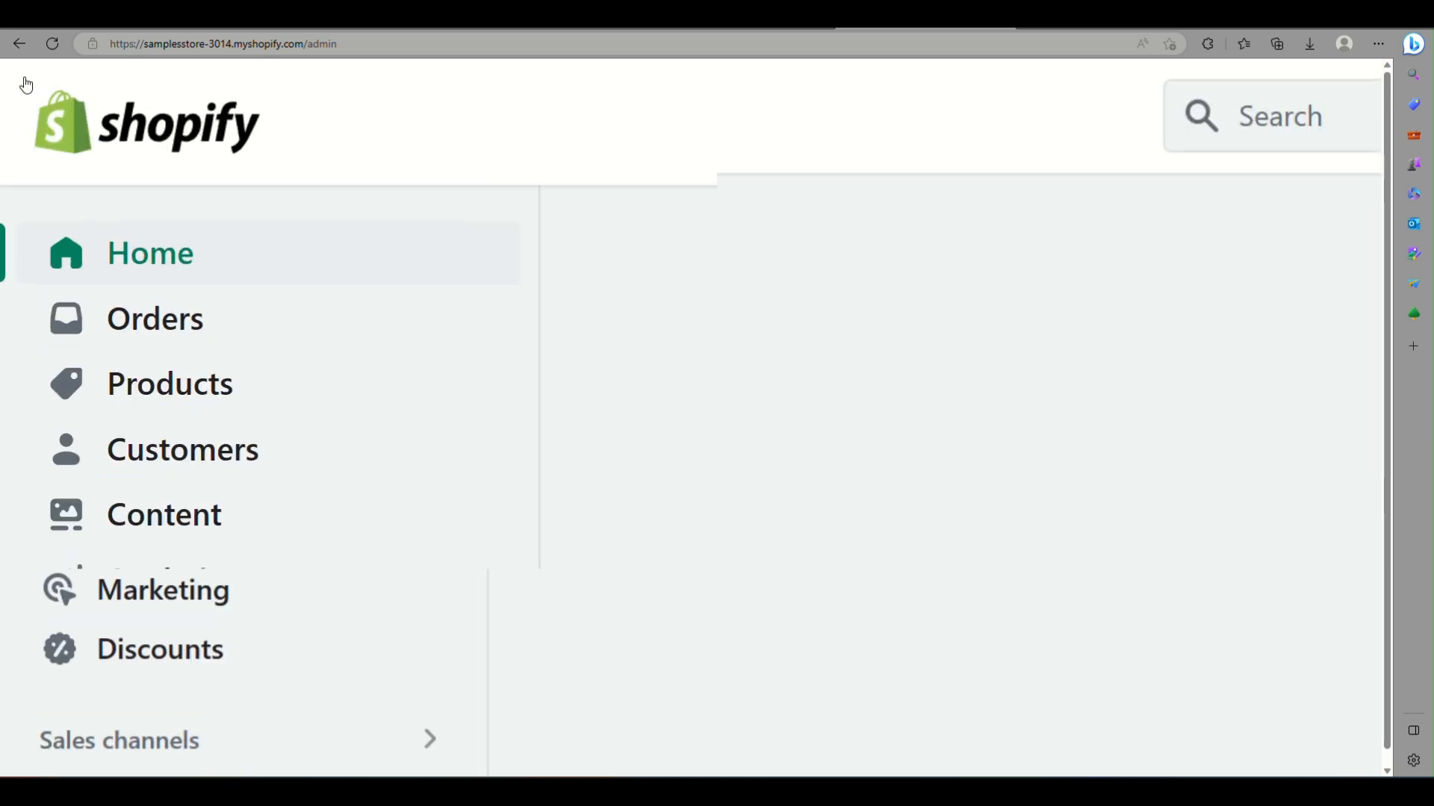
pyautogui.scroll(-5, 25, 84)
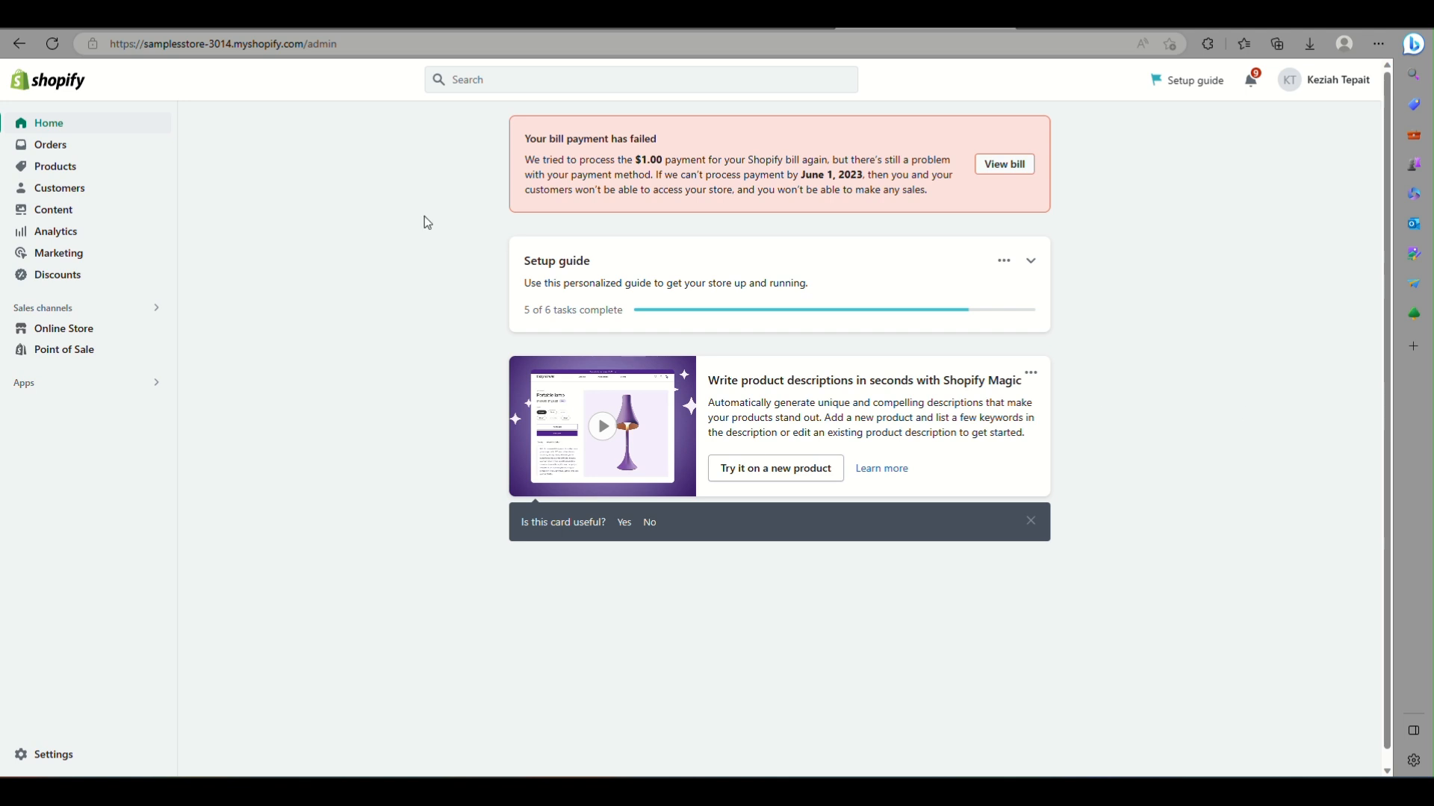
pyautogui.scroll(2, 93, 387)
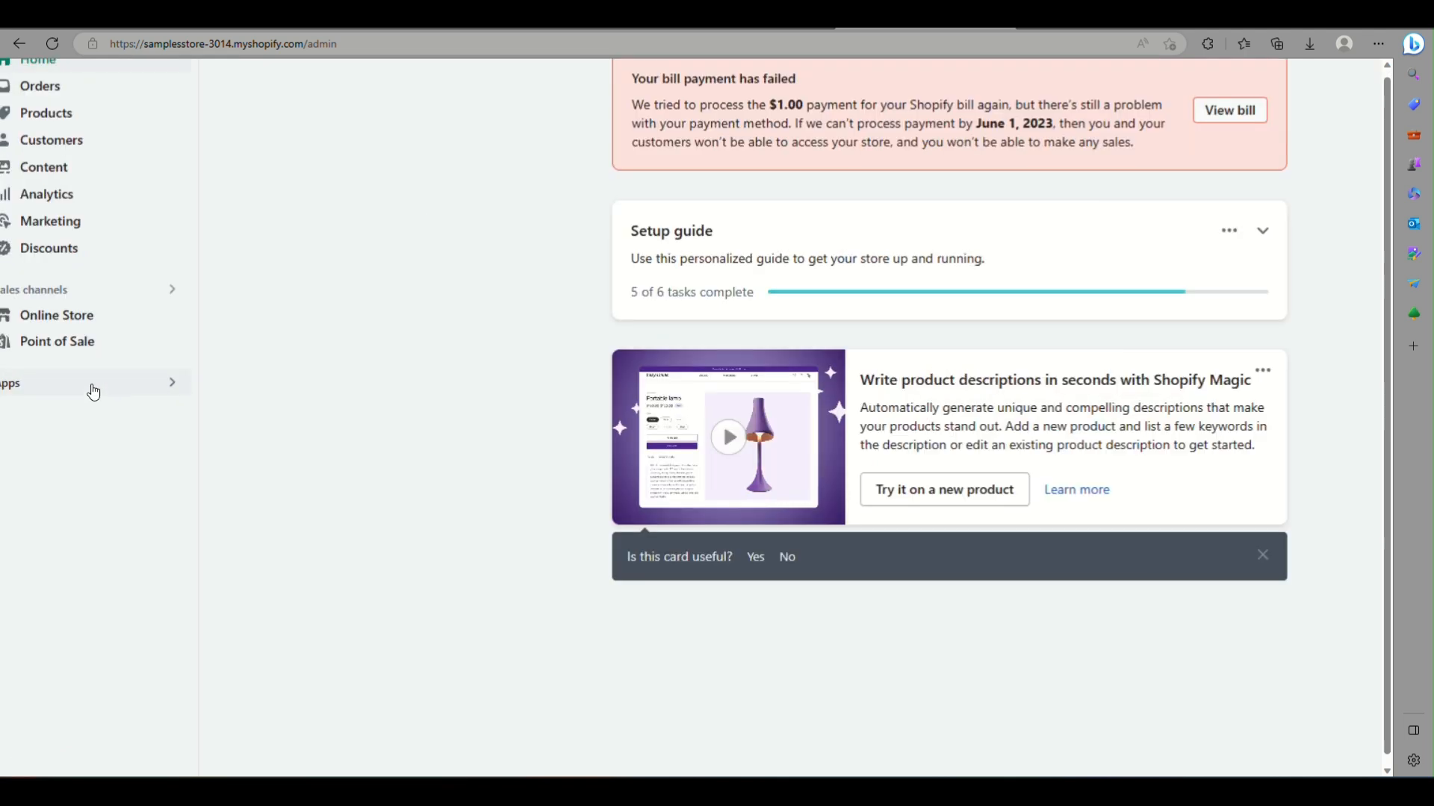
pyautogui.scroll(3, 92, 391)
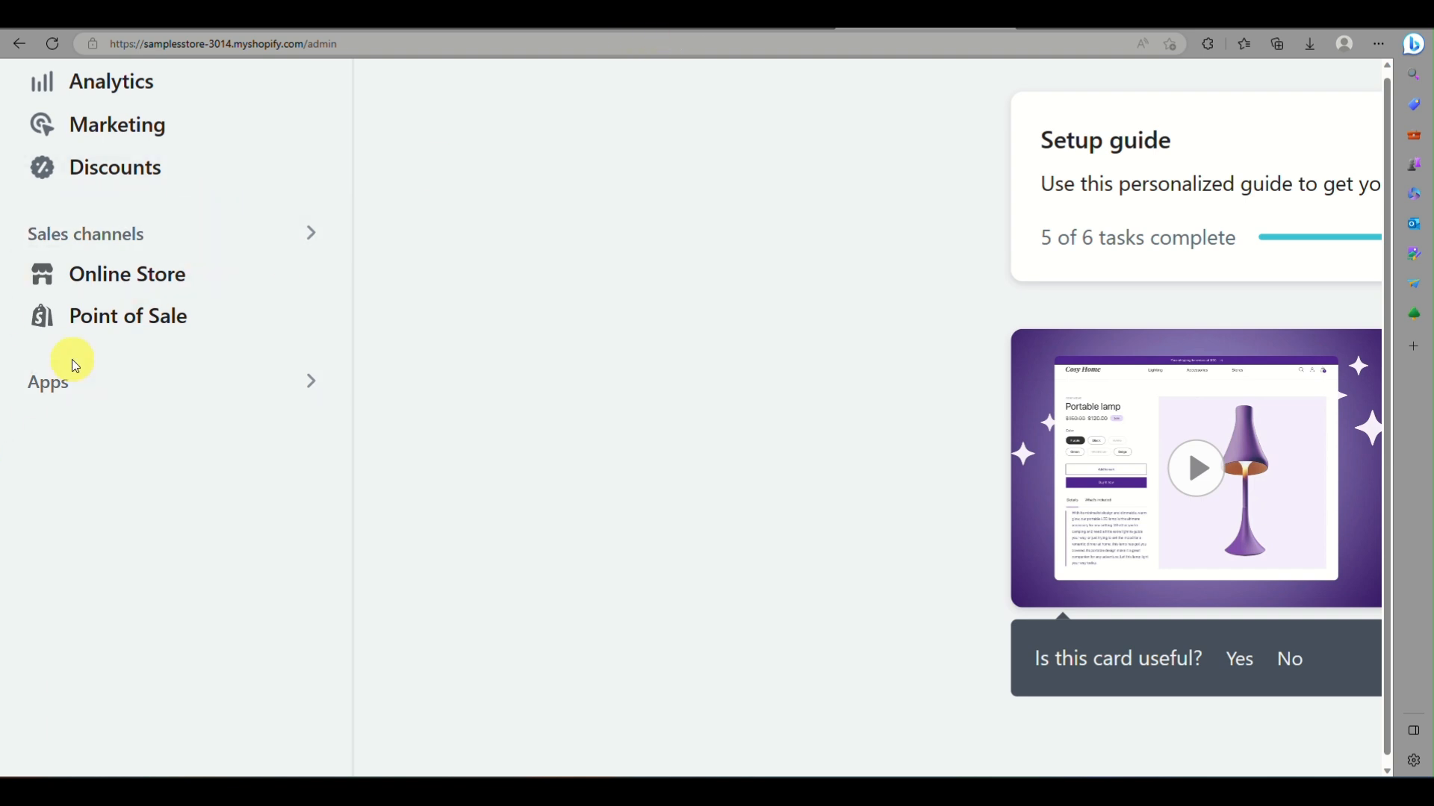
pyautogui.scroll(1, 42, 385)
pyautogui.scroll(3, 42, 387)
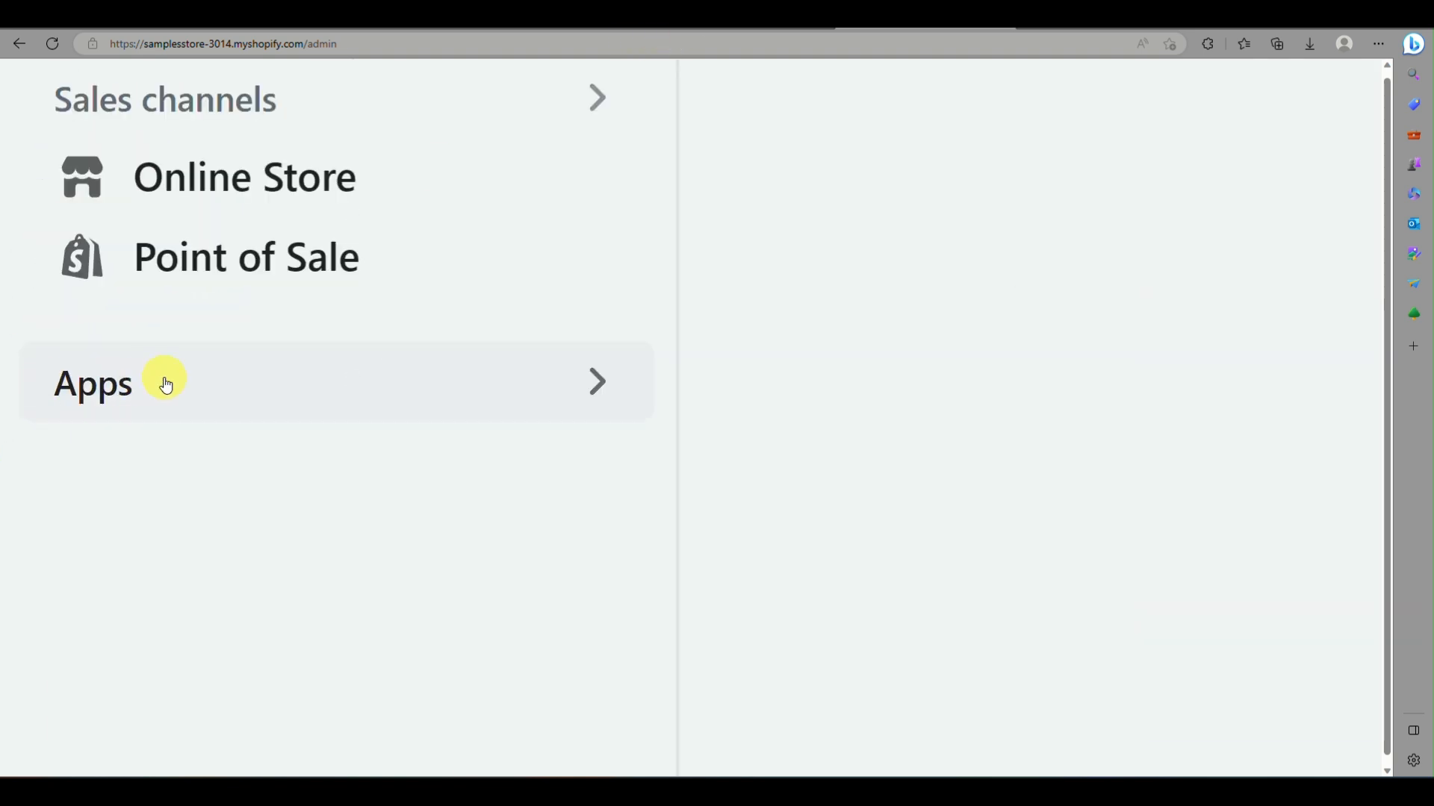
pyautogui.click(164, 383)
pyautogui.scroll(-5, 166, 382)
pyautogui.scroll(-2, 164, 379)
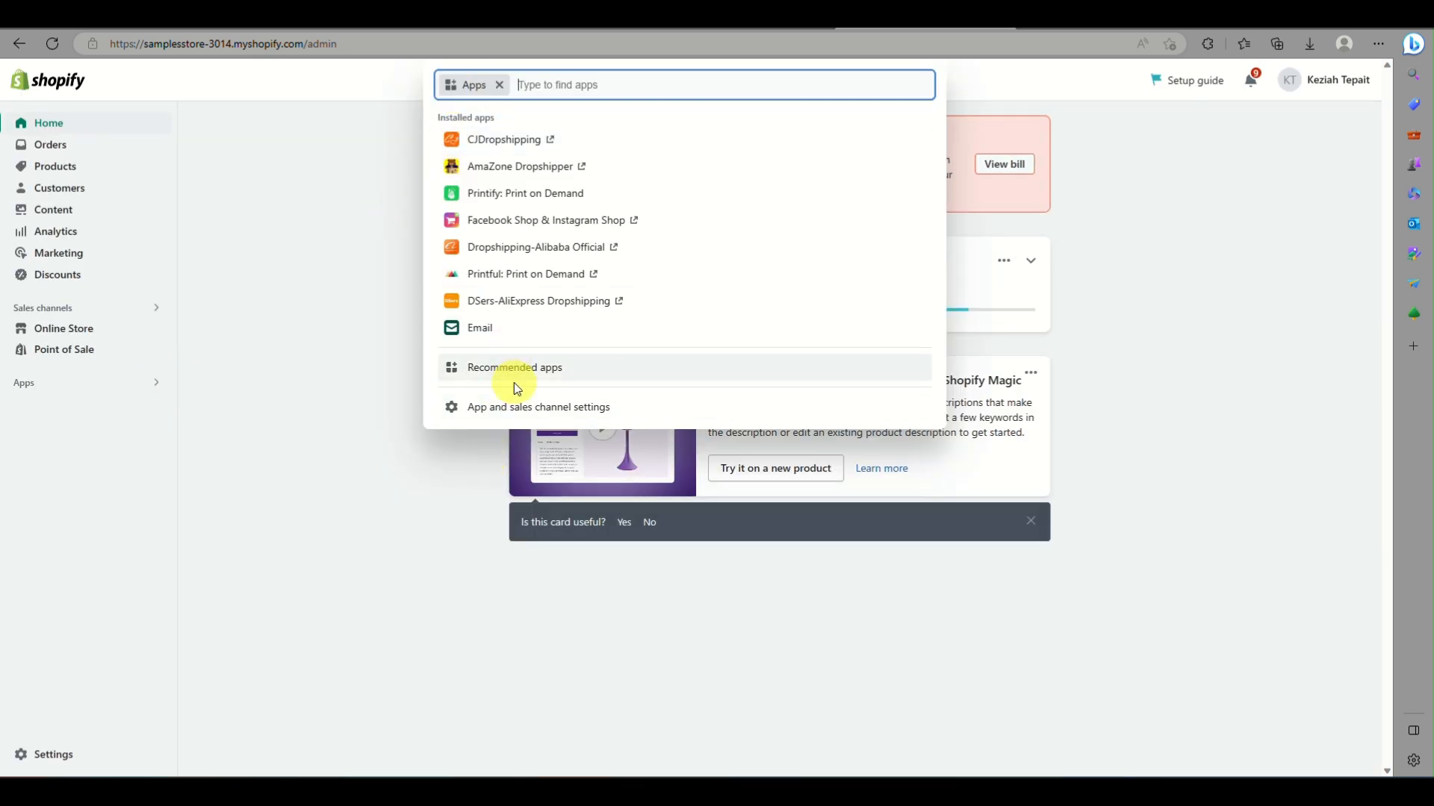
# Step: Open the app and sales channel settings and go from there to the Shopify App Store
pyautogui.scroll(5, 515, 409)
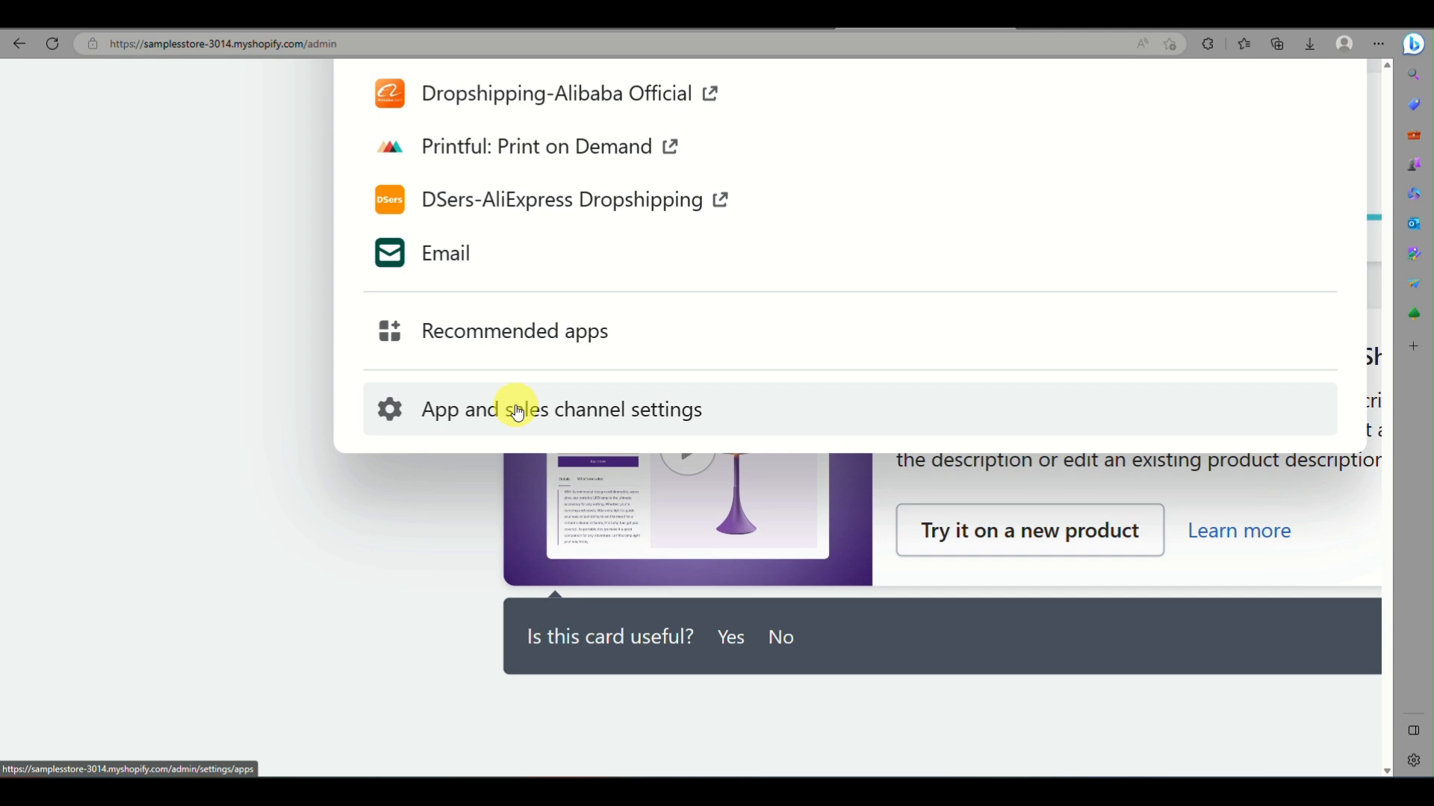
pyautogui.click(515, 410)
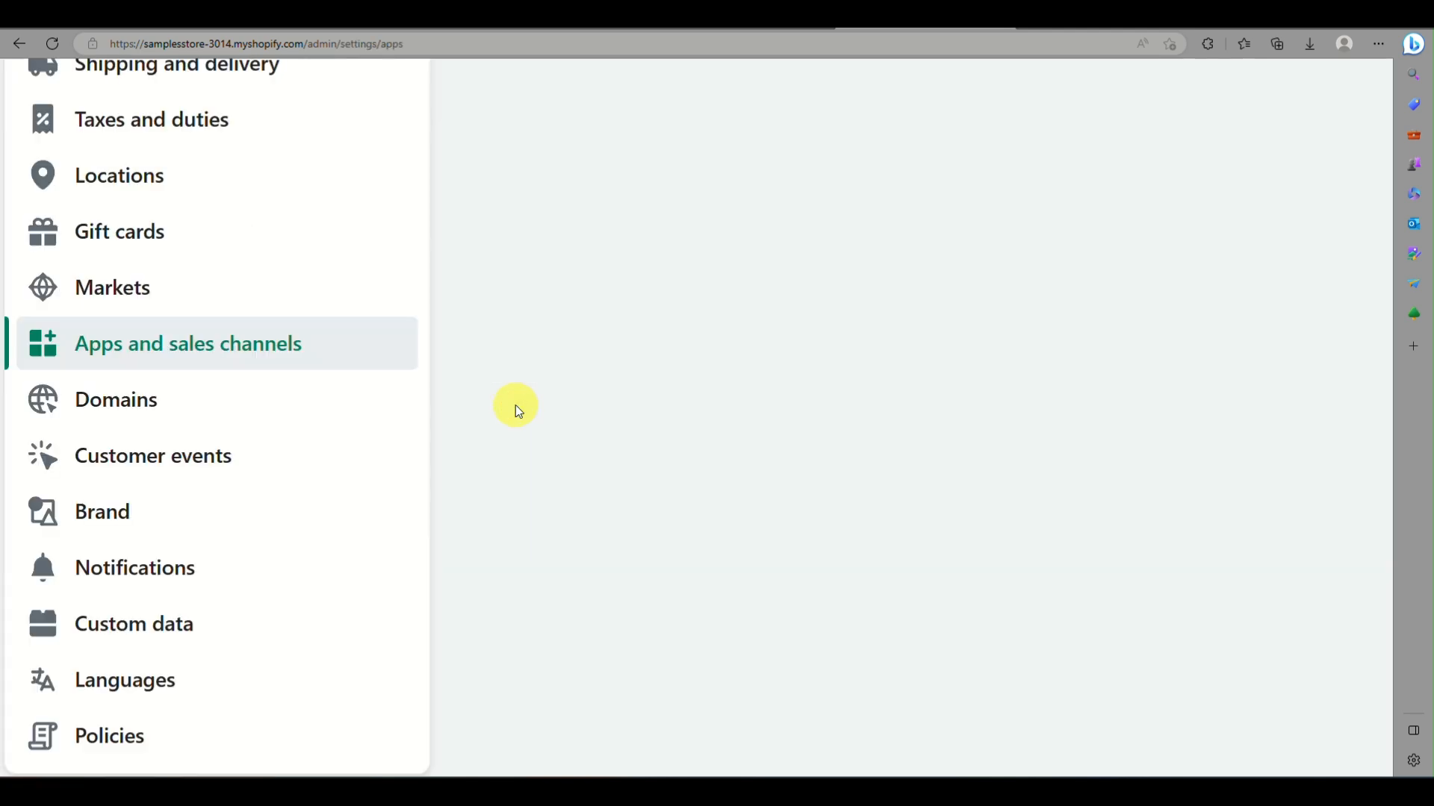
pyautogui.scroll(-5, 515, 404)
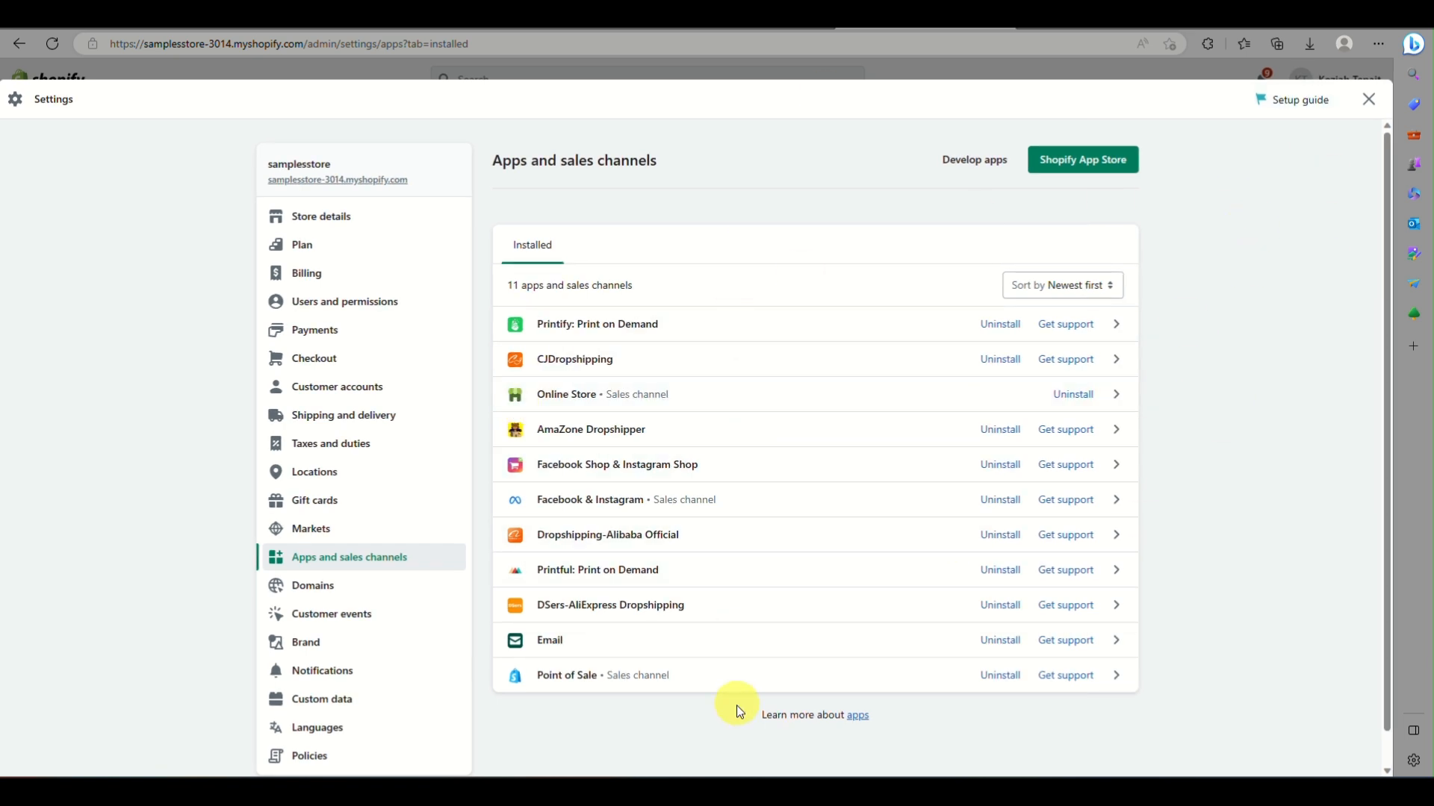
pyautogui.click(1086, 164)
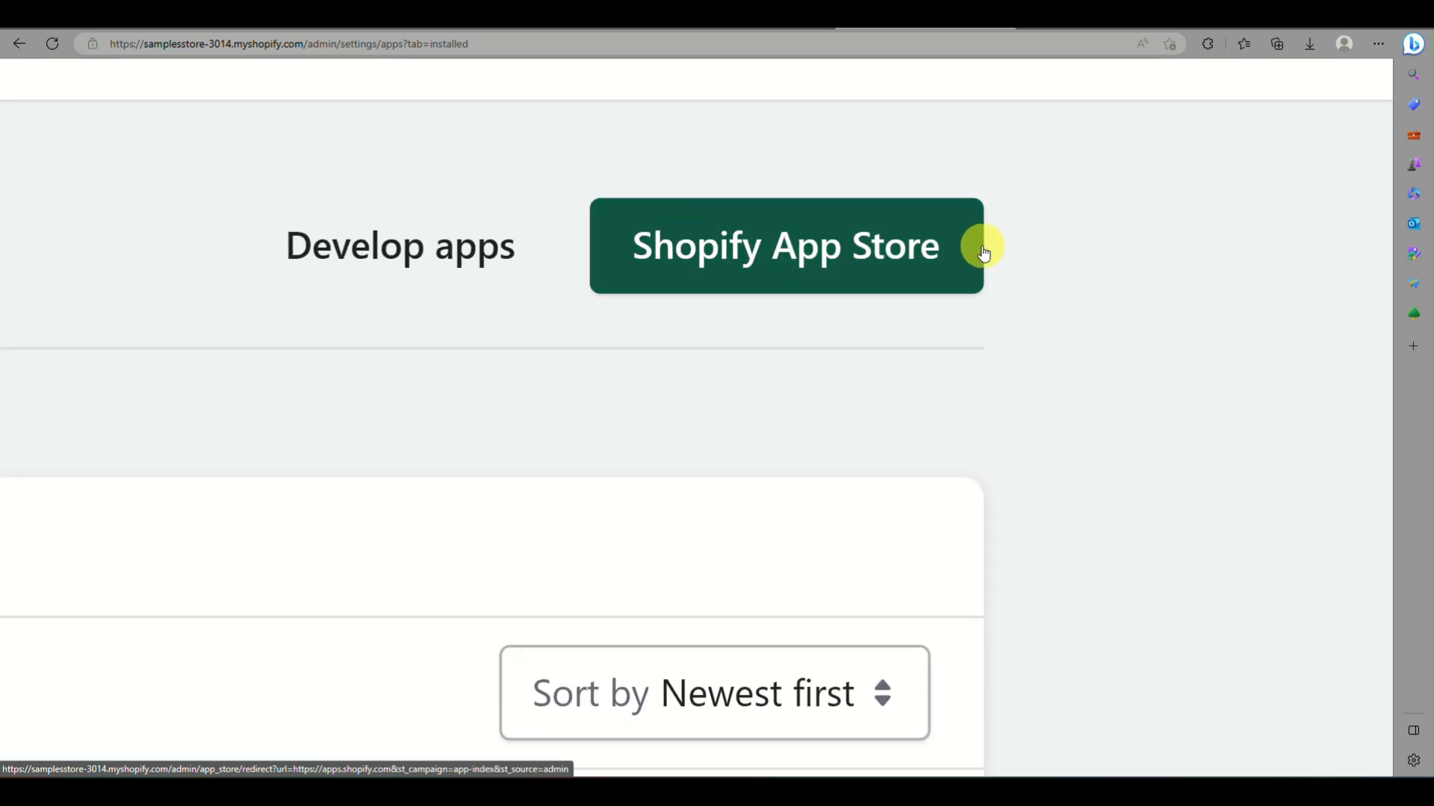
pyautogui.click(850, 281)
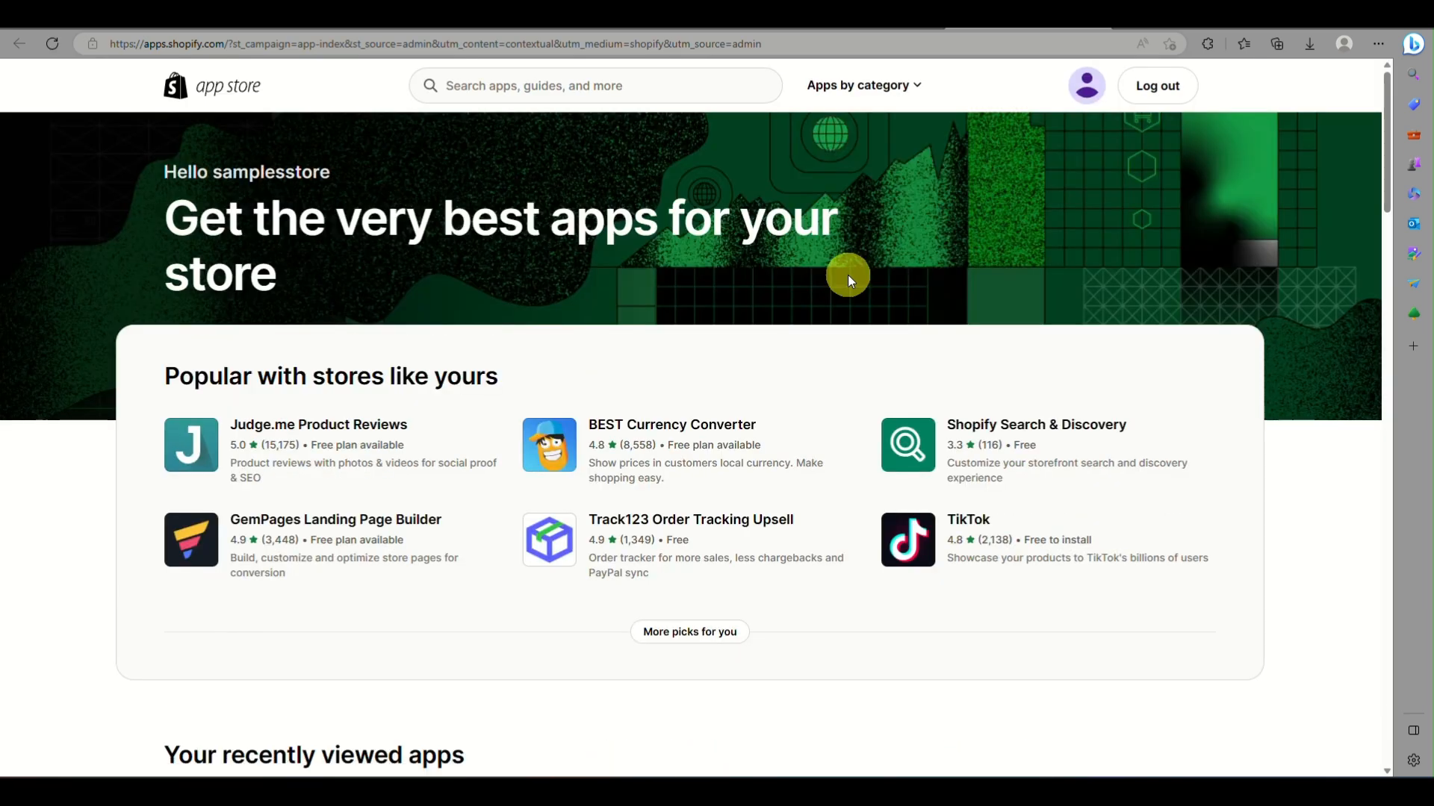
# Step: Search the app store for "loox" and open the Loox Product Reviews & Photos listing
pyautogui.scroll(-5, 848, 276)
pyautogui.scroll(5, 848, 276)
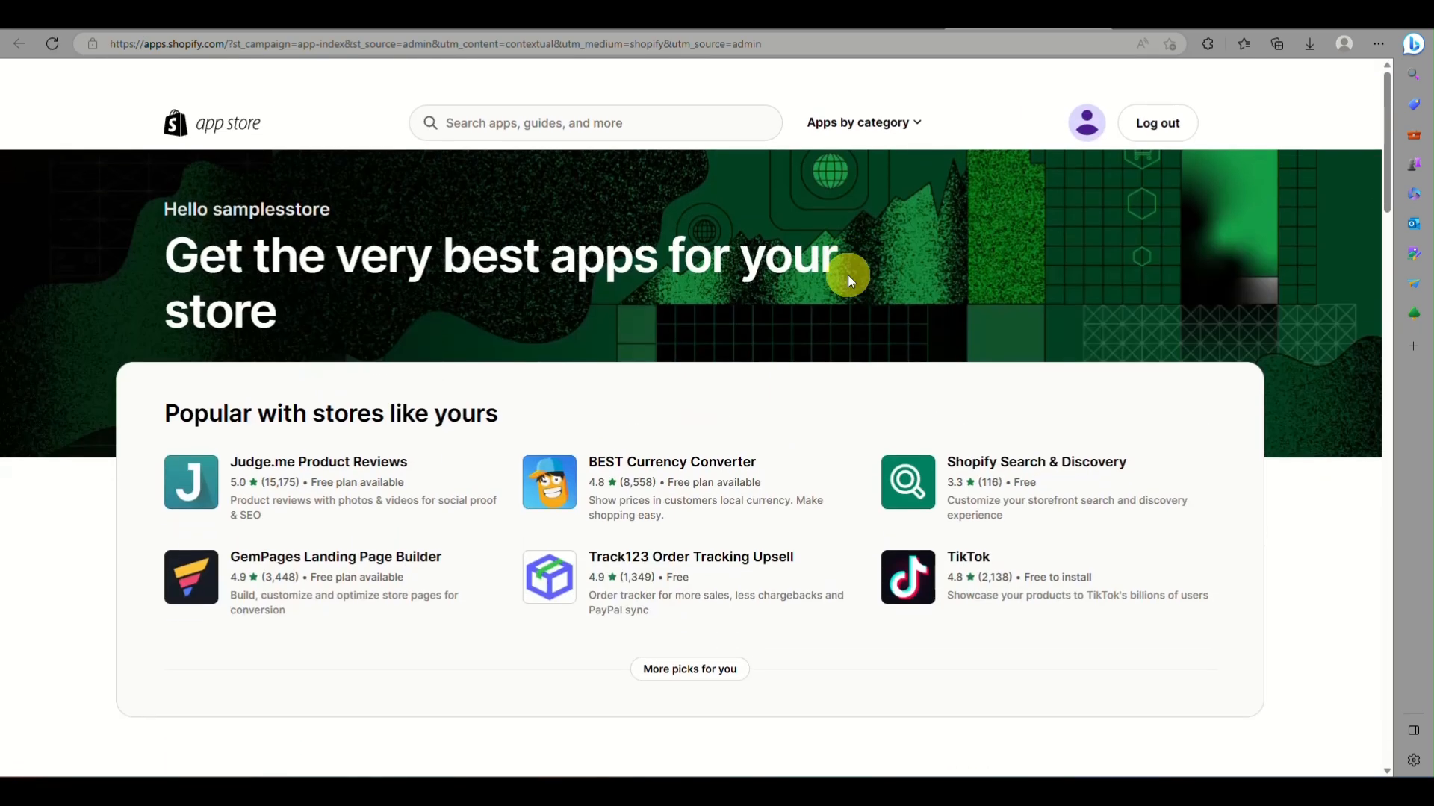
pyautogui.click(498, 84)
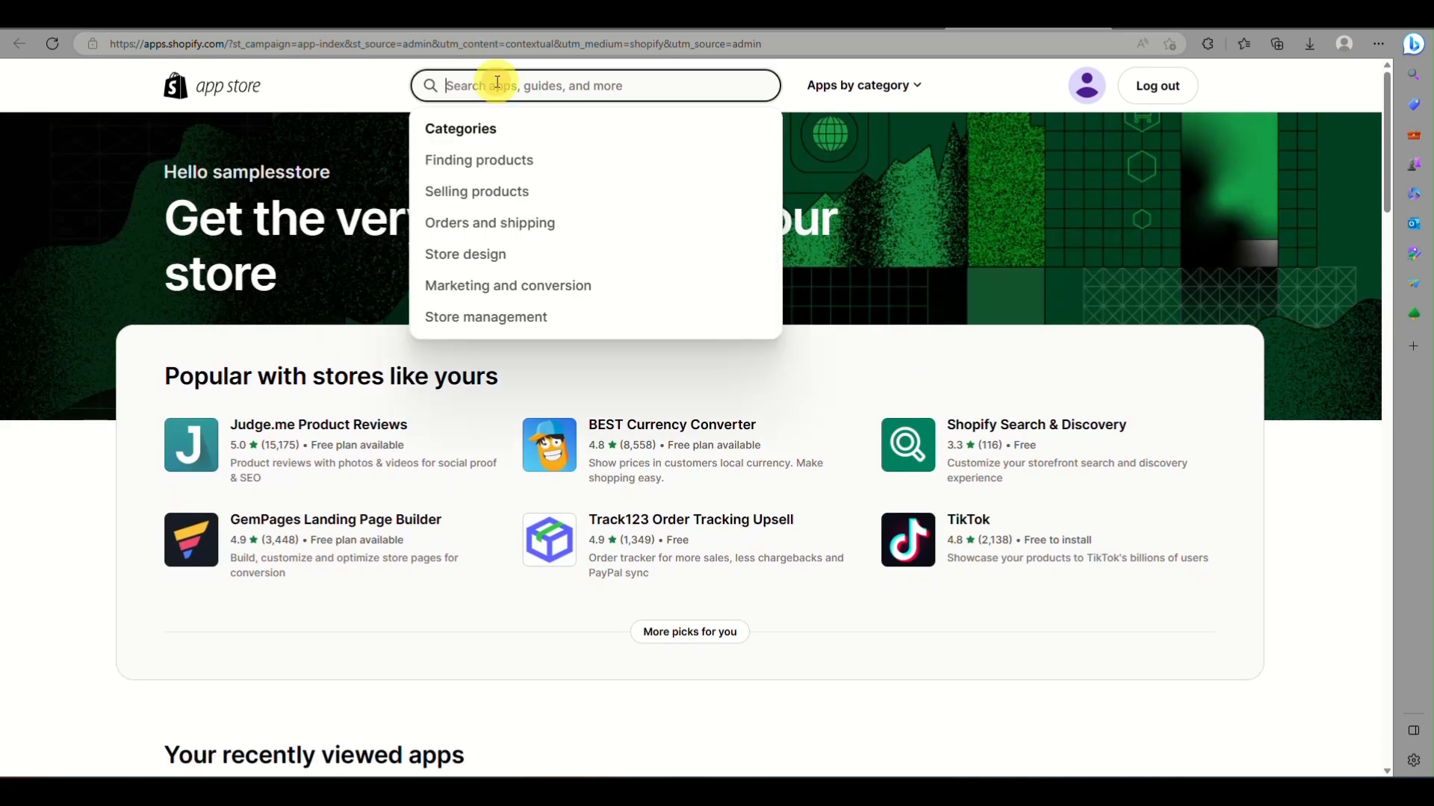
pyautogui.scroll(5, 497, 81)
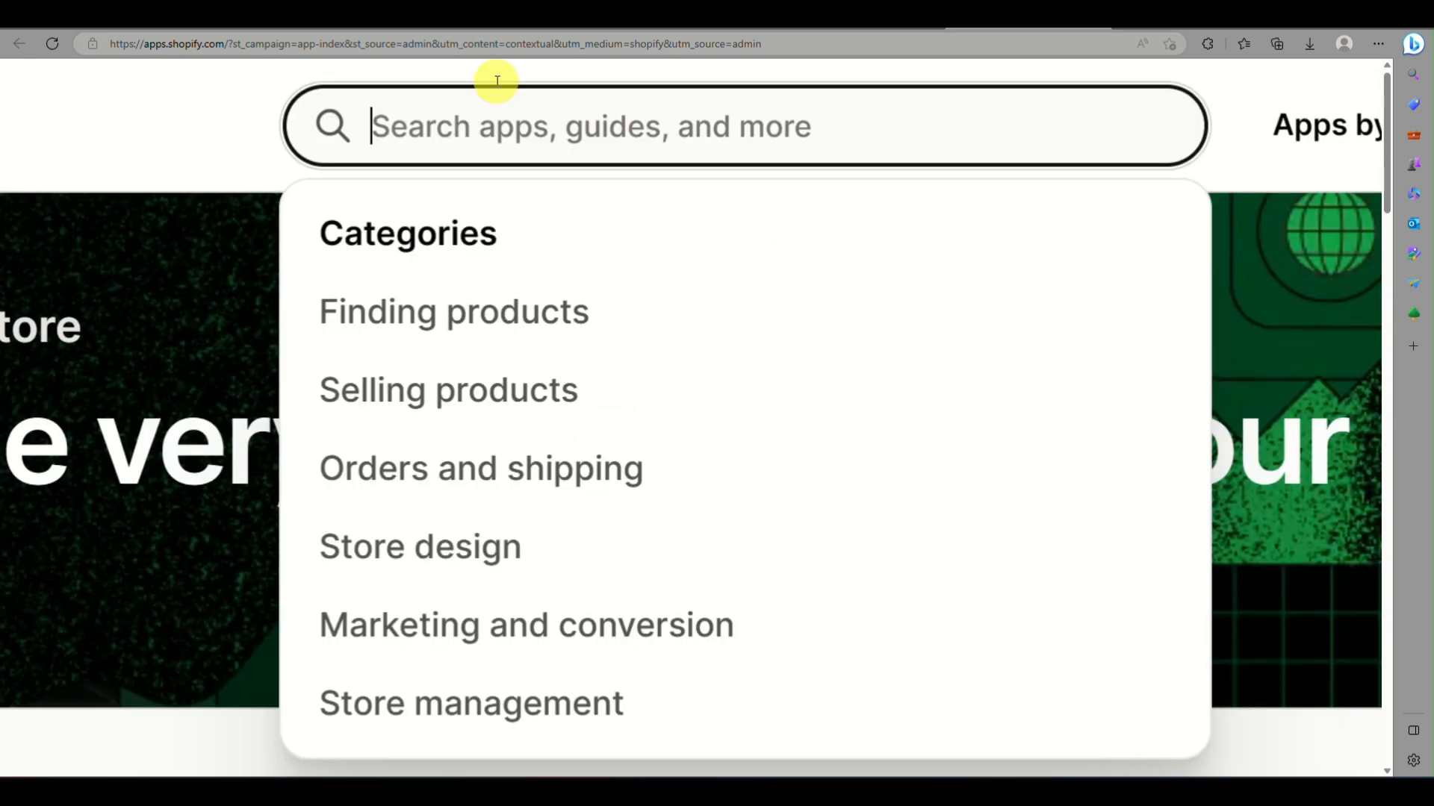
pyautogui.write('loox')
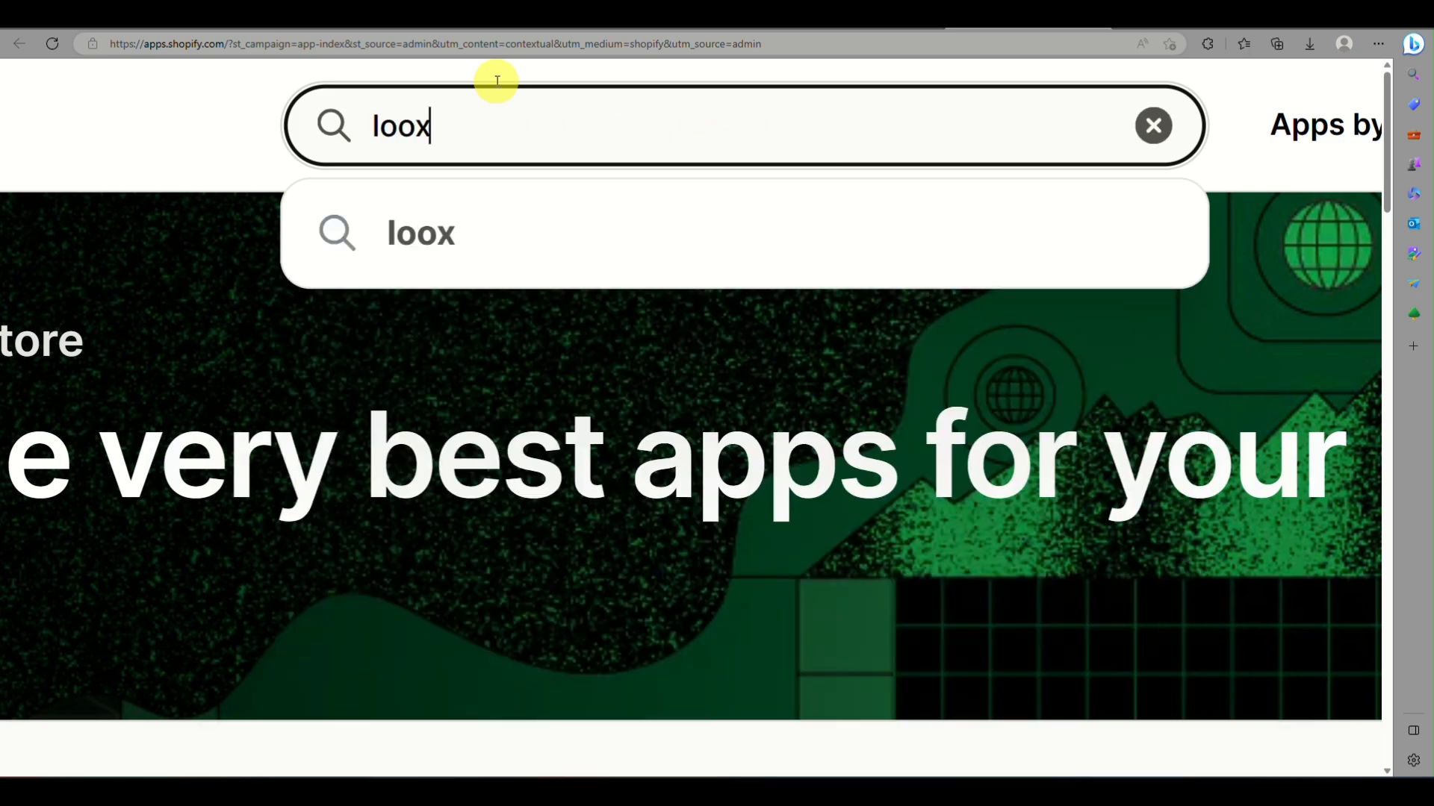
pyautogui.press('Return')
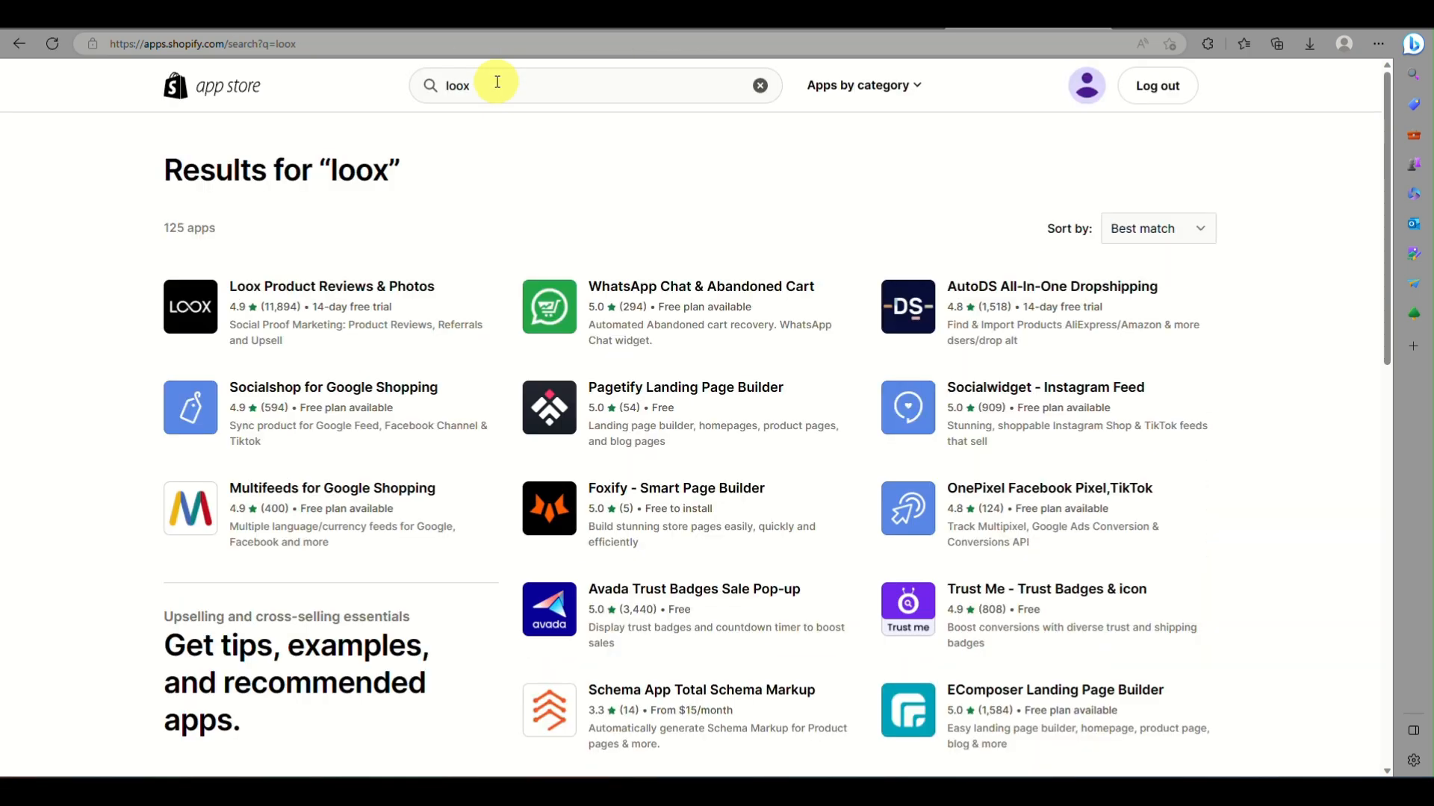
pyautogui.click(240, 298)
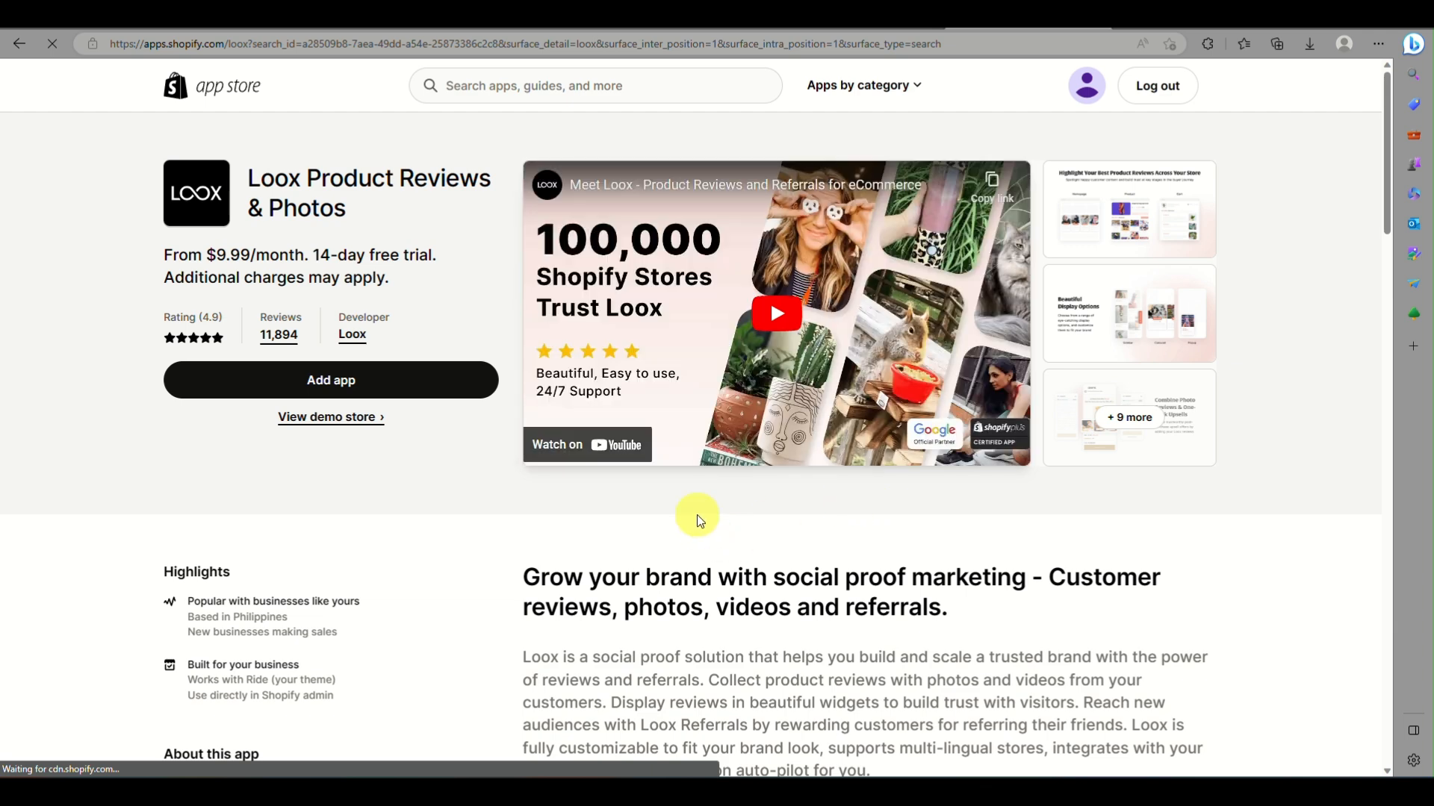
# Step: Examine the Loox listing's feature description, pricing plans and customer reviews
pyautogui.scroll(-3, 697, 514)
pyautogui.scroll(-2, 689, 453)
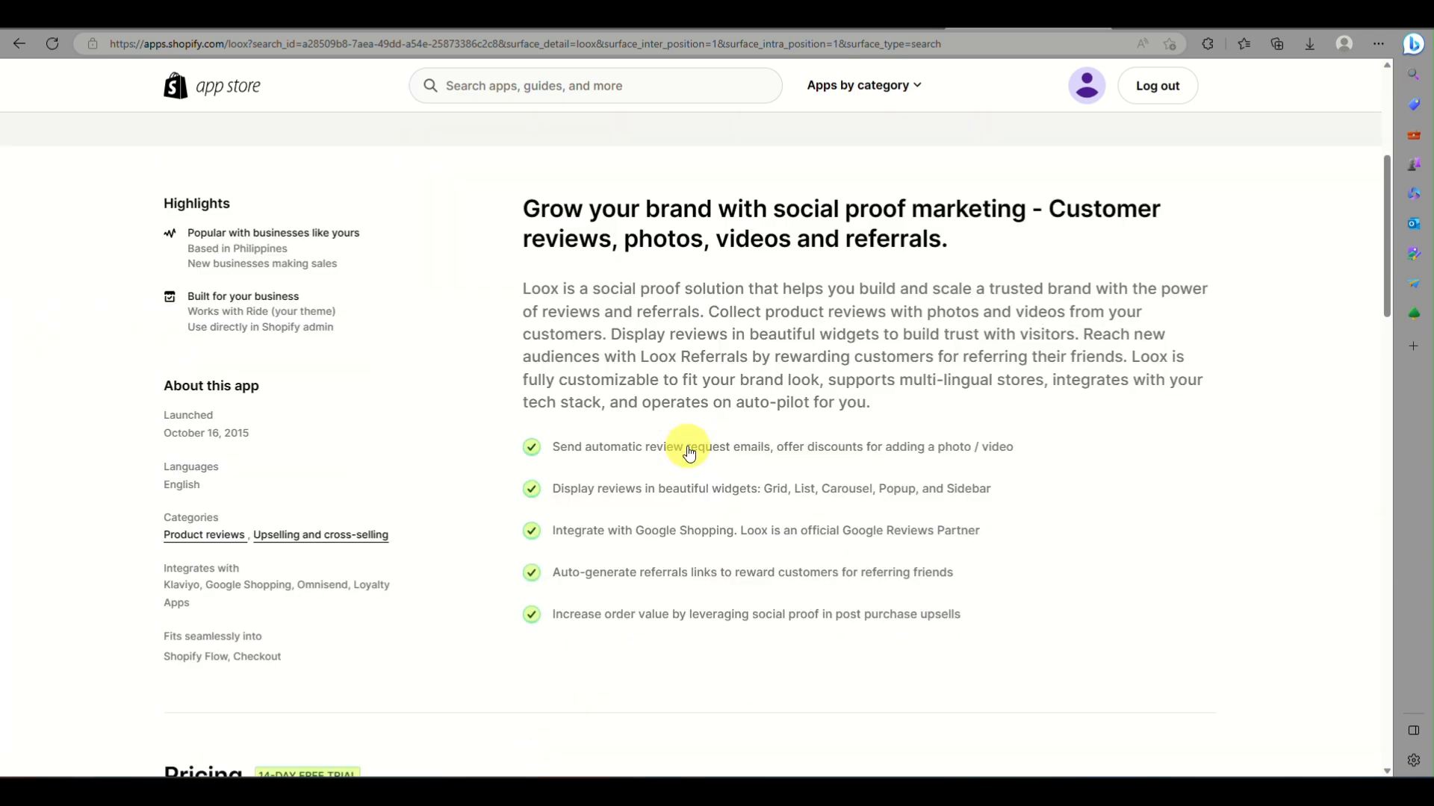
pyautogui.moveTo(512, 216); pyautogui.dragTo(973, 267)
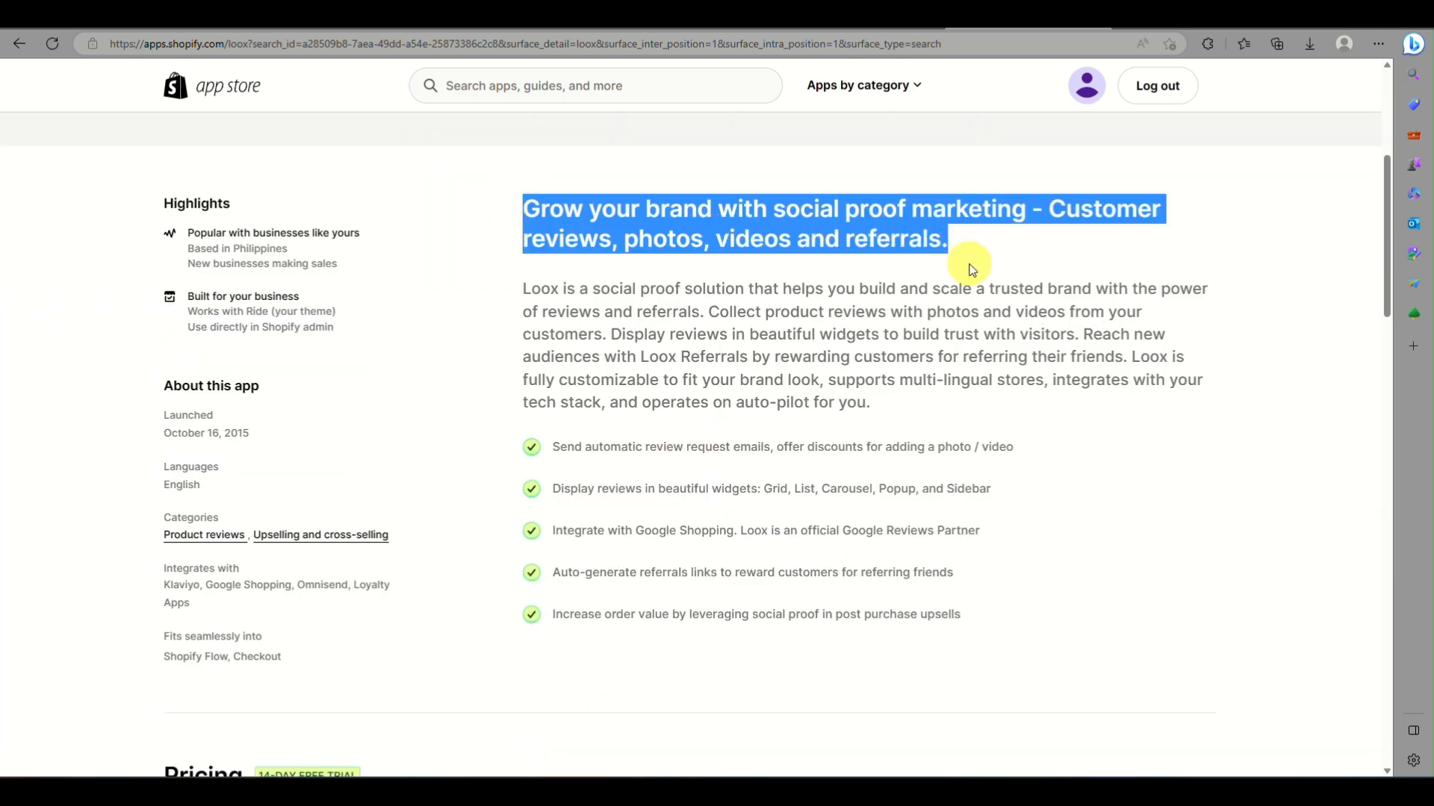
pyautogui.click(973, 267)
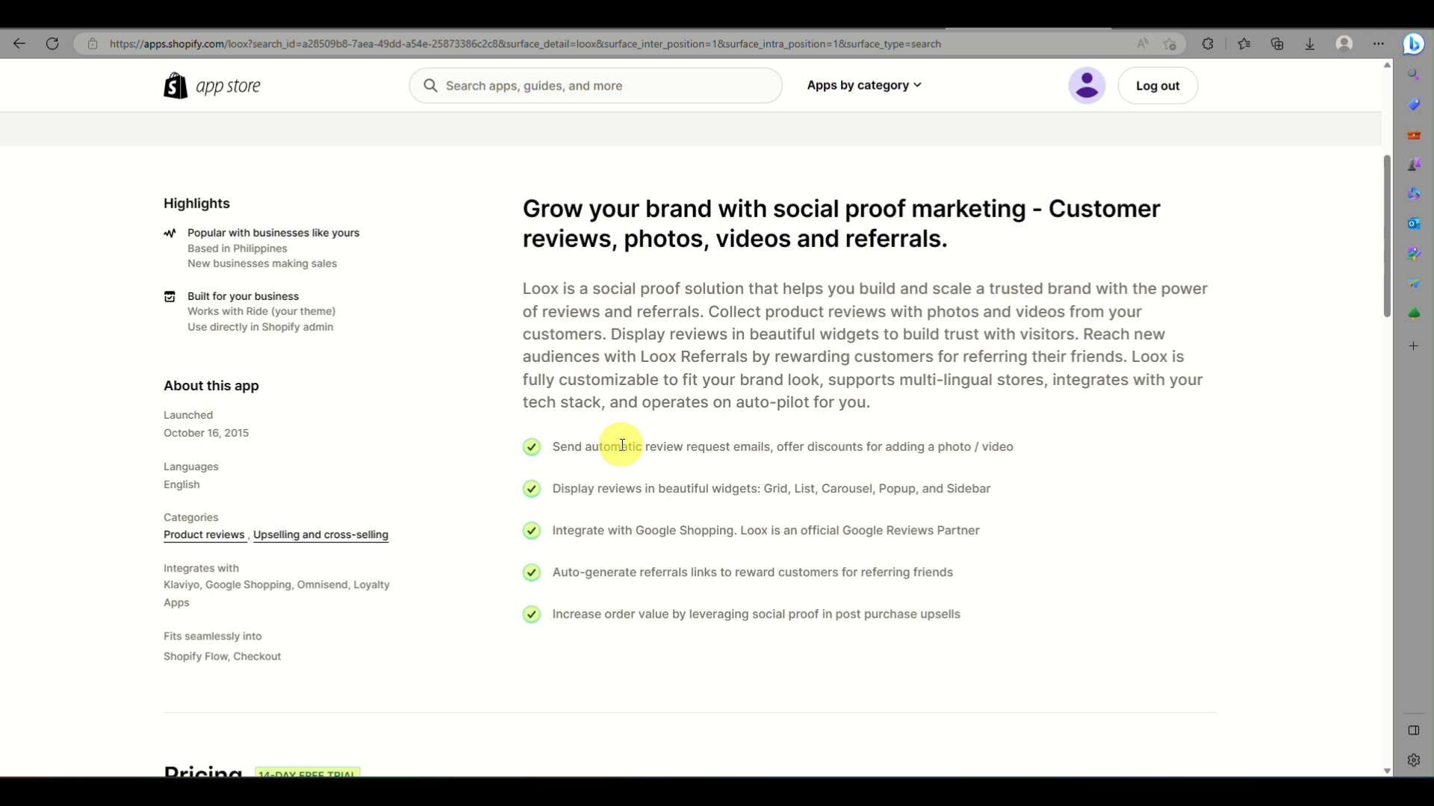
pyautogui.scroll(-7, 622, 445)
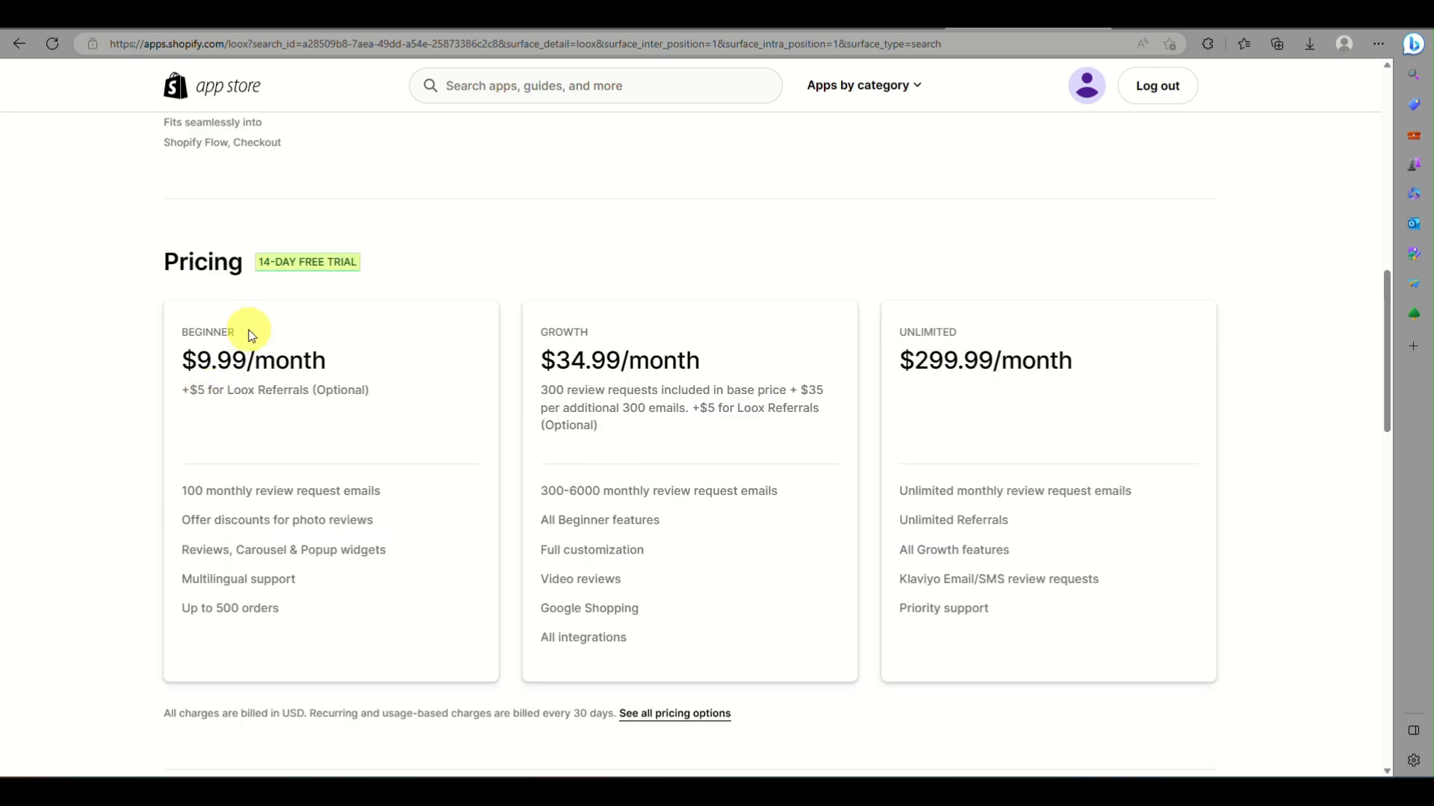
pyautogui.scroll(5, 289, 259)
pyautogui.scroll(-5, 288, 260)
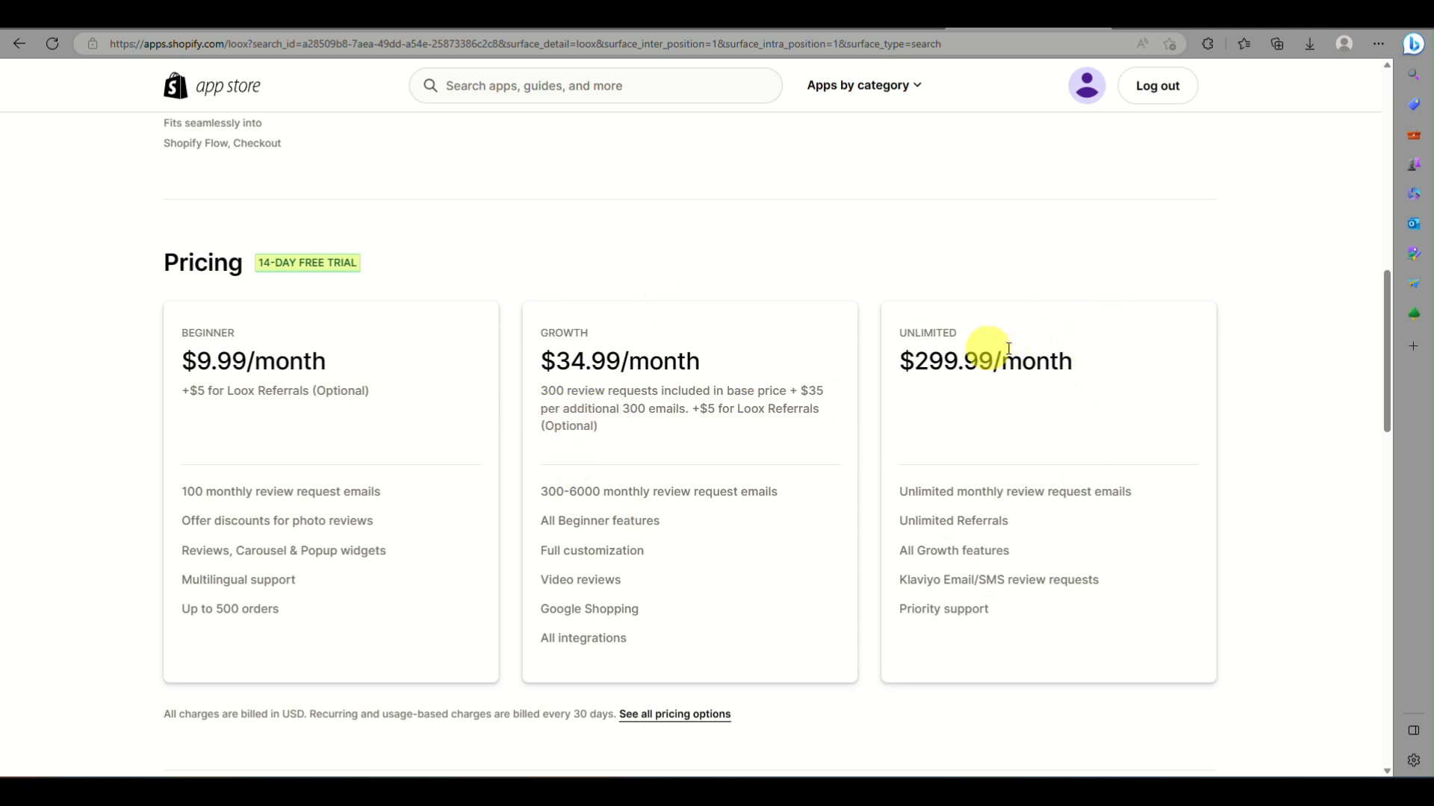
pyautogui.scroll(-1, 356, 490)
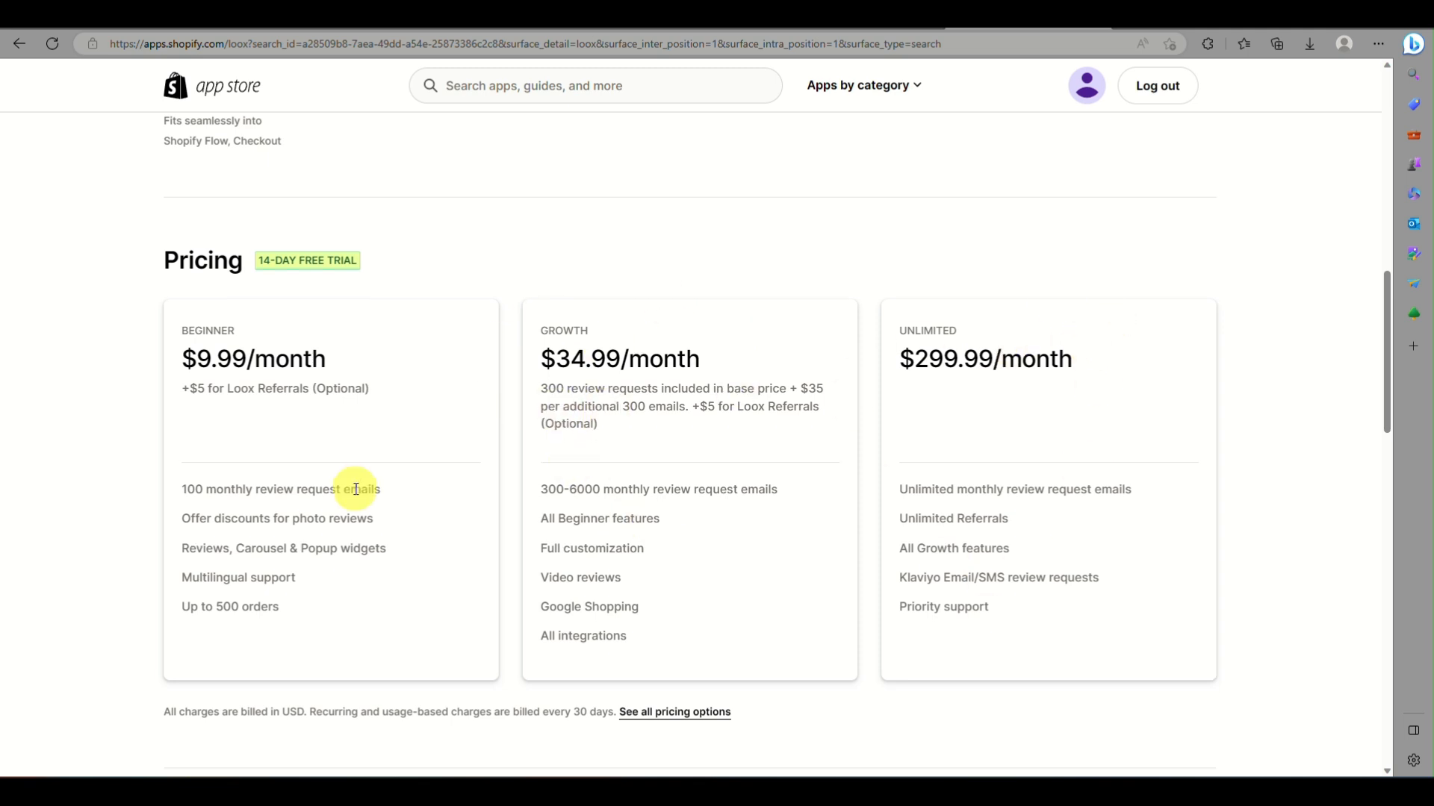
pyautogui.scroll(-8, 356, 489)
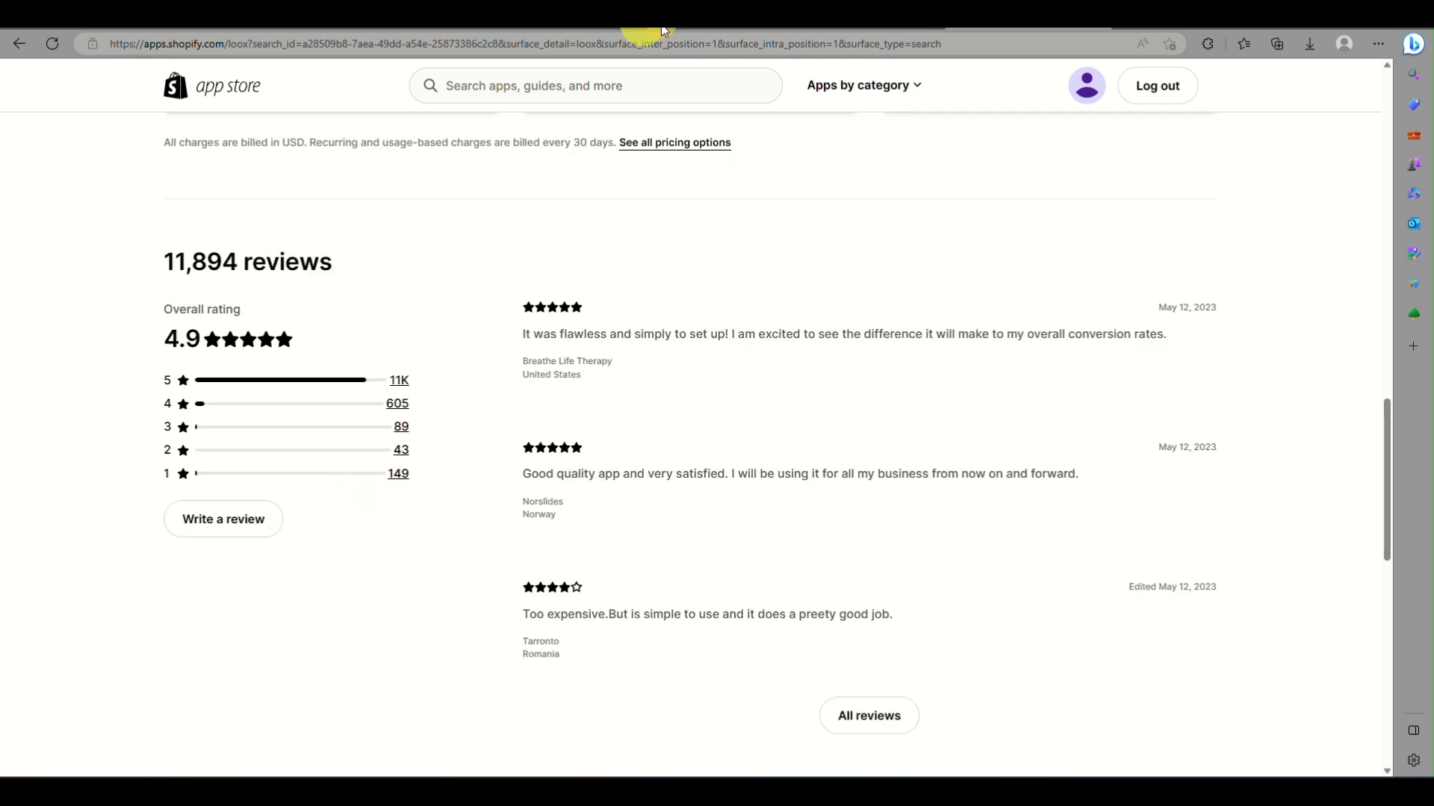
pyautogui.scroll(12, 497, 354)
pyautogui.scroll(6, 495, 357)
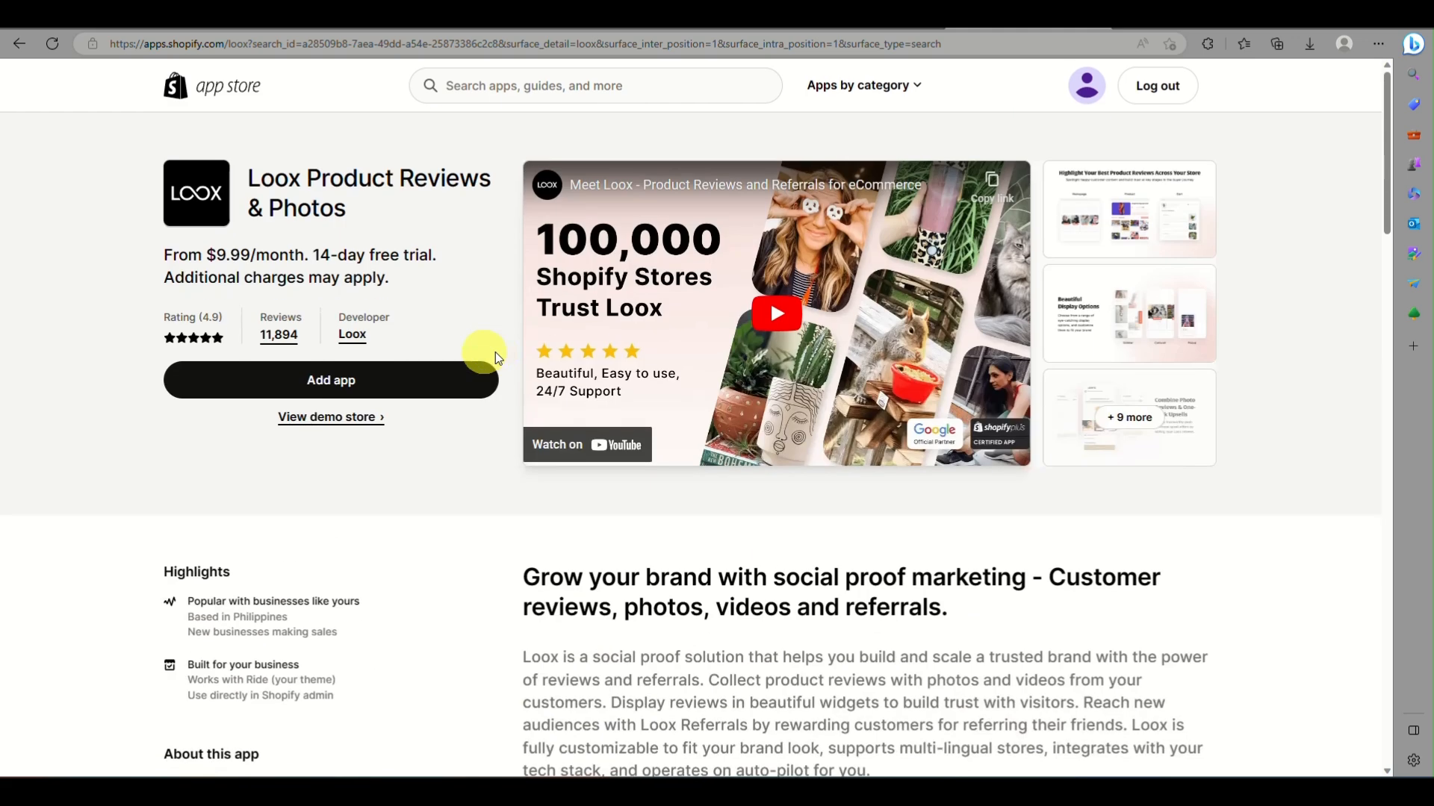
# Step: Add the Loox Product Reviews & Photos app and install it on the store
pyautogui.click(339, 390)
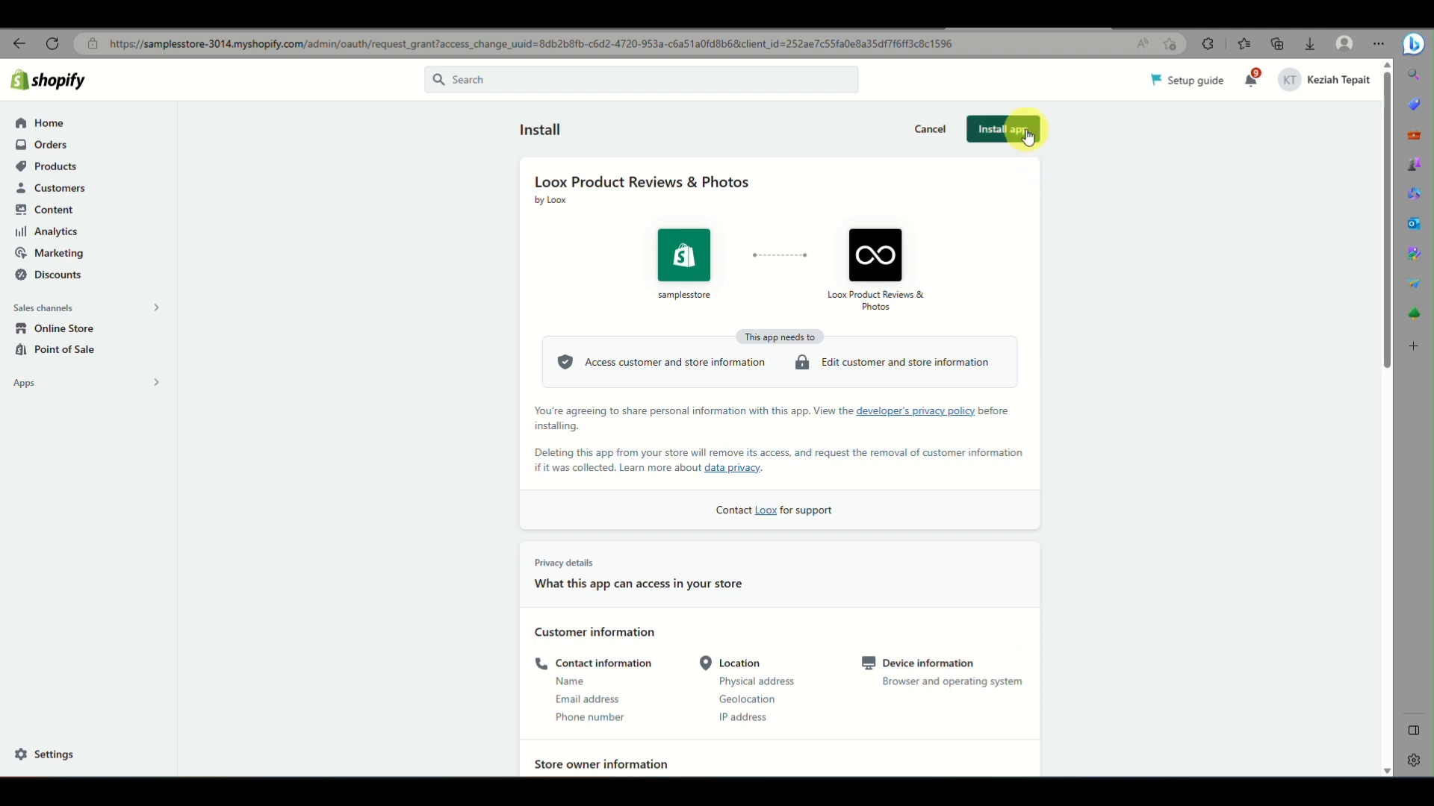
pyautogui.scroll(5, 1025, 131)
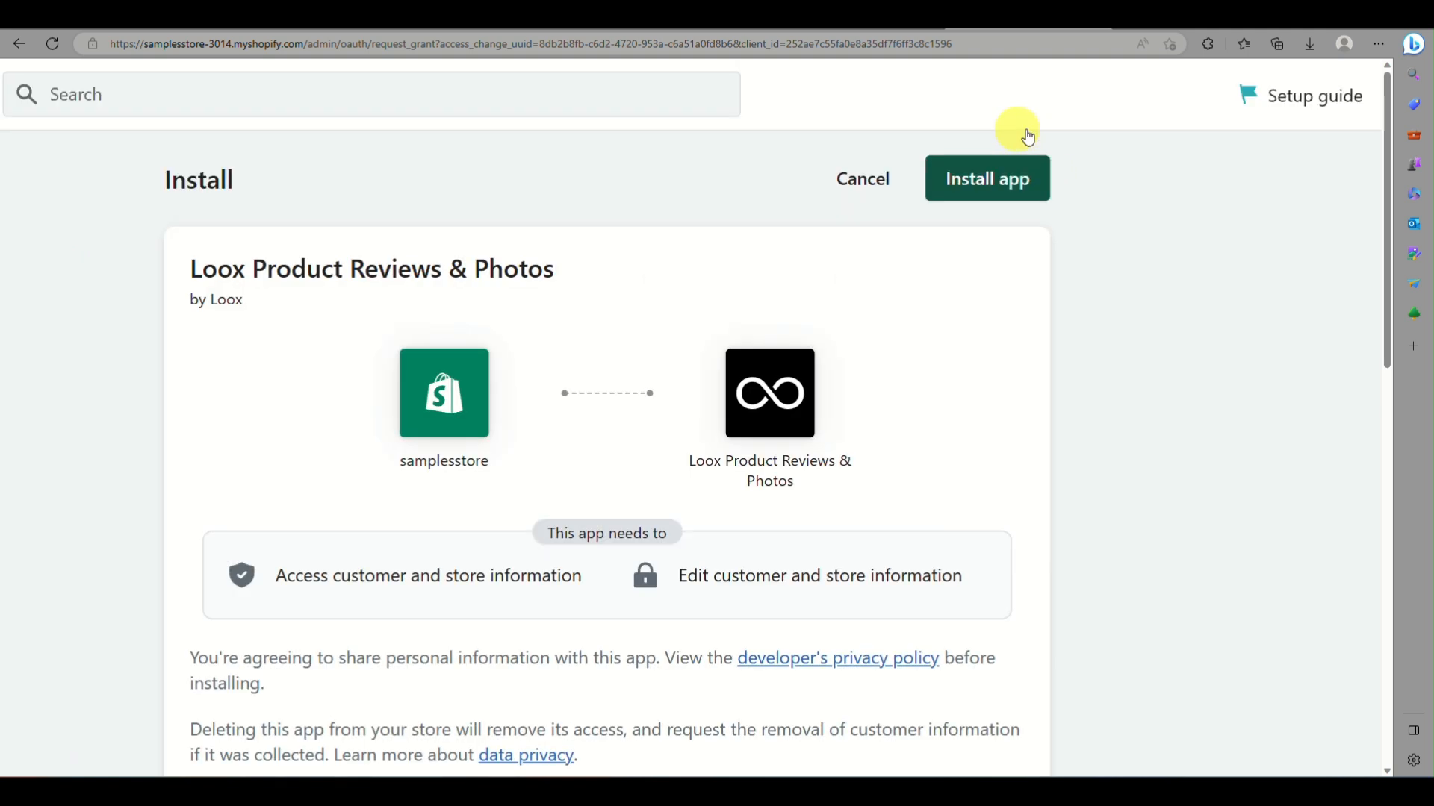
pyautogui.click(1016, 184)
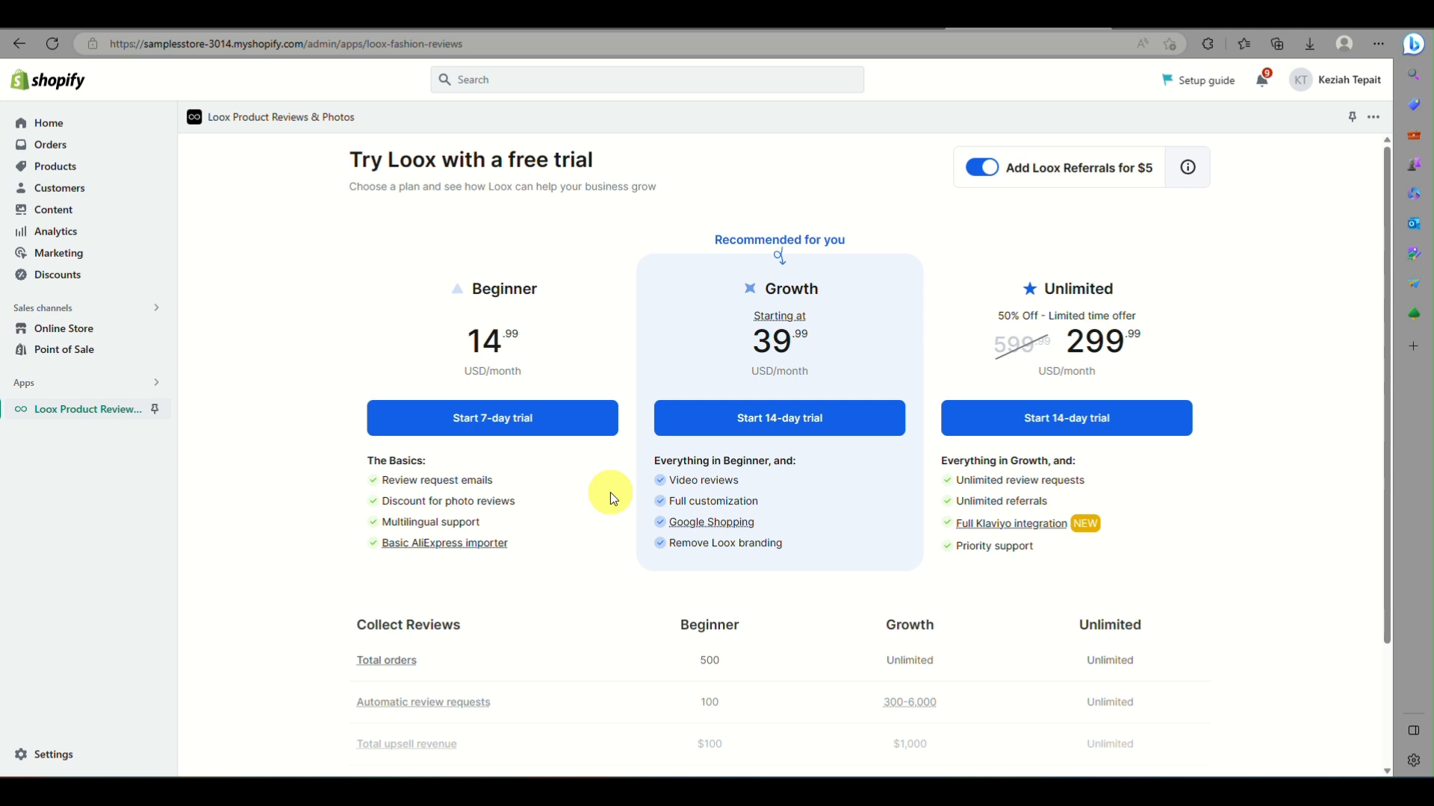
# Step: Start the Beginner plan's 7-day trial, declining the Growth plan offer, and approve the subscription
pyautogui.scroll(-2, 612, 496)
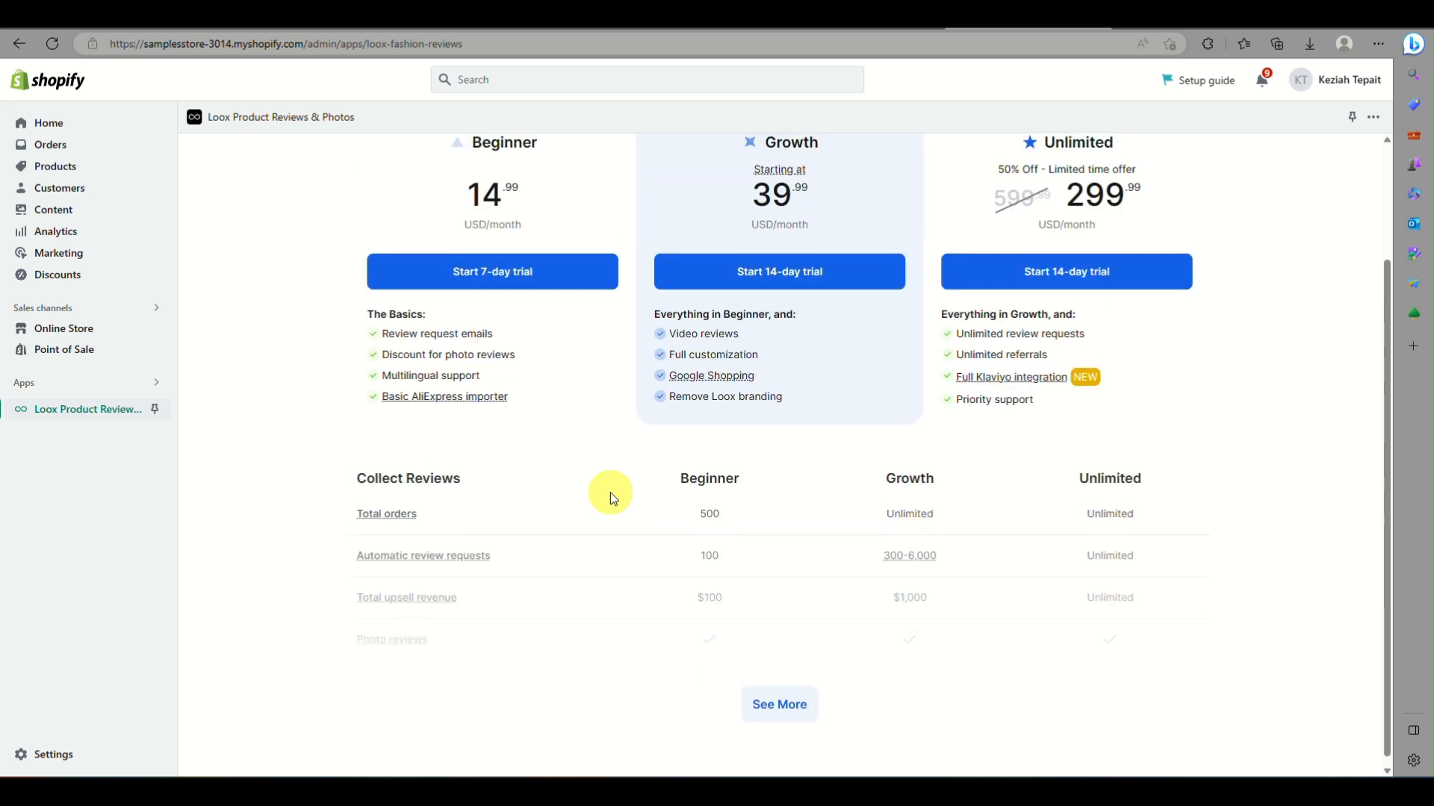
pyautogui.scroll(2, 610, 491)
pyautogui.click(576, 425)
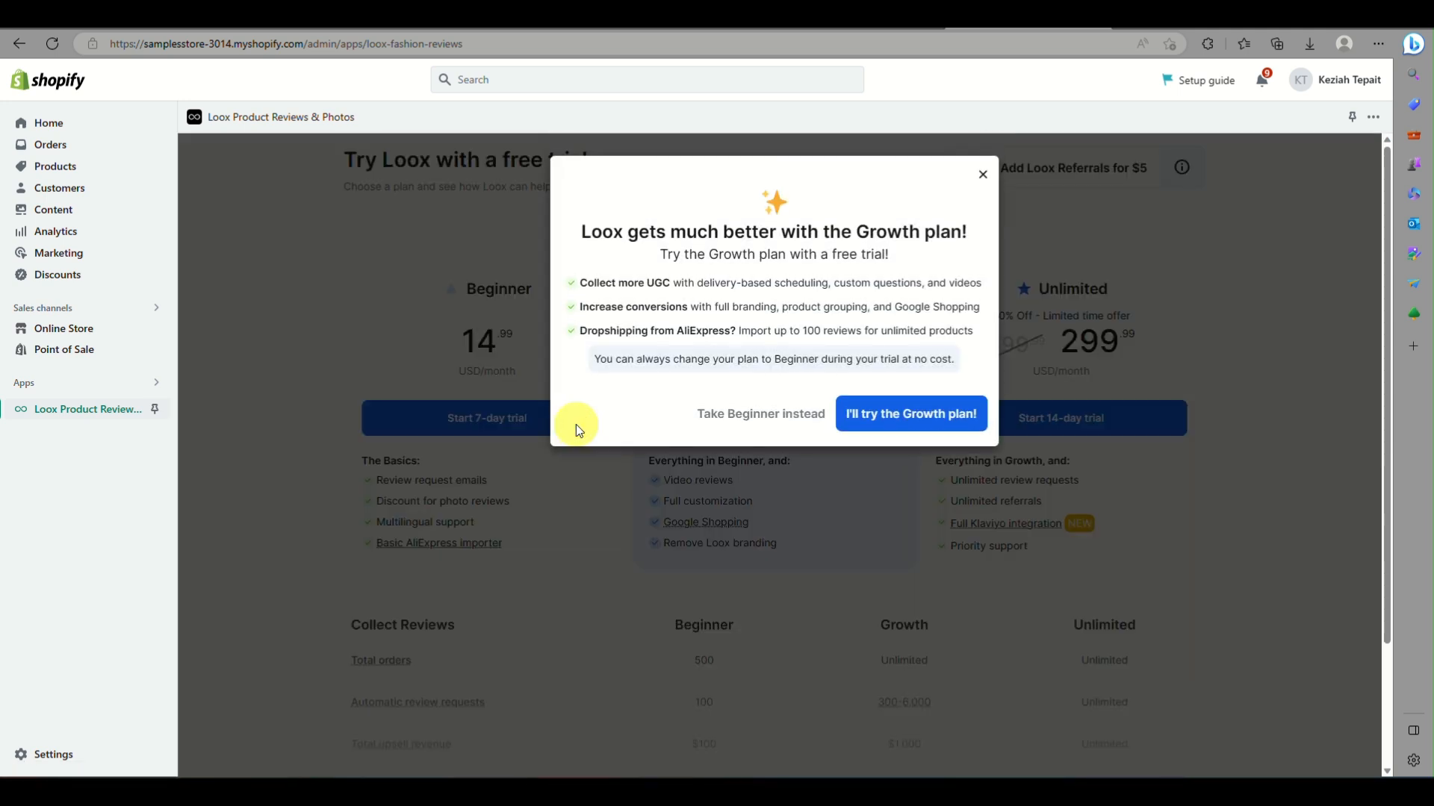
pyautogui.click(767, 419)
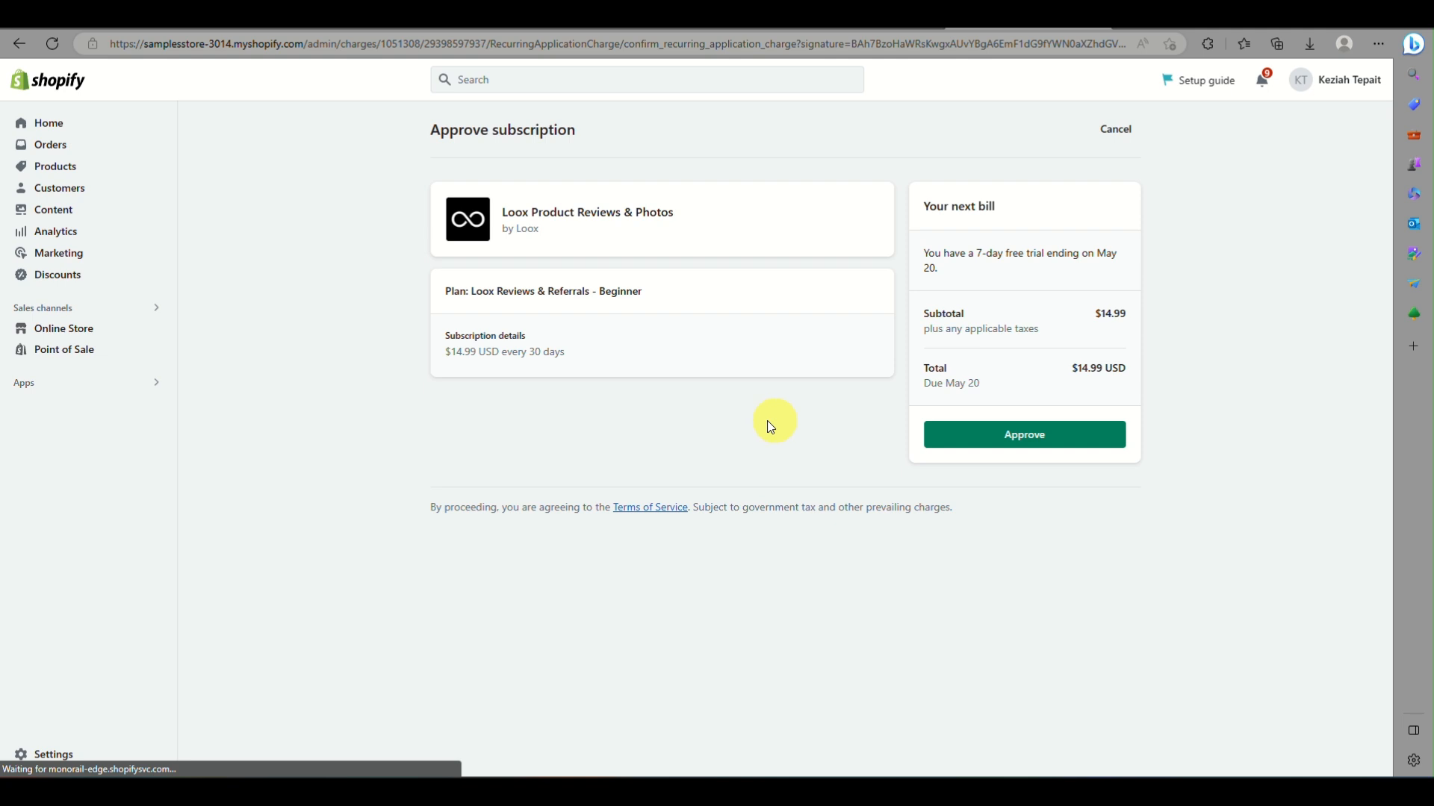
pyautogui.click(1040, 442)
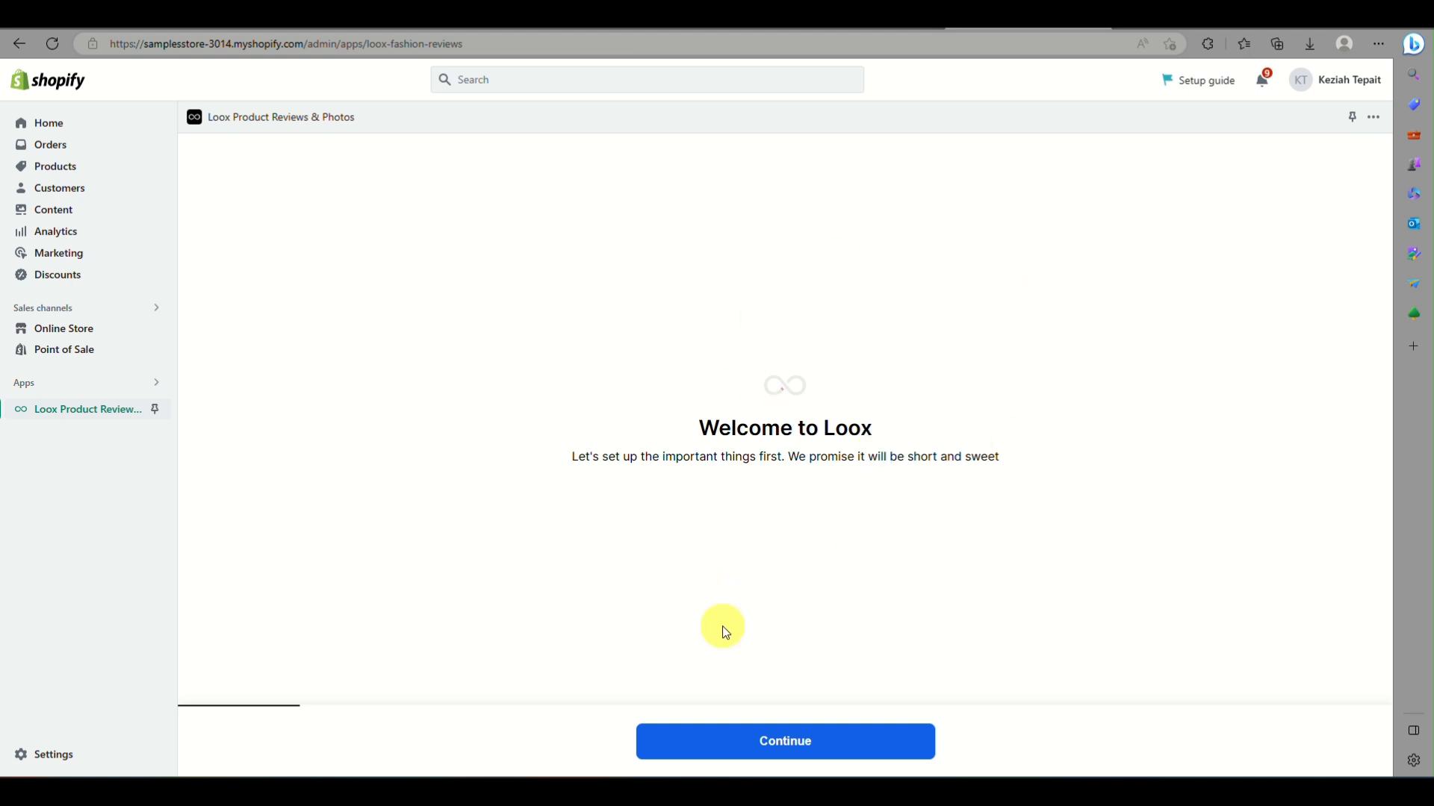
# Step: Begin the Loox setup and keep English as the store's primary language
pyautogui.click(787, 739)
pyautogui.click(821, 746)
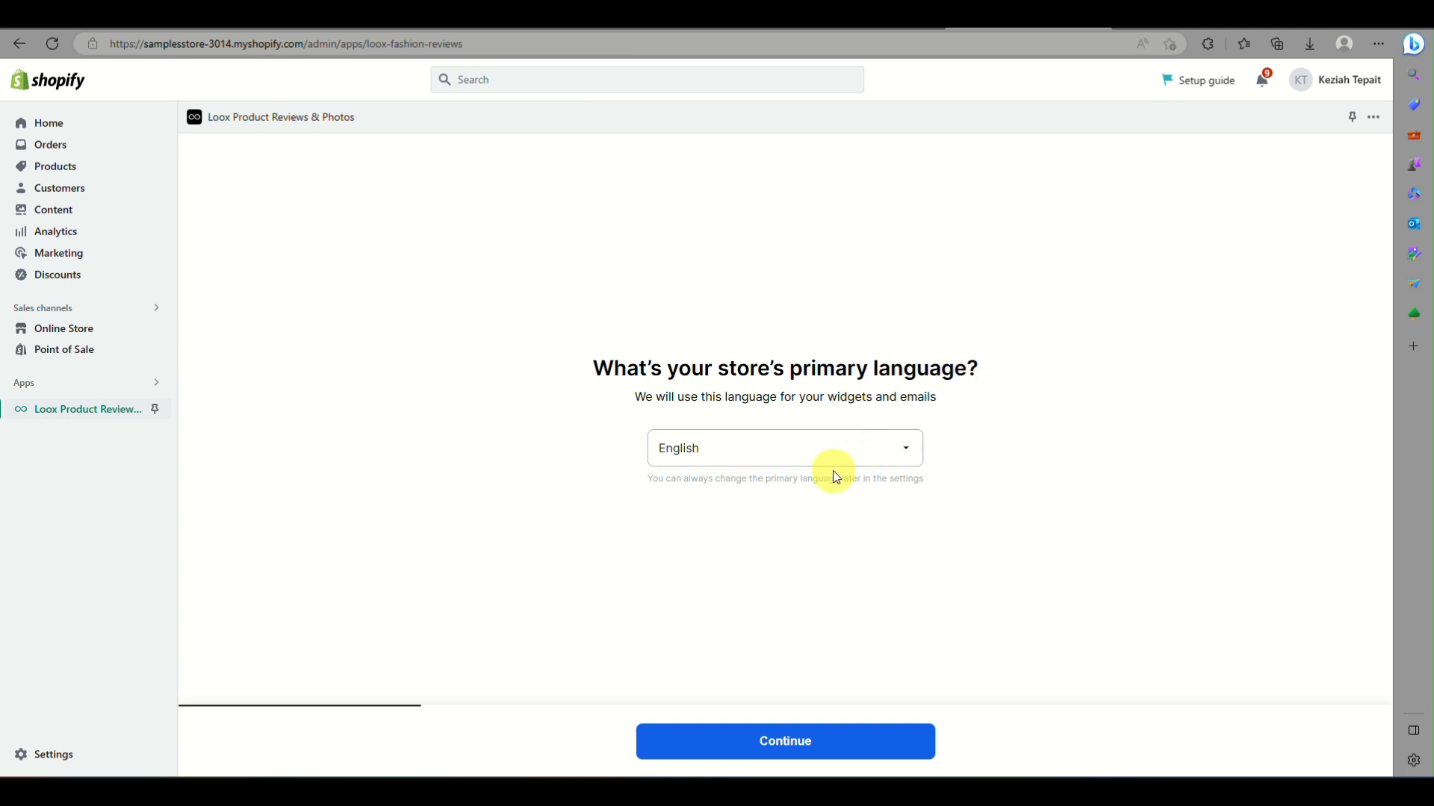
pyautogui.click(860, 444)
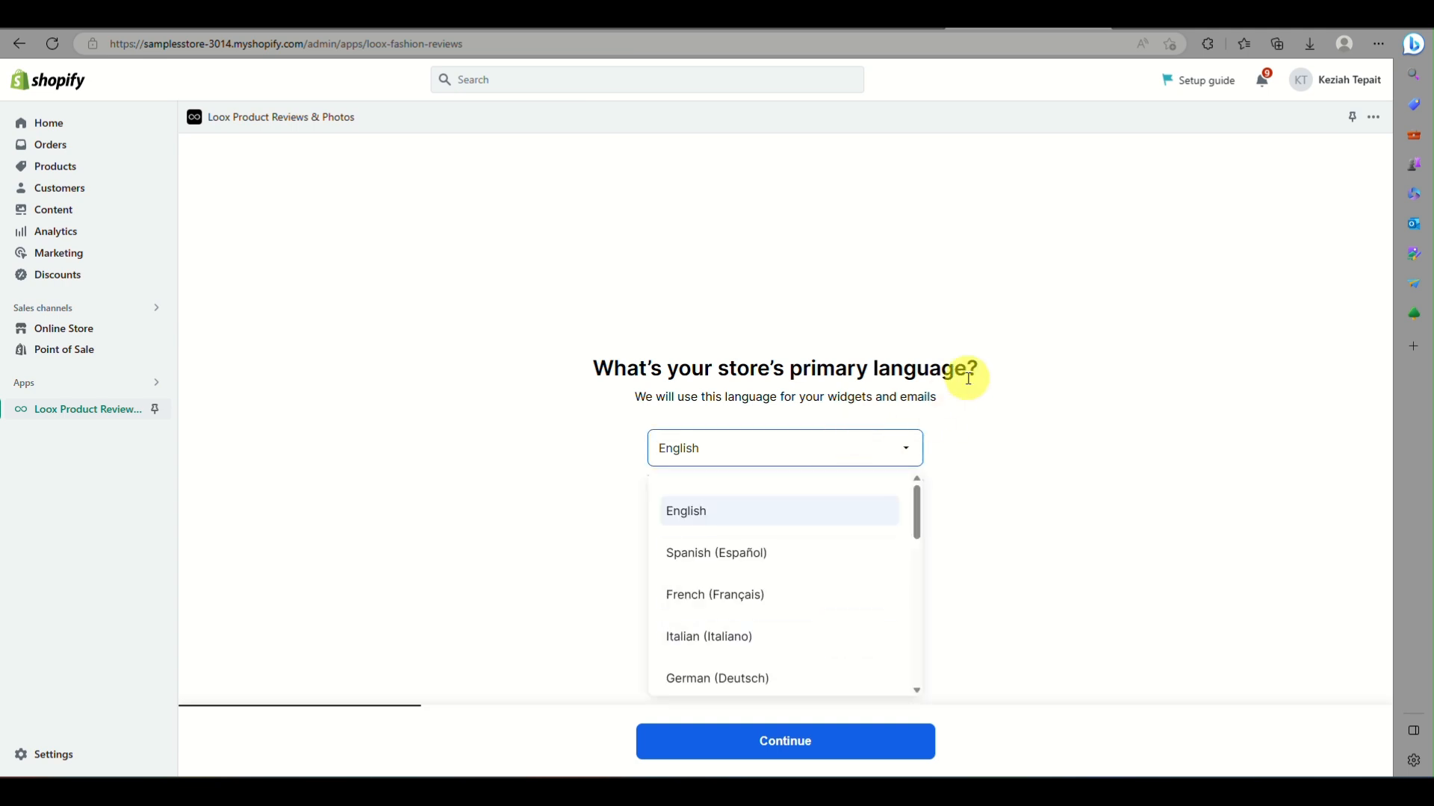
pyautogui.click(822, 742)
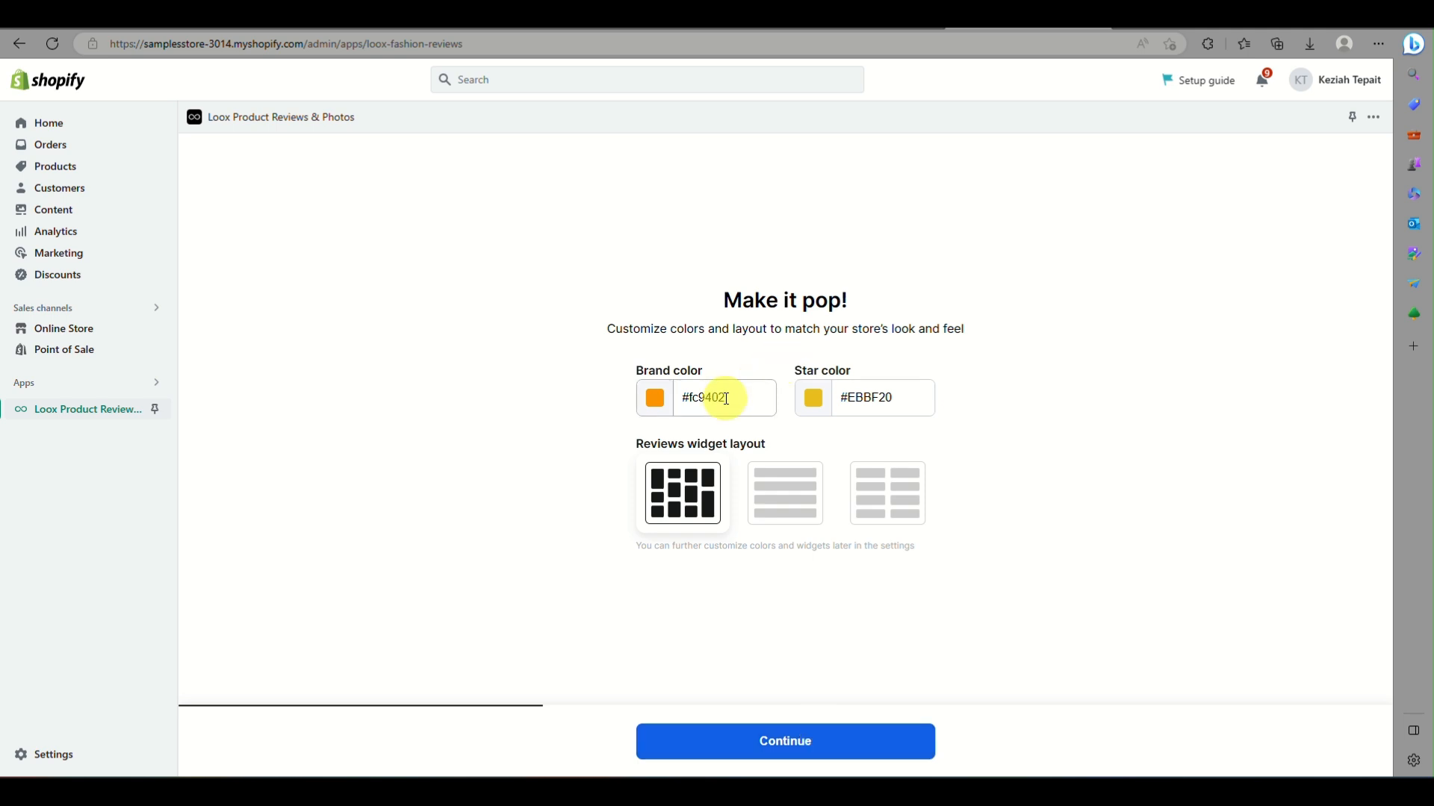
# Step: Set the star color to the light teal #7adbd6 and close the color picker
pyautogui.click(815, 407)
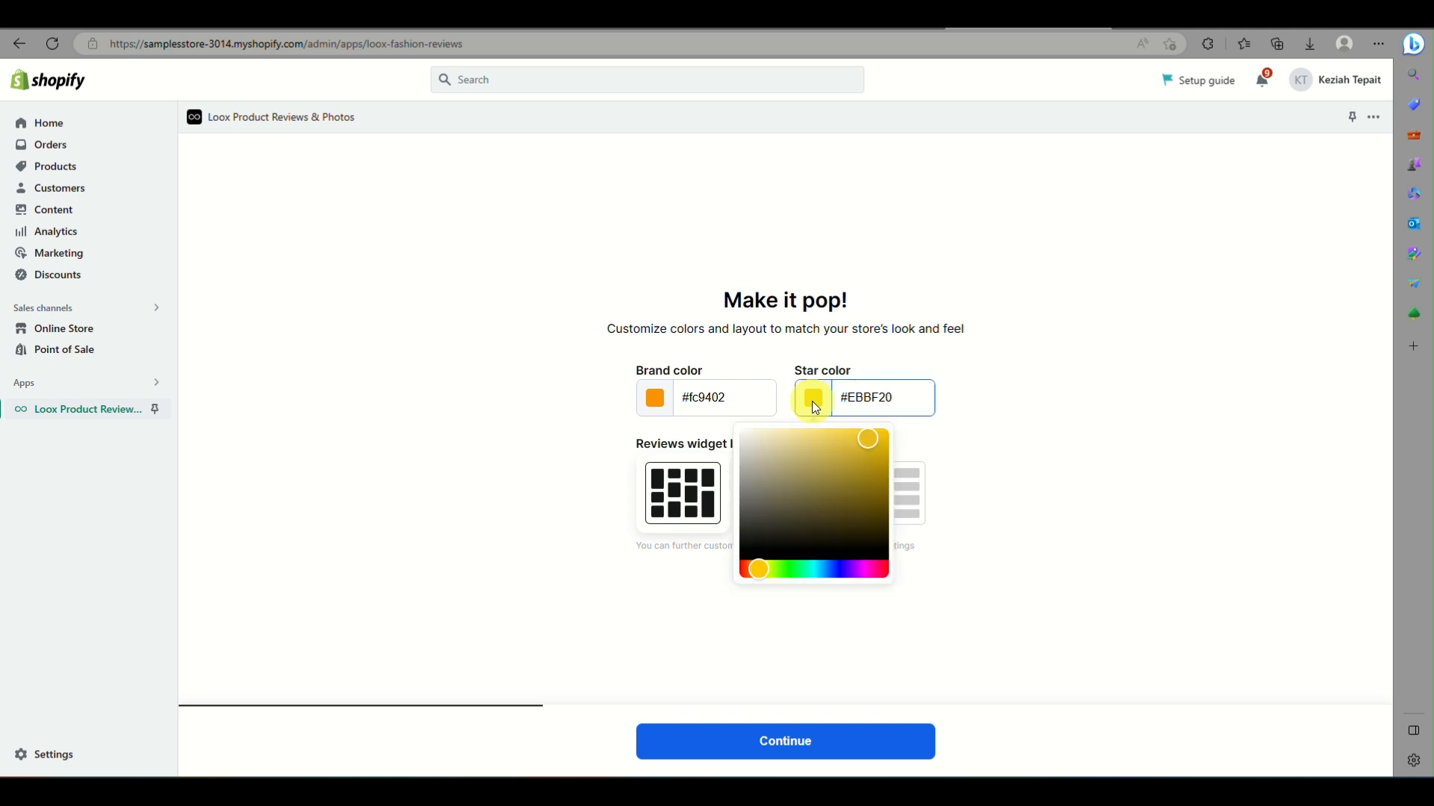
pyautogui.click(814, 568)
pyautogui.click(816, 570)
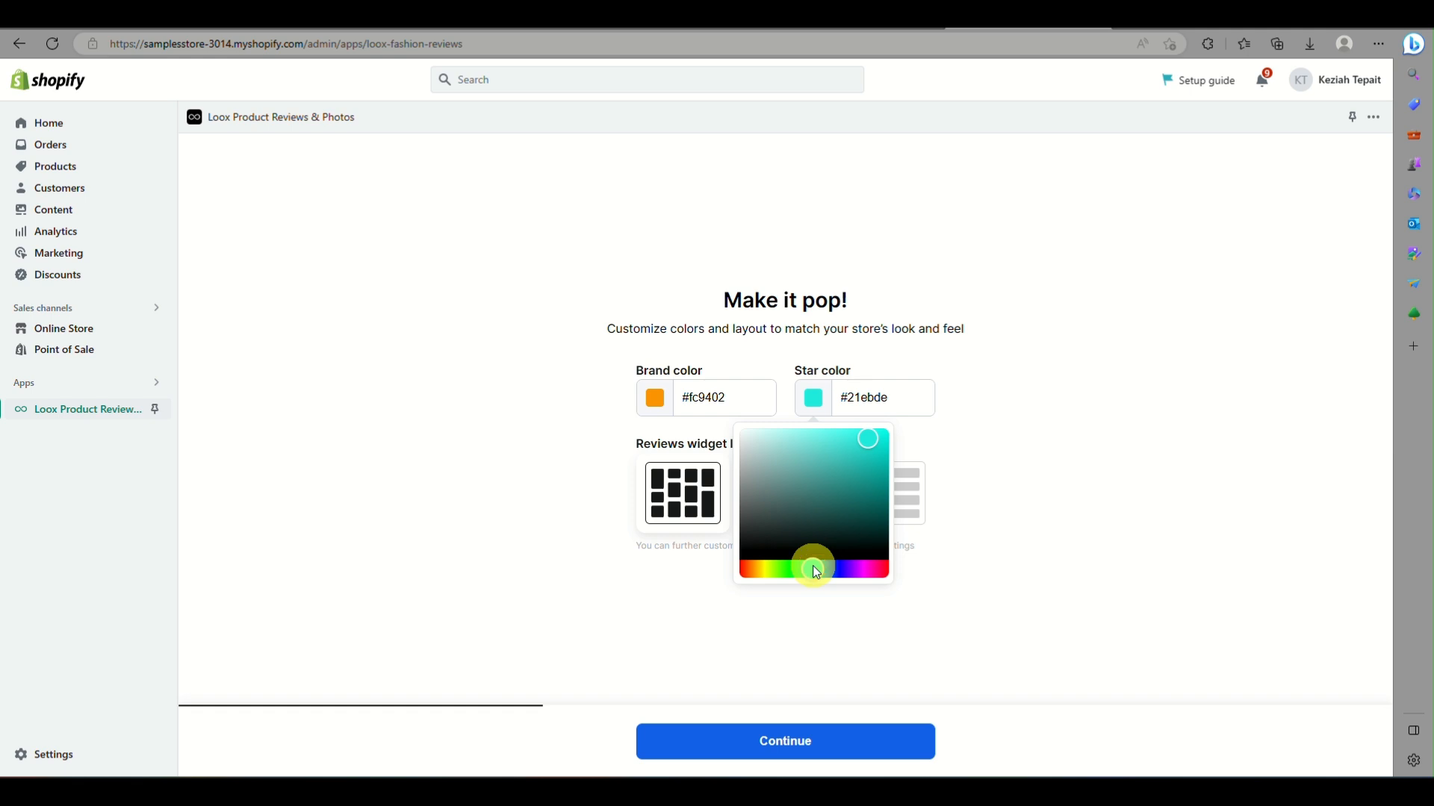
pyautogui.moveTo(866, 439); pyautogui.dragTo(810, 453)
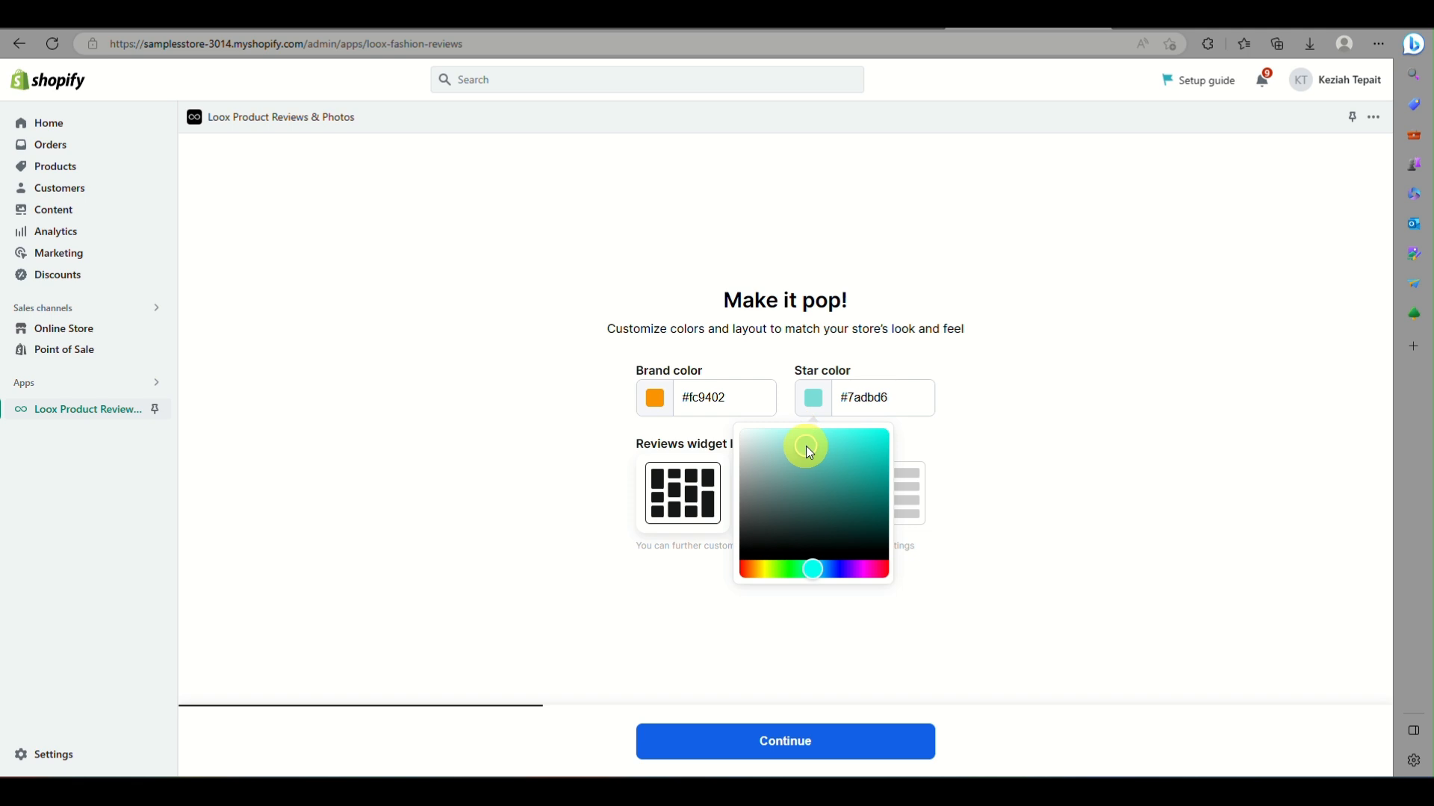
pyautogui.click(713, 640)
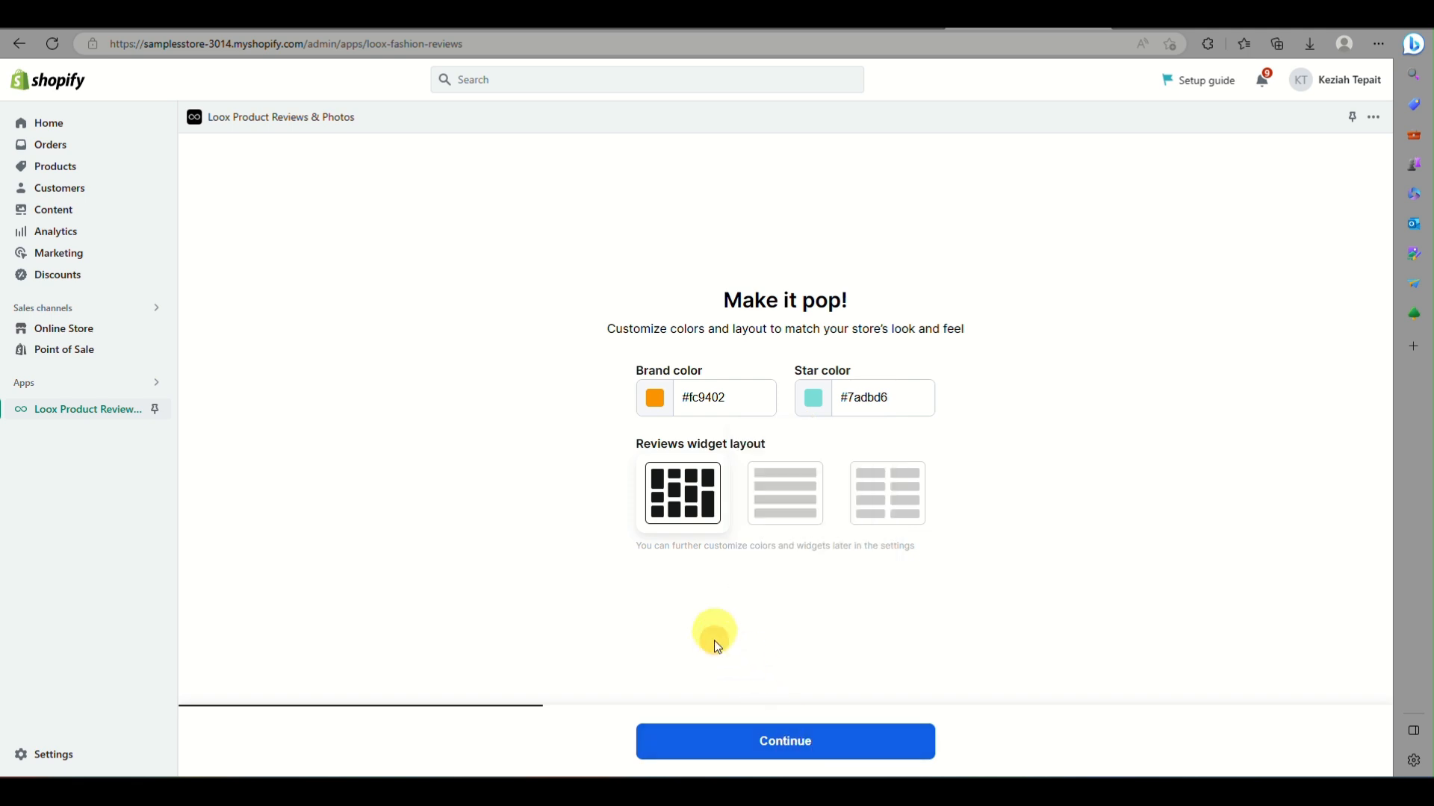
# Step: Try the single-column list layout for the reviews widget, return to the staggered grid layout, and continue the setup
pyautogui.click(772, 512)
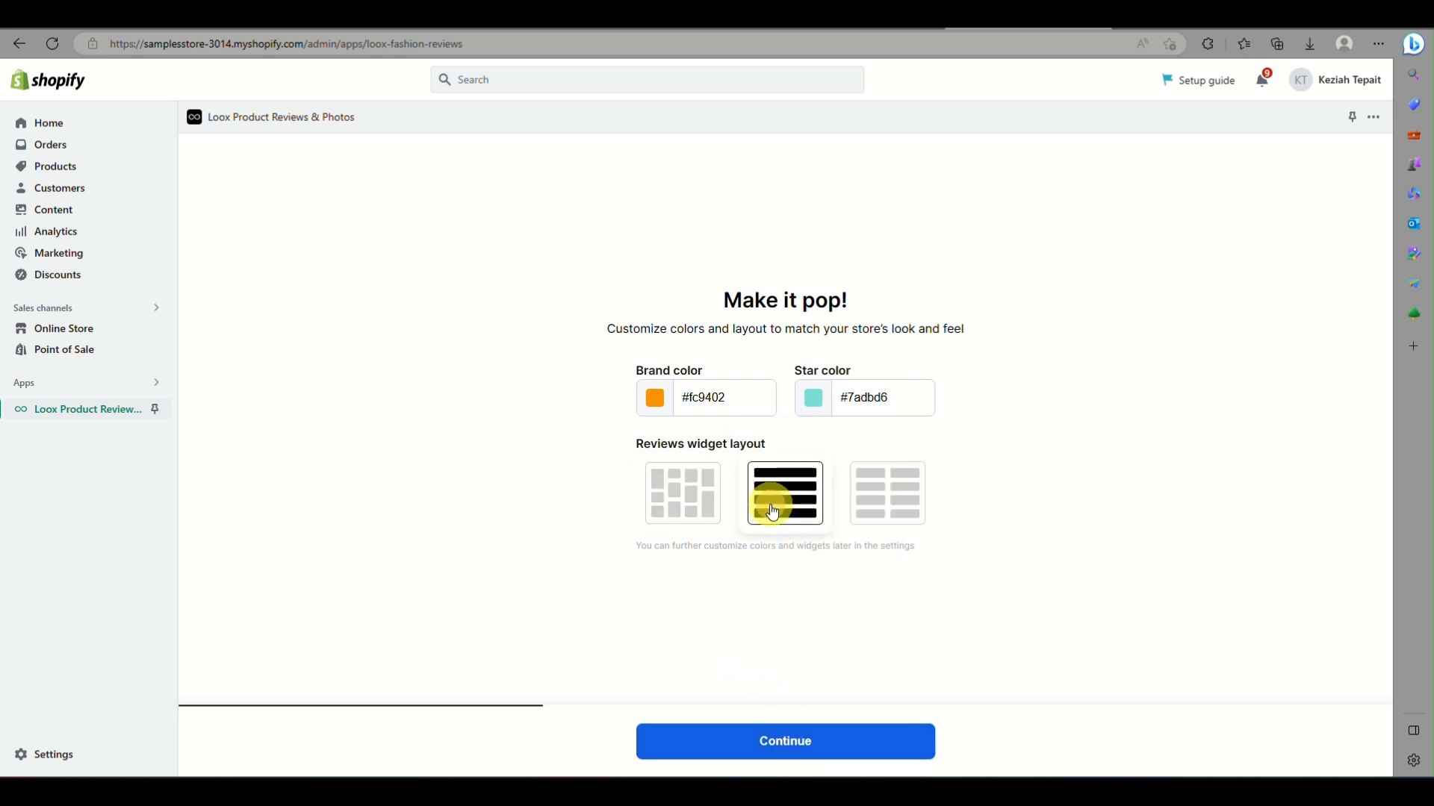
pyautogui.click(702, 510)
pyautogui.click(787, 742)
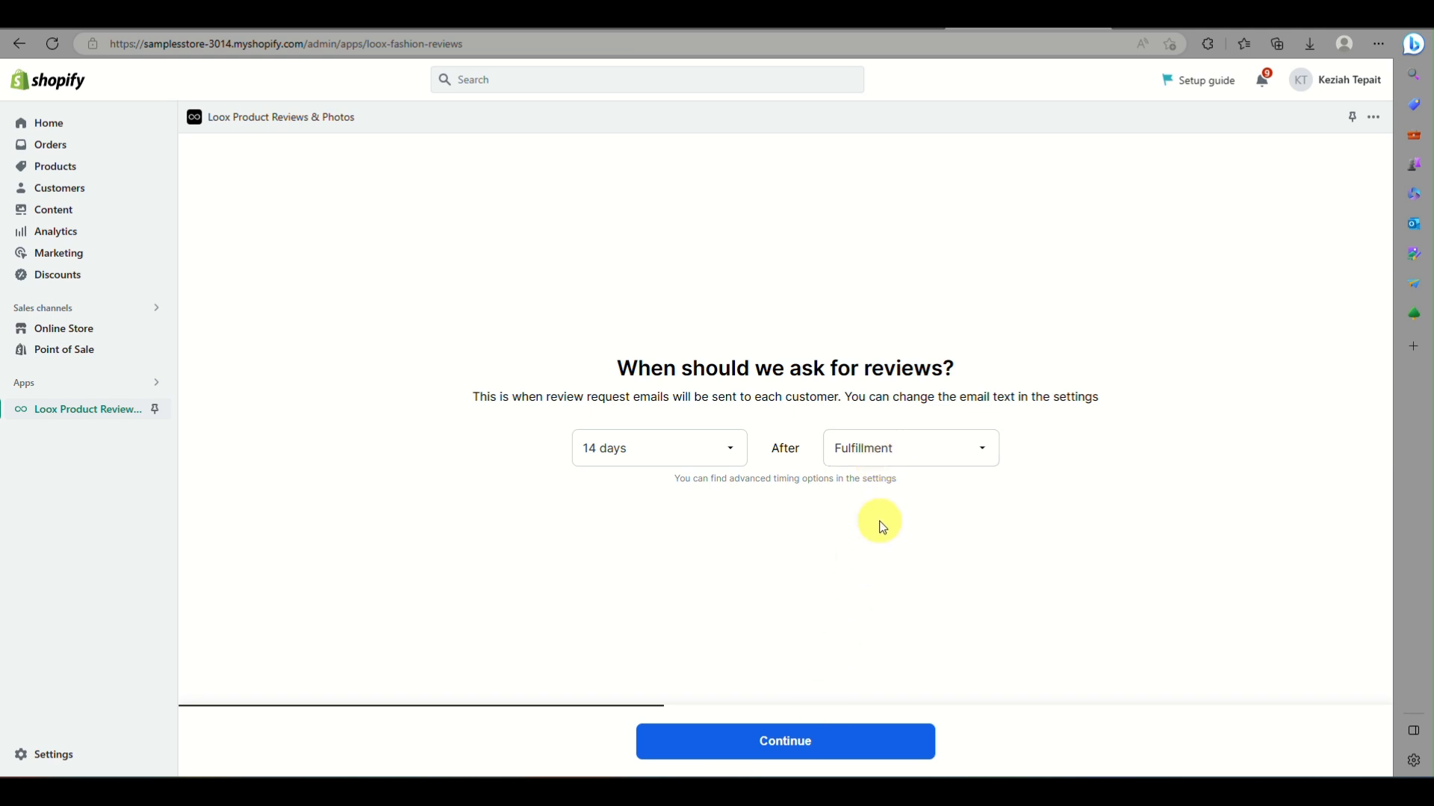
# Step: Schedule review request emails for 7 days after fulfillment and continue the setup
pyautogui.click(883, 468)
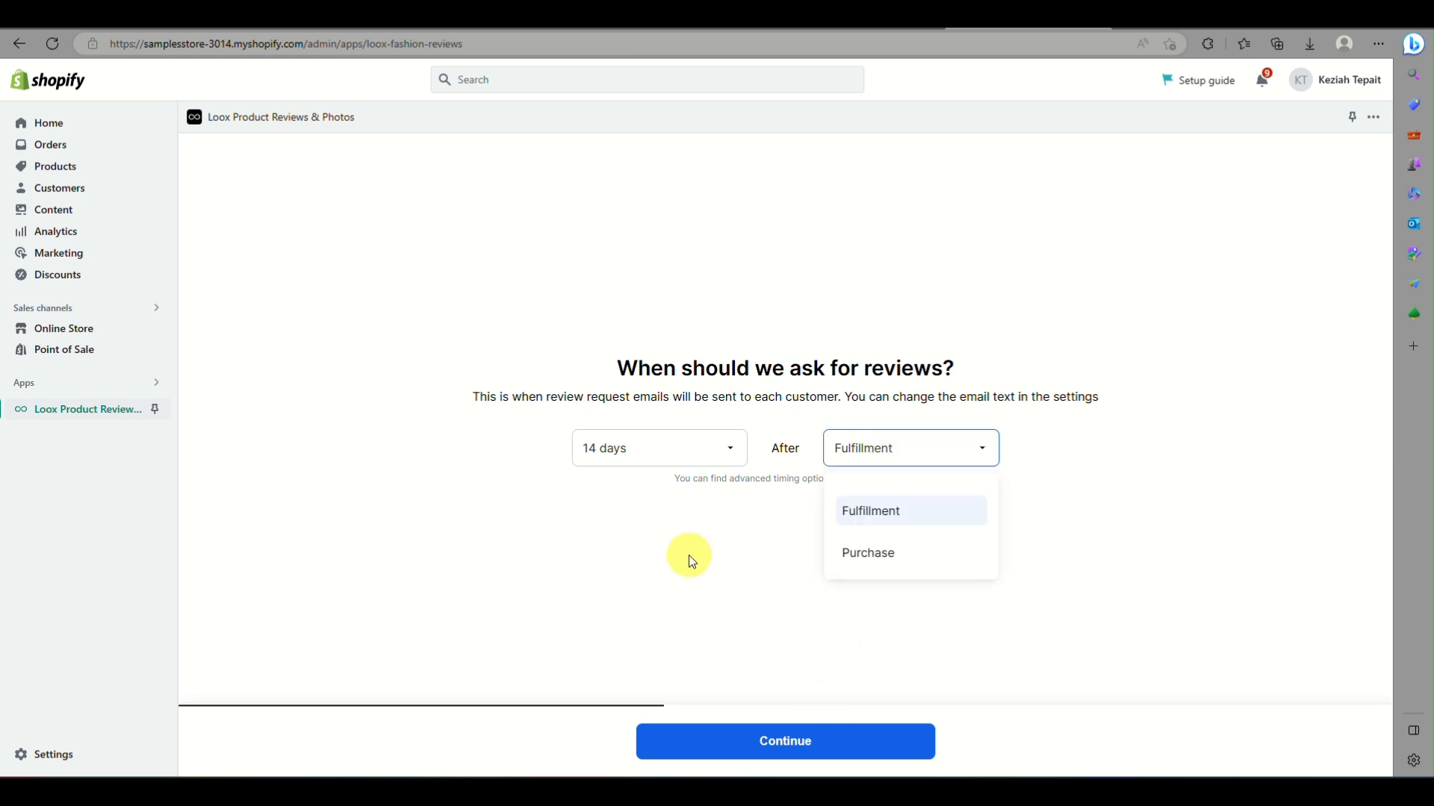
pyautogui.click(687, 554)
pyautogui.click(894, 457)
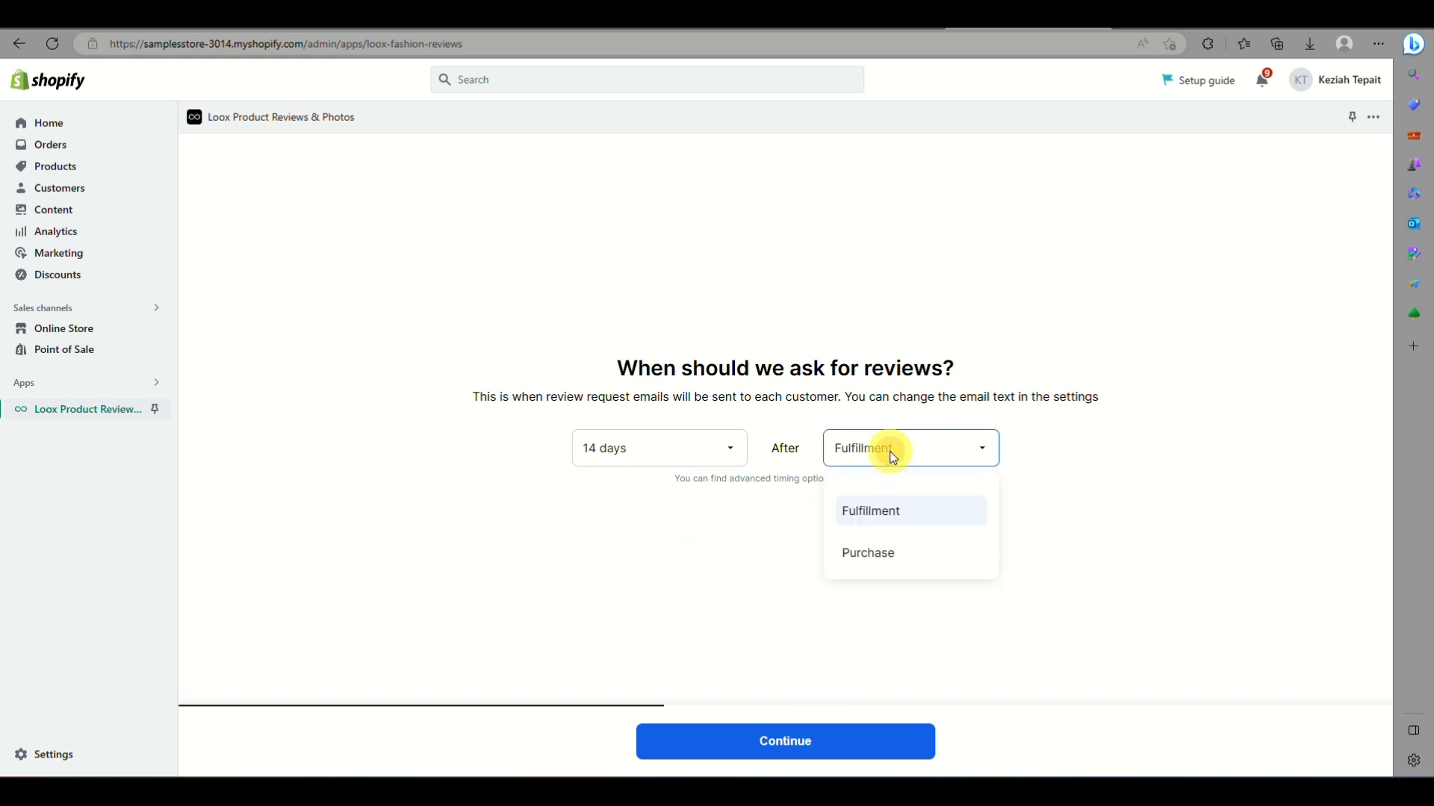
pyautogui.click(692, 450)
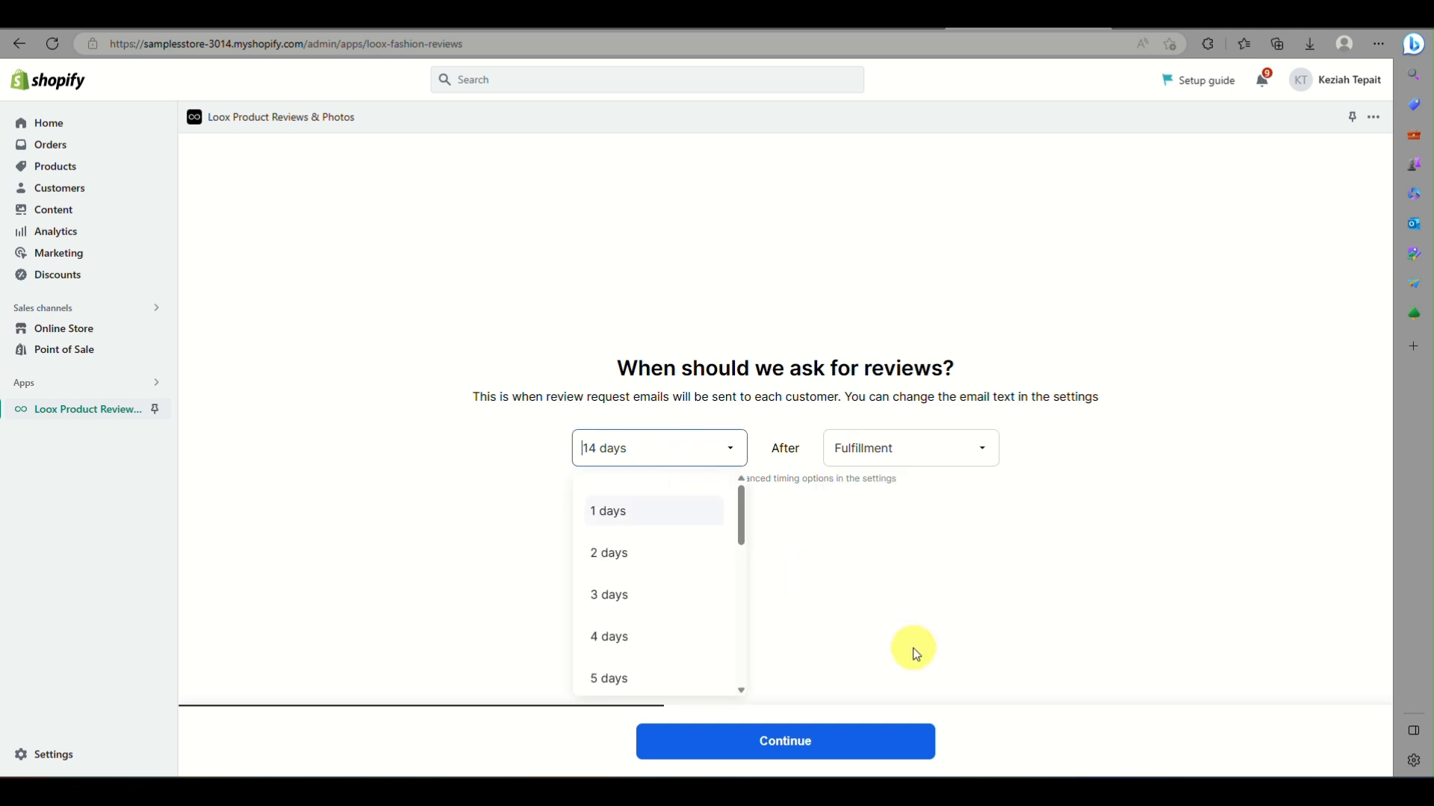
pyautogui.scroll(-1, 658, 636)
pyautogui.scroll(-3, 660, 642)
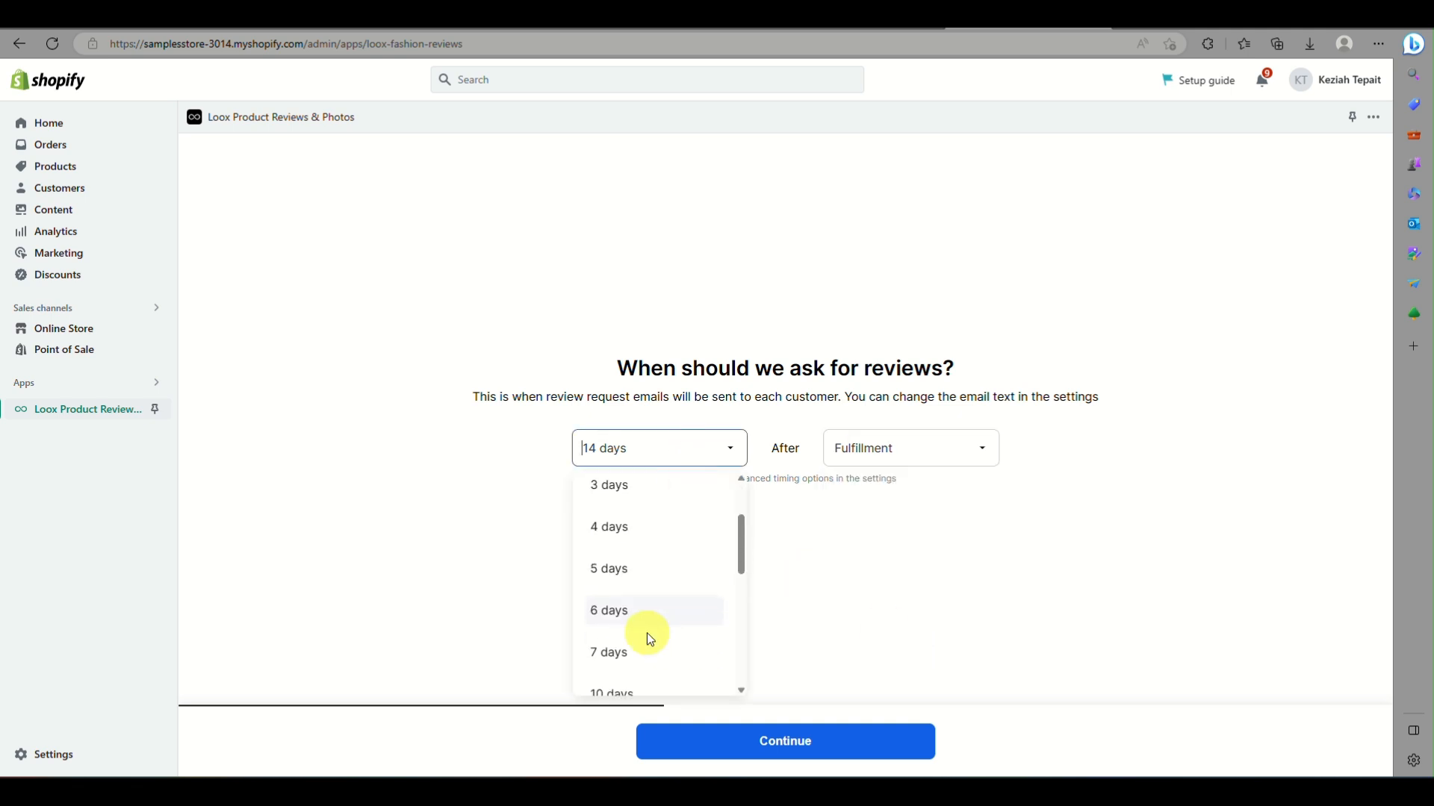
pyautogui.click(647, 648)
pyautogui.click(795, 741)
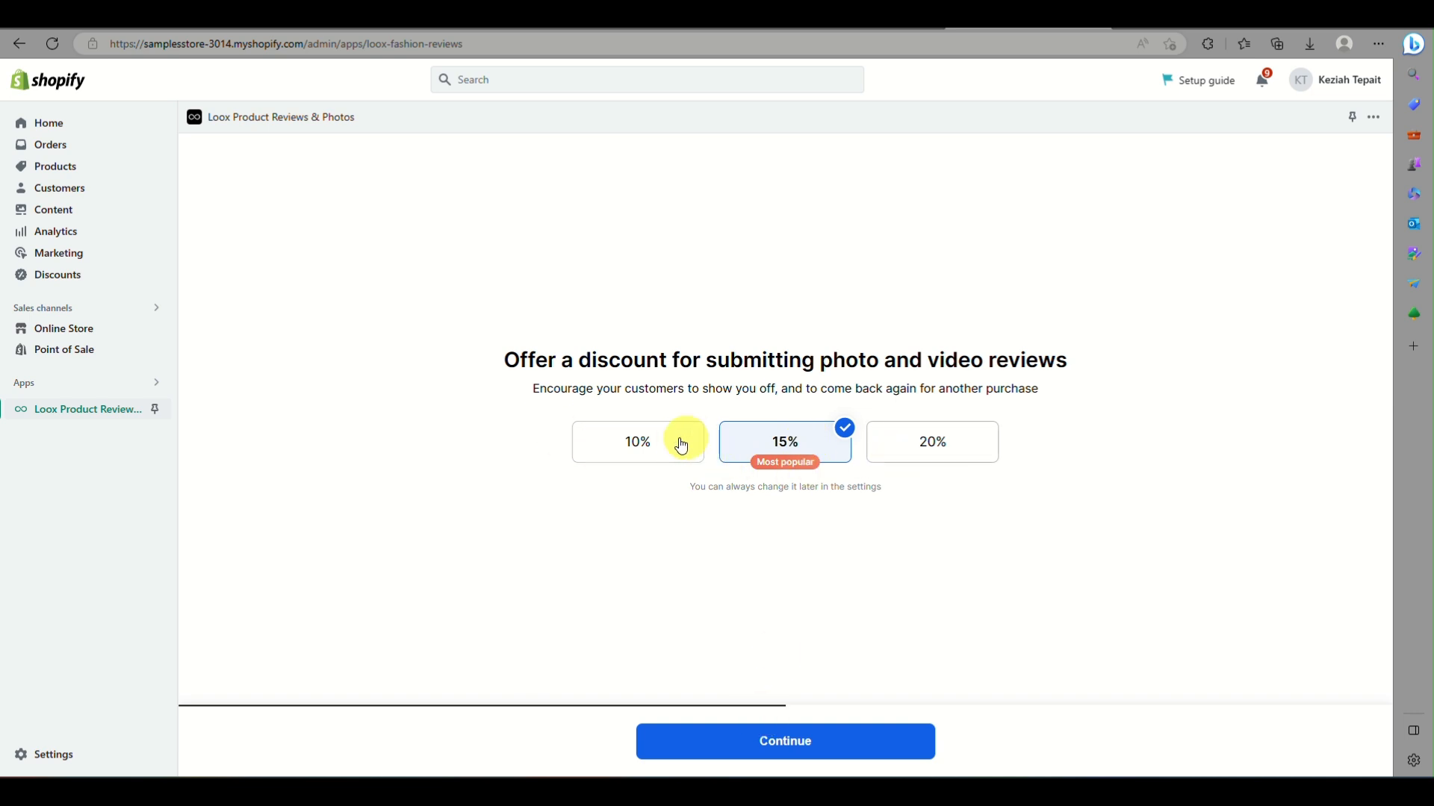
# Step: Keep the 15% discount for photo and video reviews and proceed to the referral discounts and rewards
pyautogui.click(832, 738)
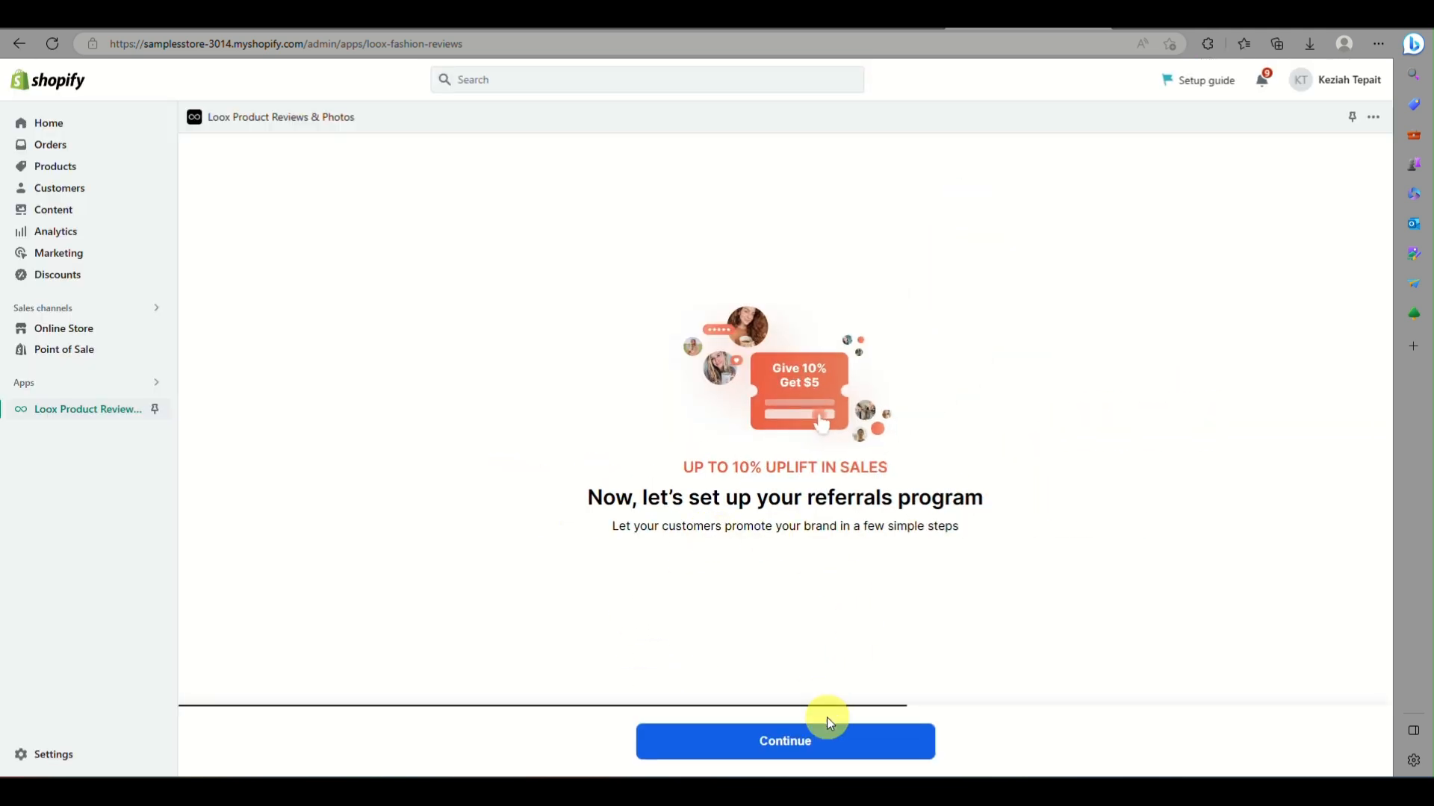
pyautogui.click(837, 742)
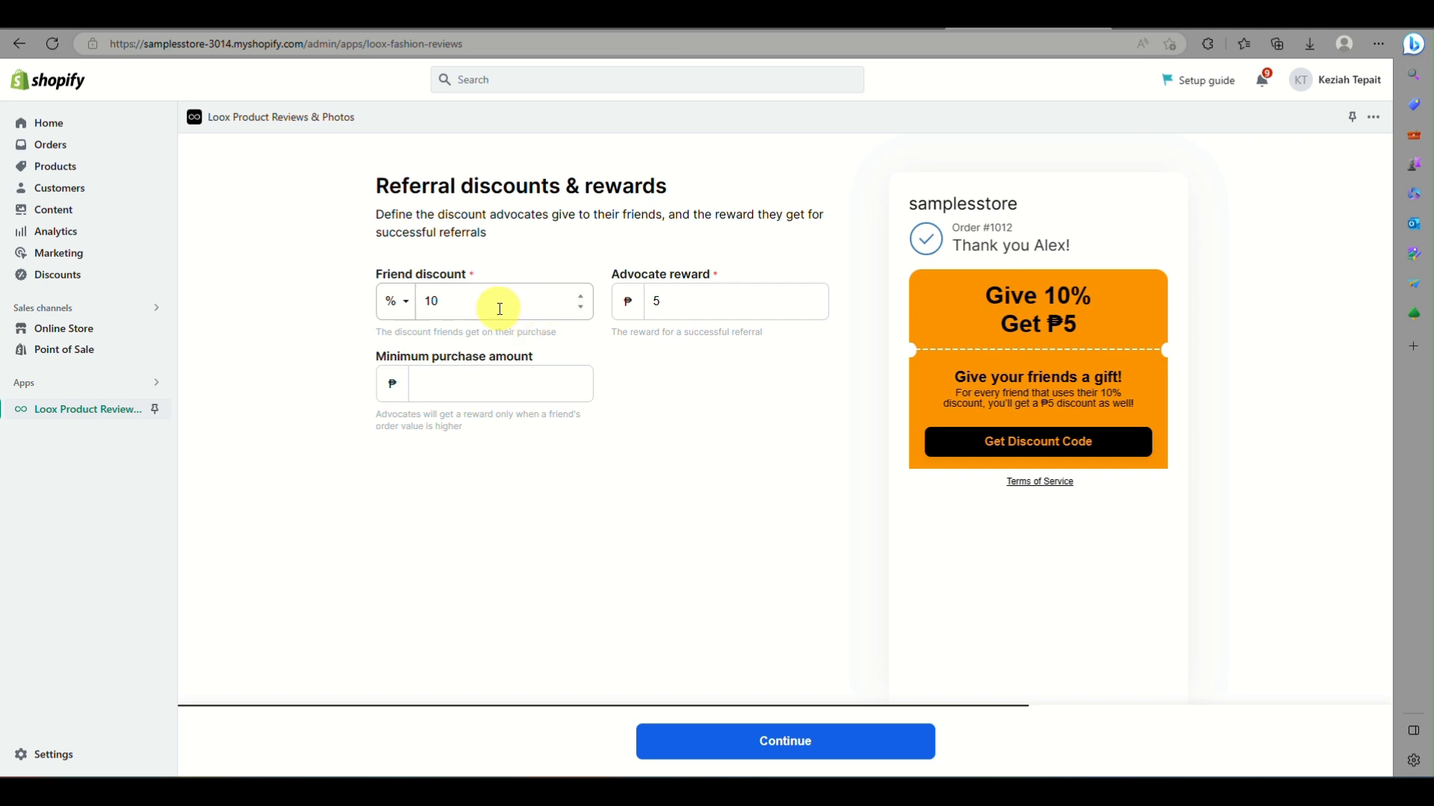
# Step: Set the referral program's advocate reward to ₱20
pyautogui.click(788, 305)
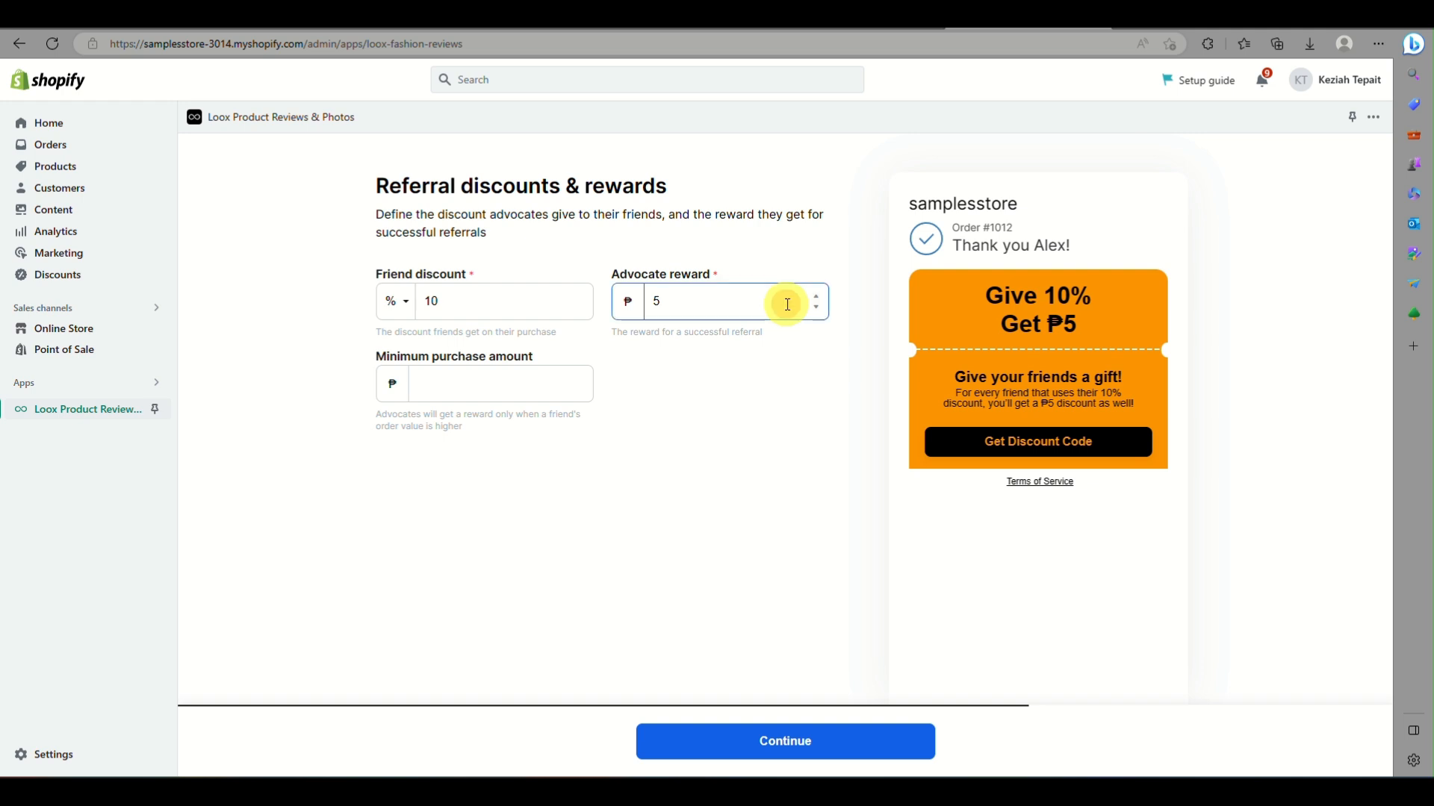
pyautogui.press('BackSpace')
pyautogui.write('20')
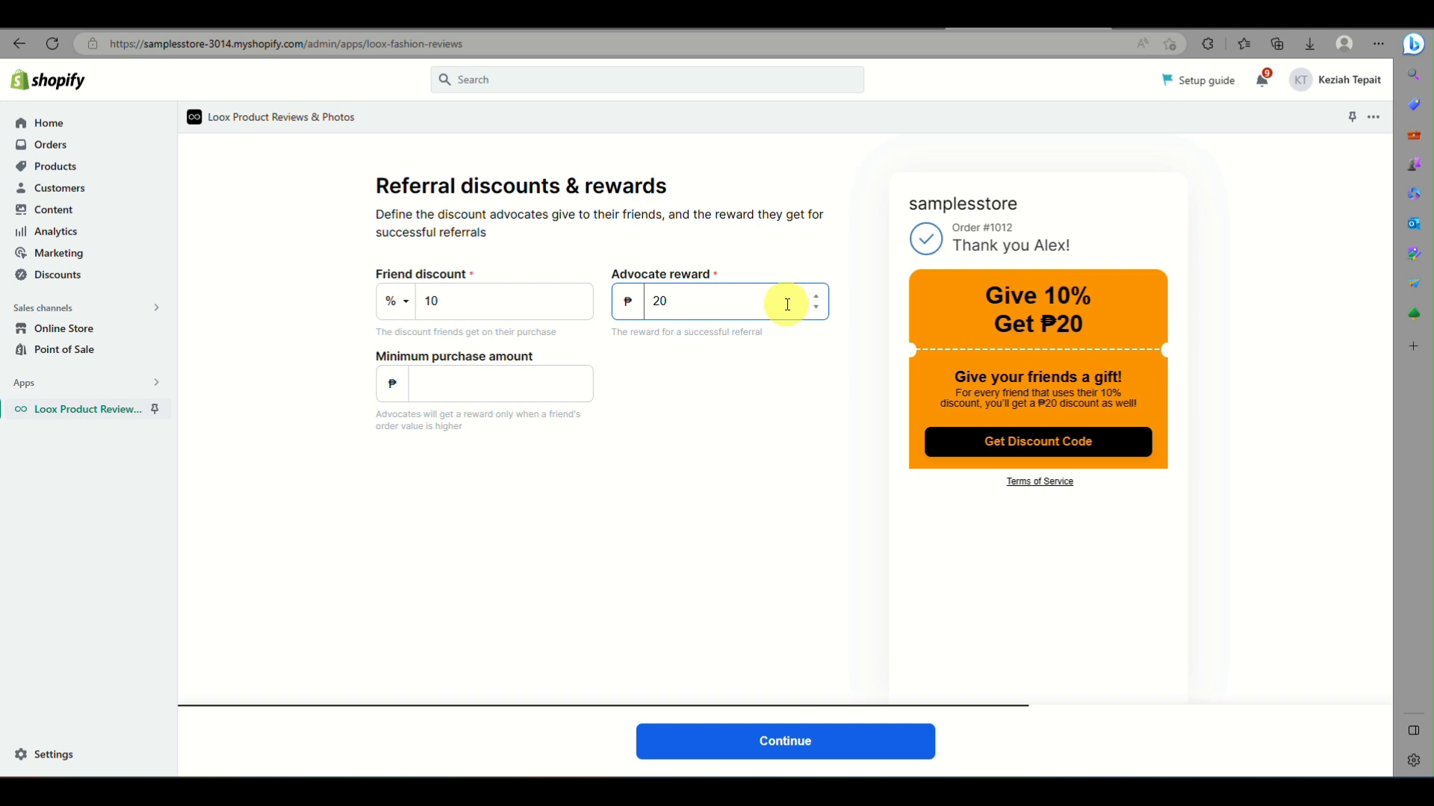
# Step: Set the referral minimum purchase amount to ₱299, check the discount preview, and continue the setup
pyautogui.click(468, 378)
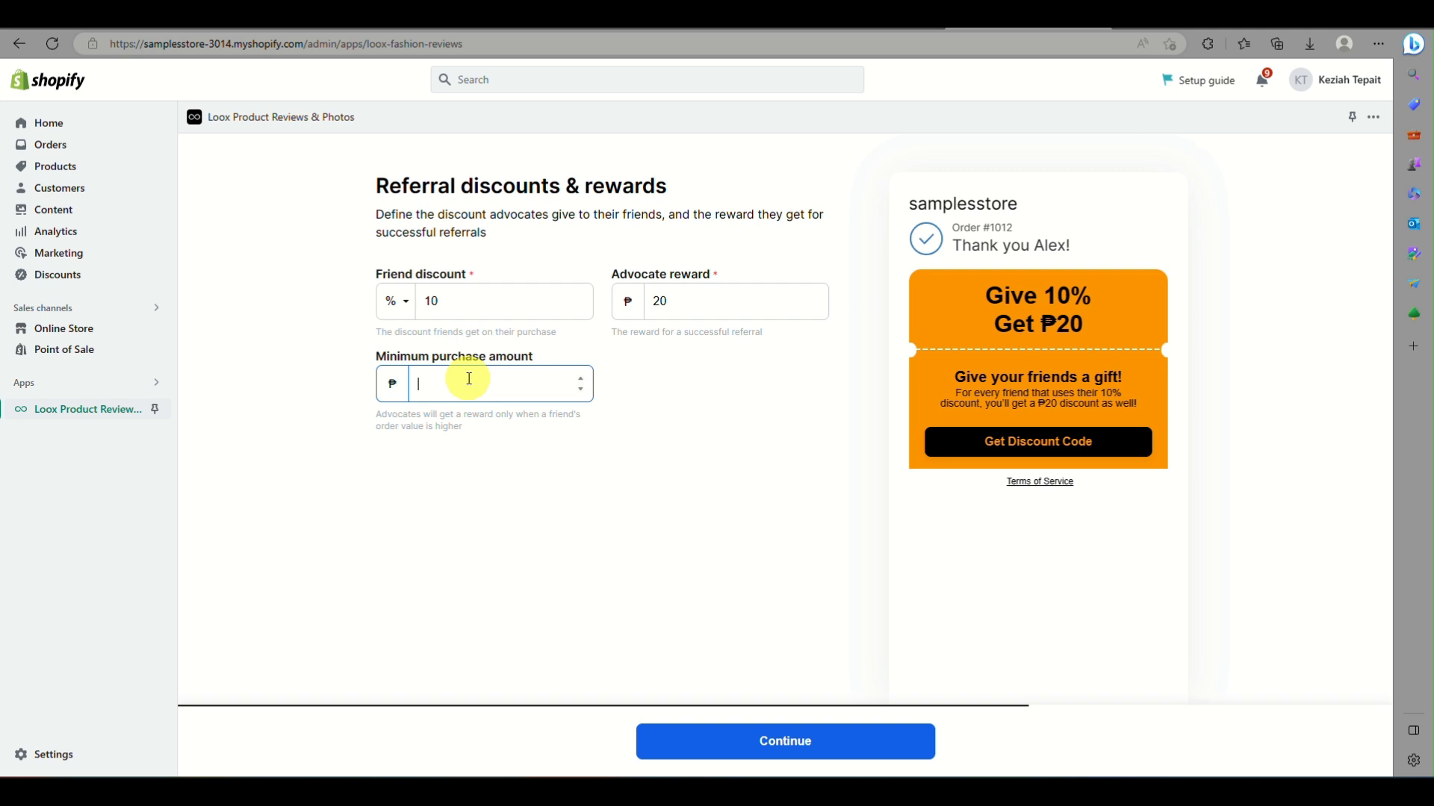
pyautogui.write('250')
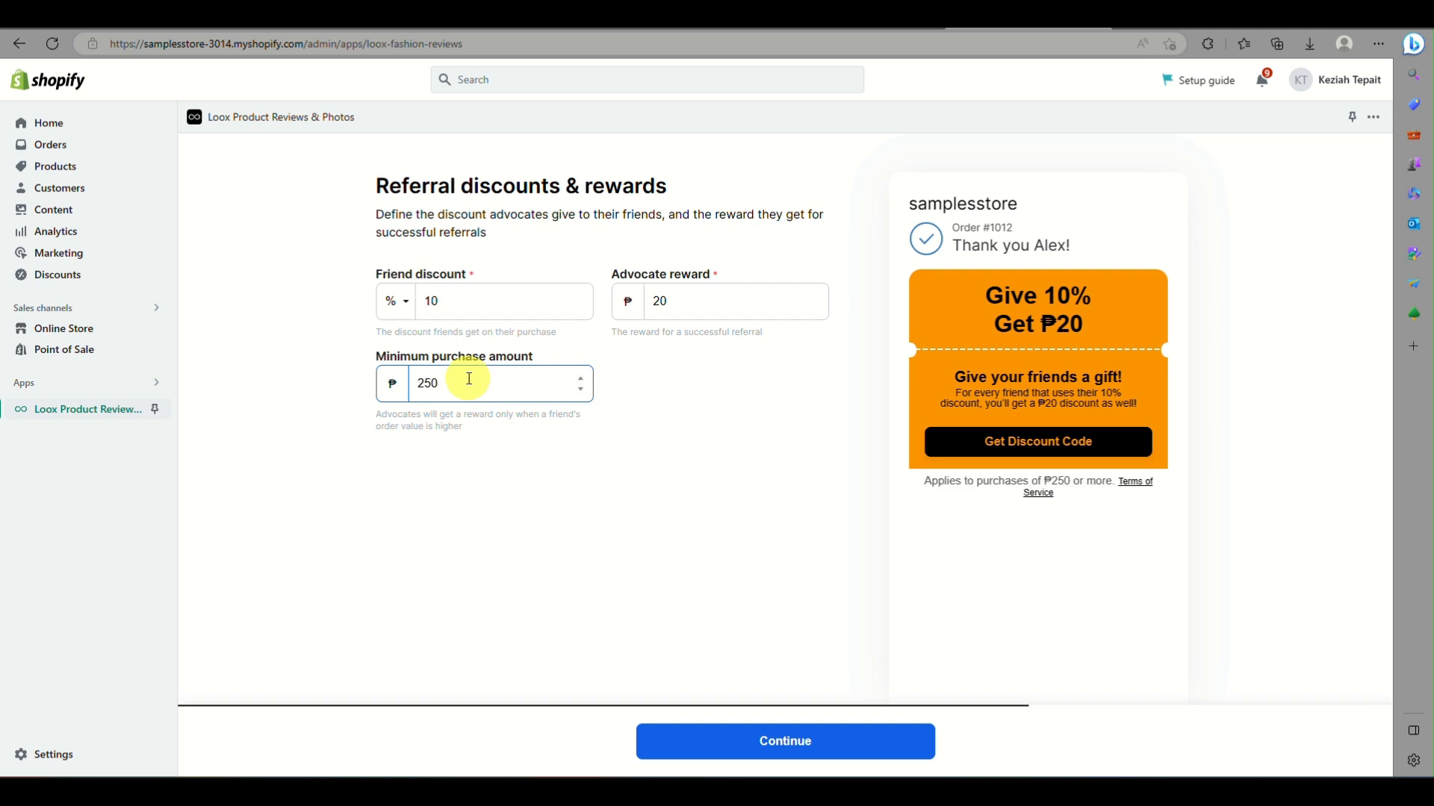
pyautogui.press('BackSpace')
pyautogui.press('BackSpace')
pyautogui.press('BackSpace')
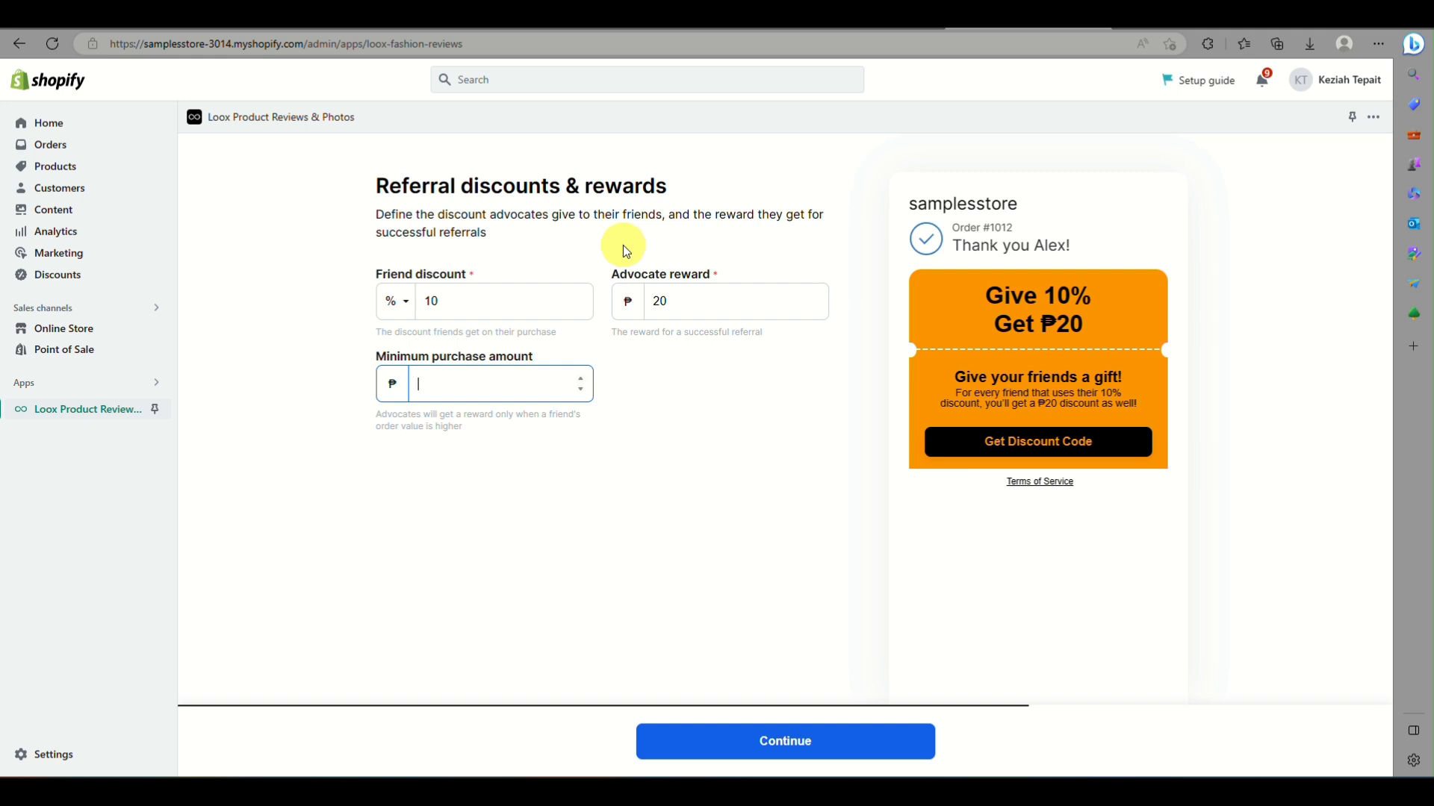
pyautogui.write('299')
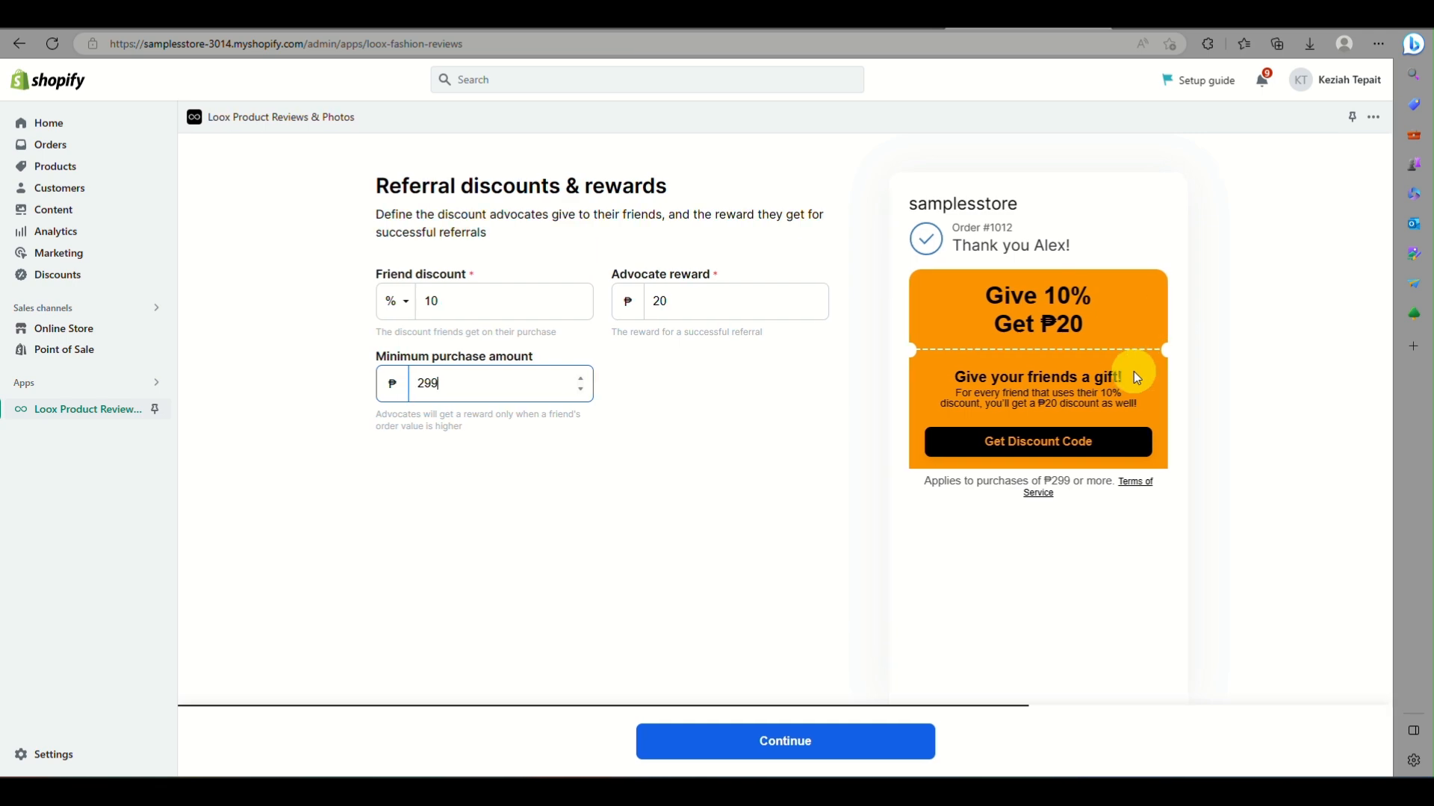
pyautogui.scroll(5, 1110, 569)
pyautogui.scroll(-4, 1109, 567)
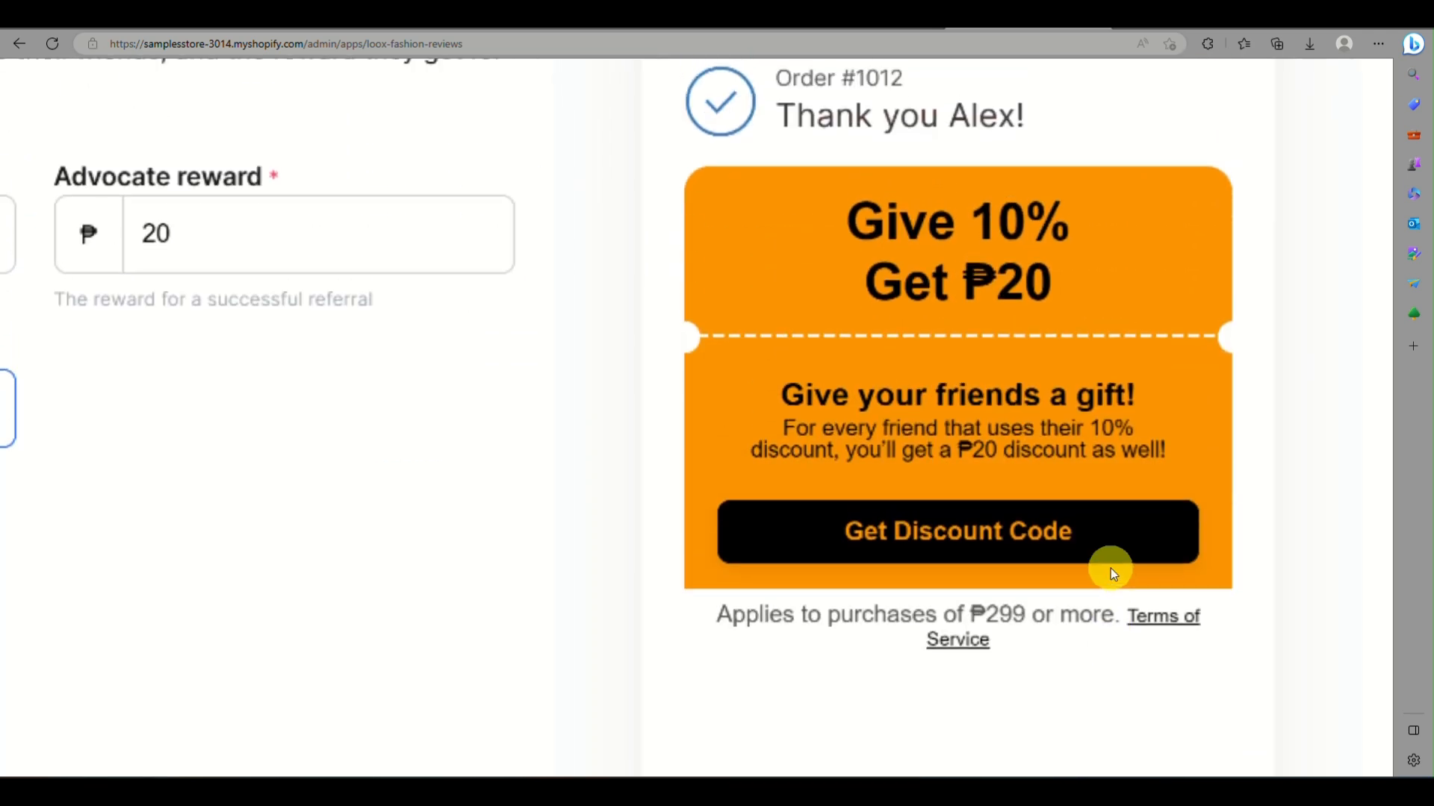
pyautogui.scroll(-4, 1110, 568)
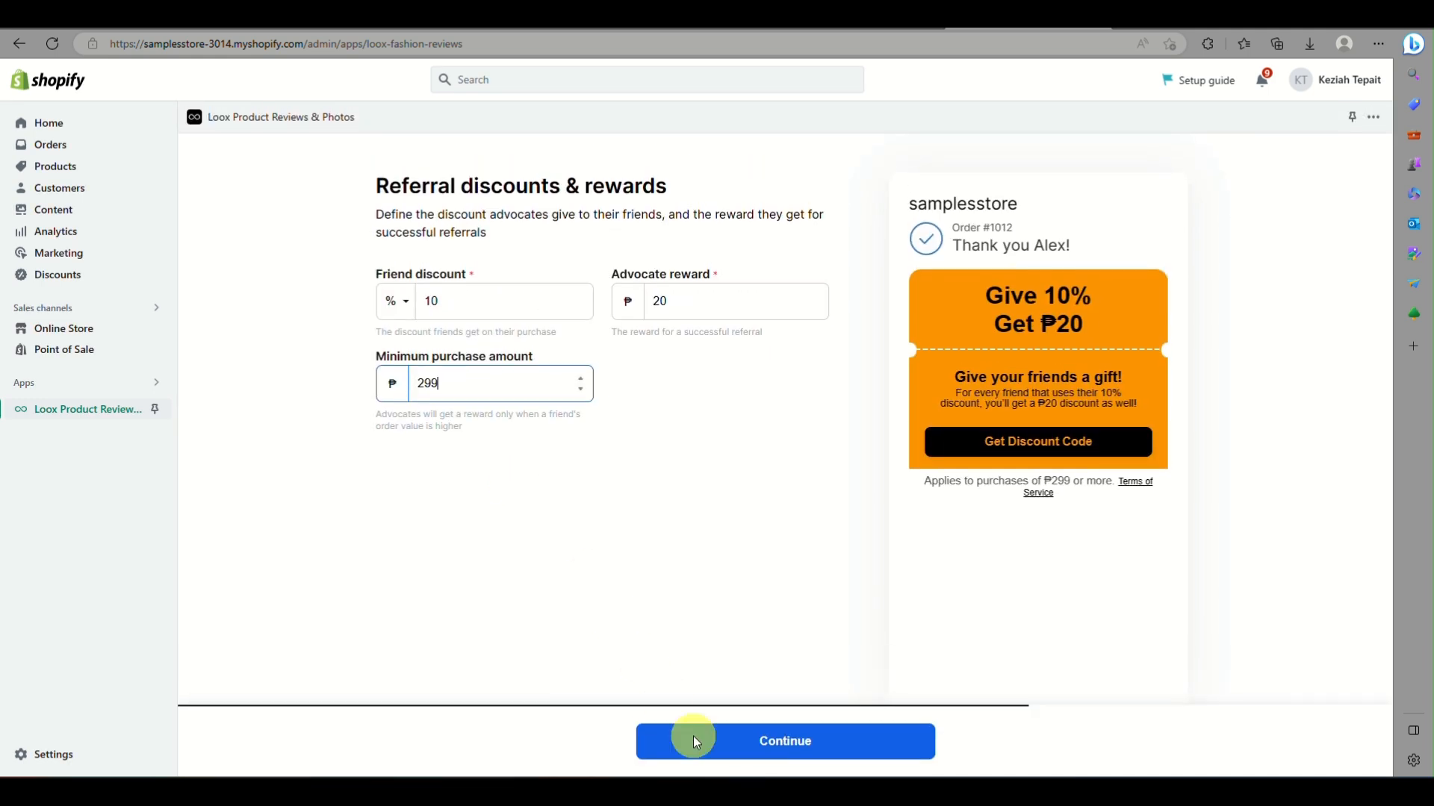
pyautogui.click(738, 747)
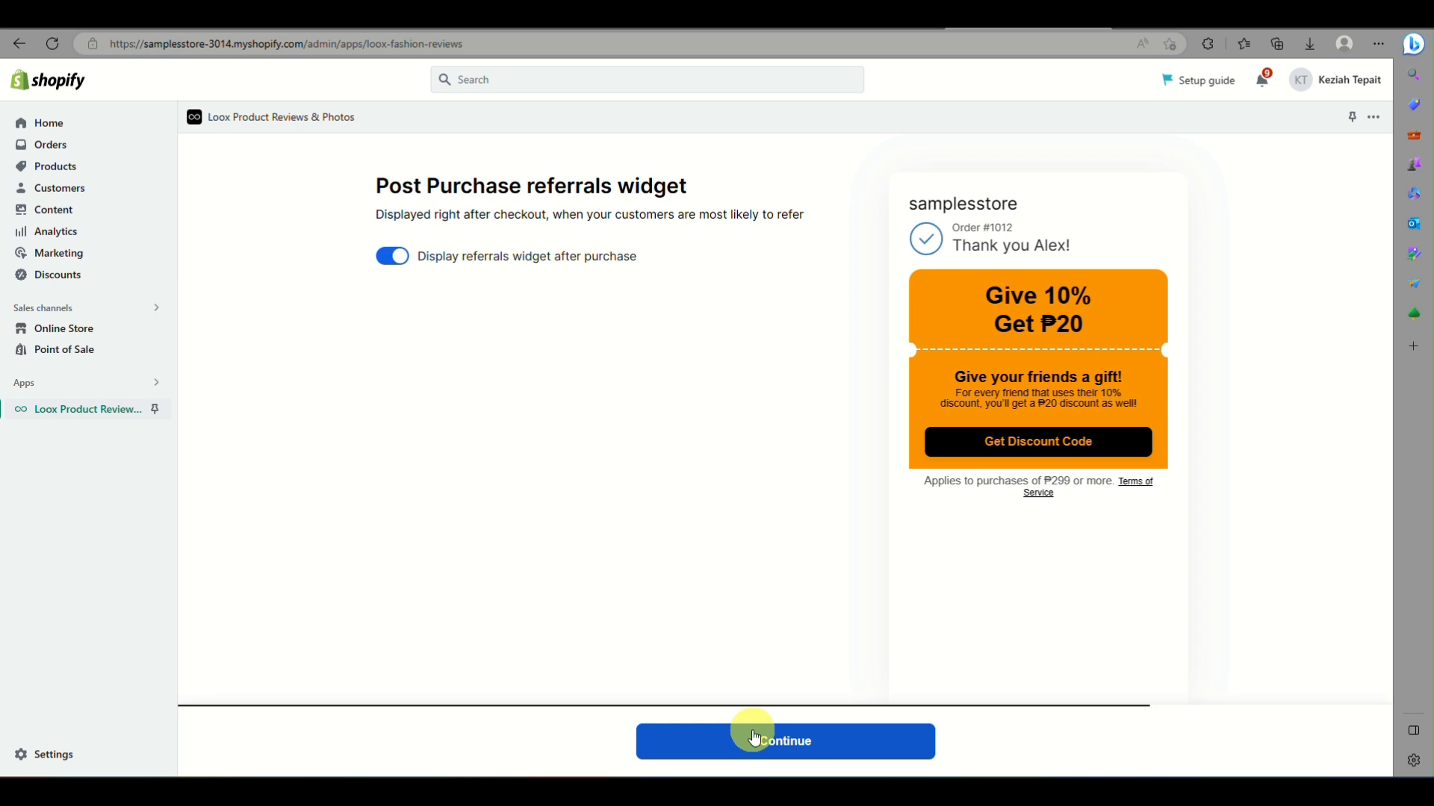
# Step: Keep the post-purchase and onsite referrals widgets enabled, finish the setup, and enter the Loox admin
pyautogui.click(751, 739)
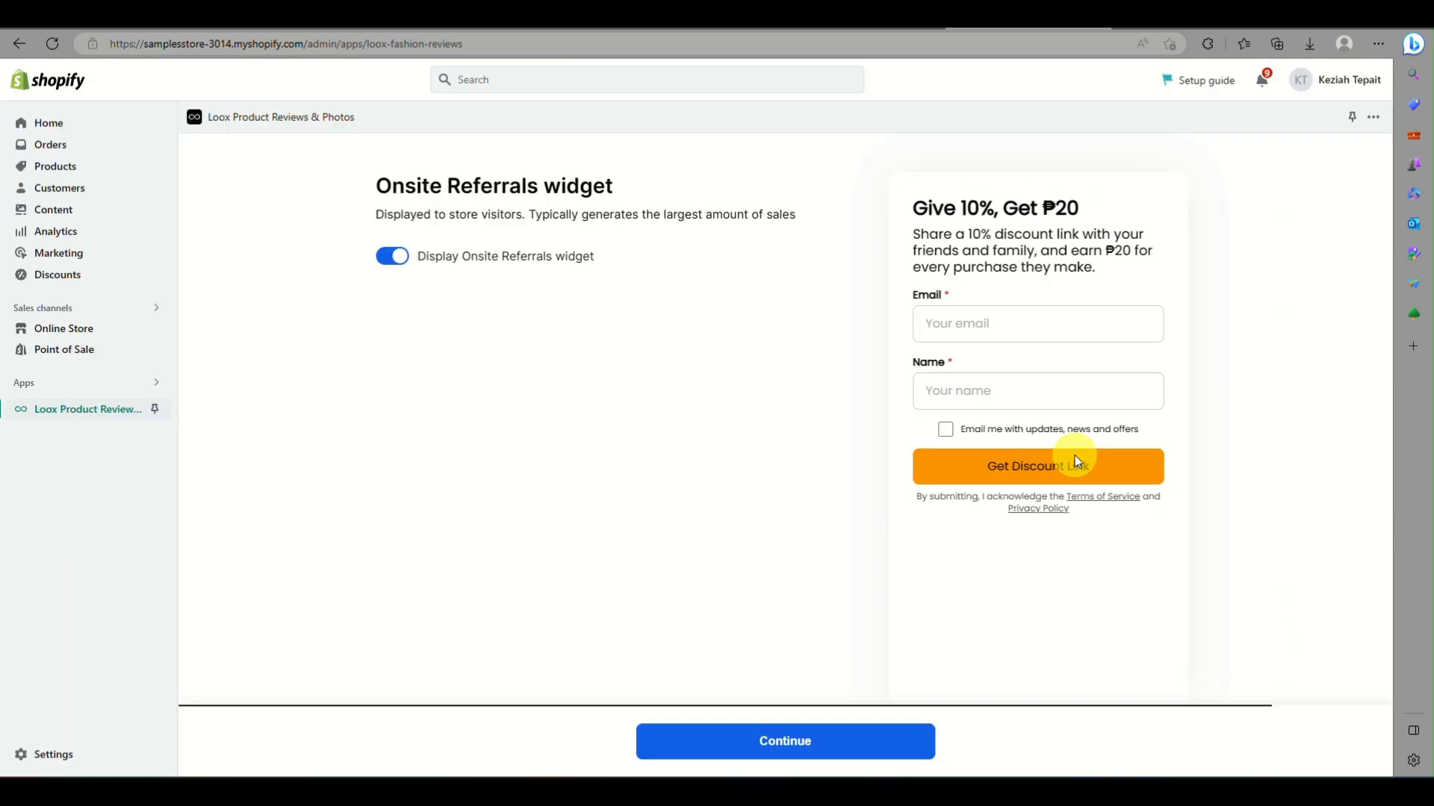
pyautogui.click(848, 750)
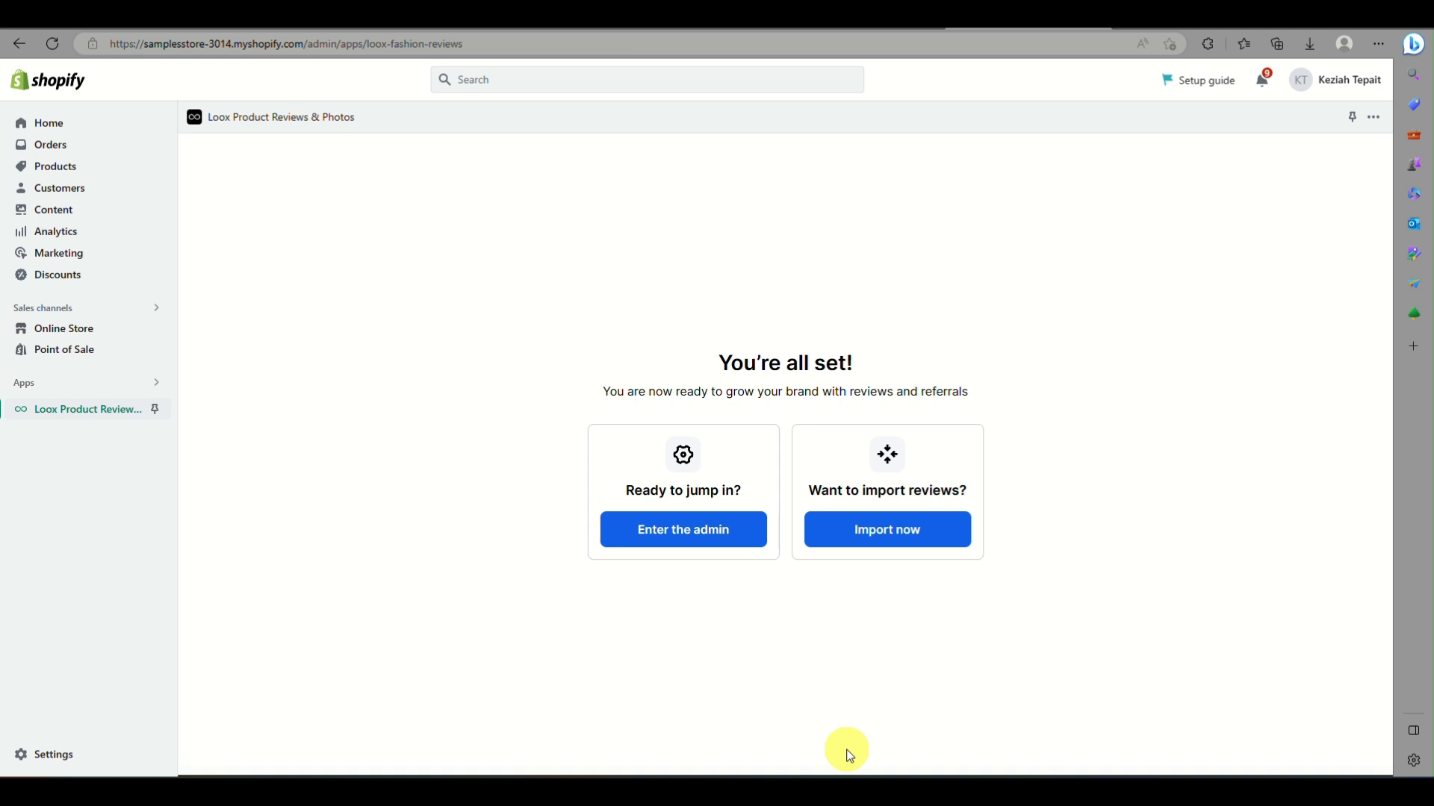
pyautogui.click(666, 550)
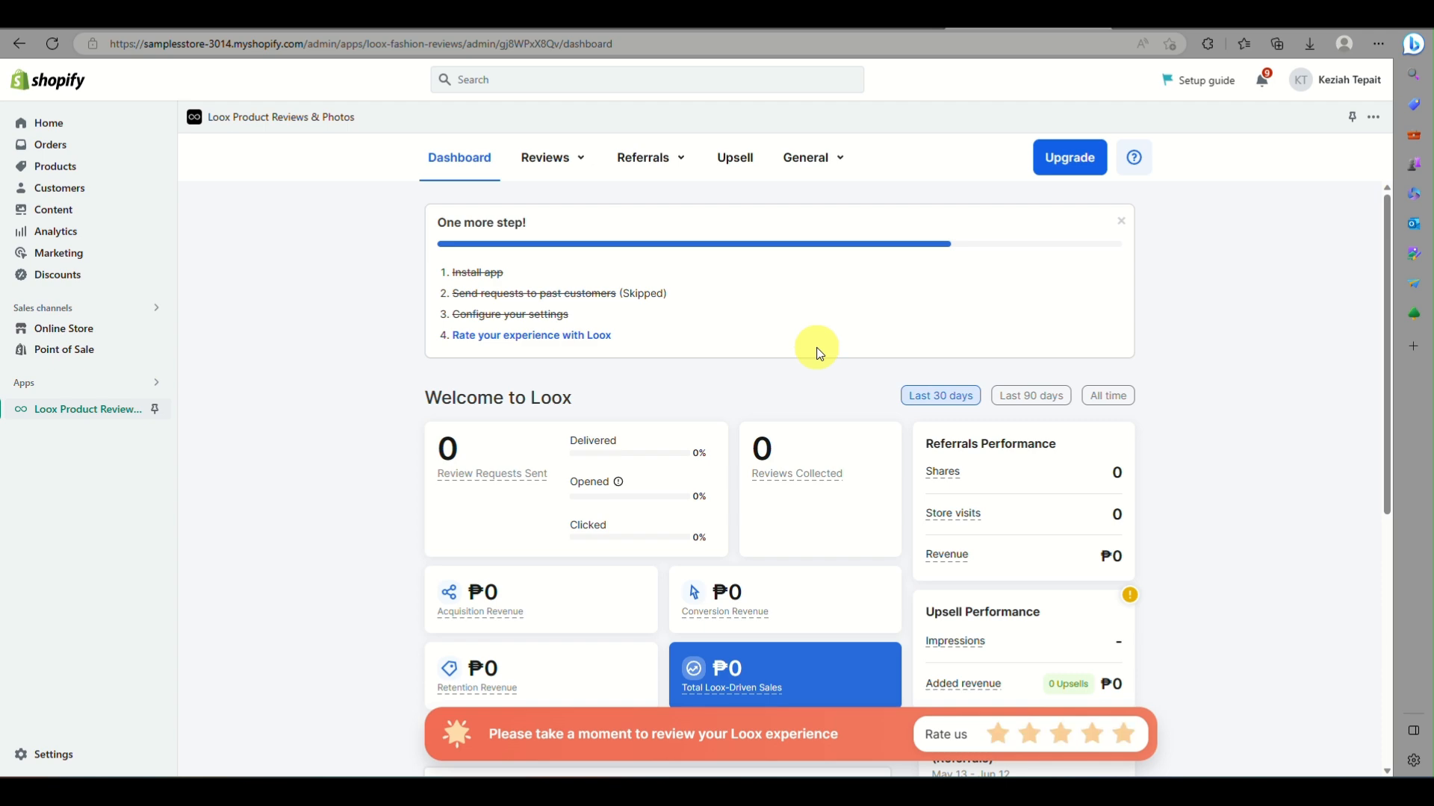
# Step: Examine the Loox dashboard's setup checklist, performance figures, plan details and suggested next actions
pyautogui.scroll(-5, 819, 354)
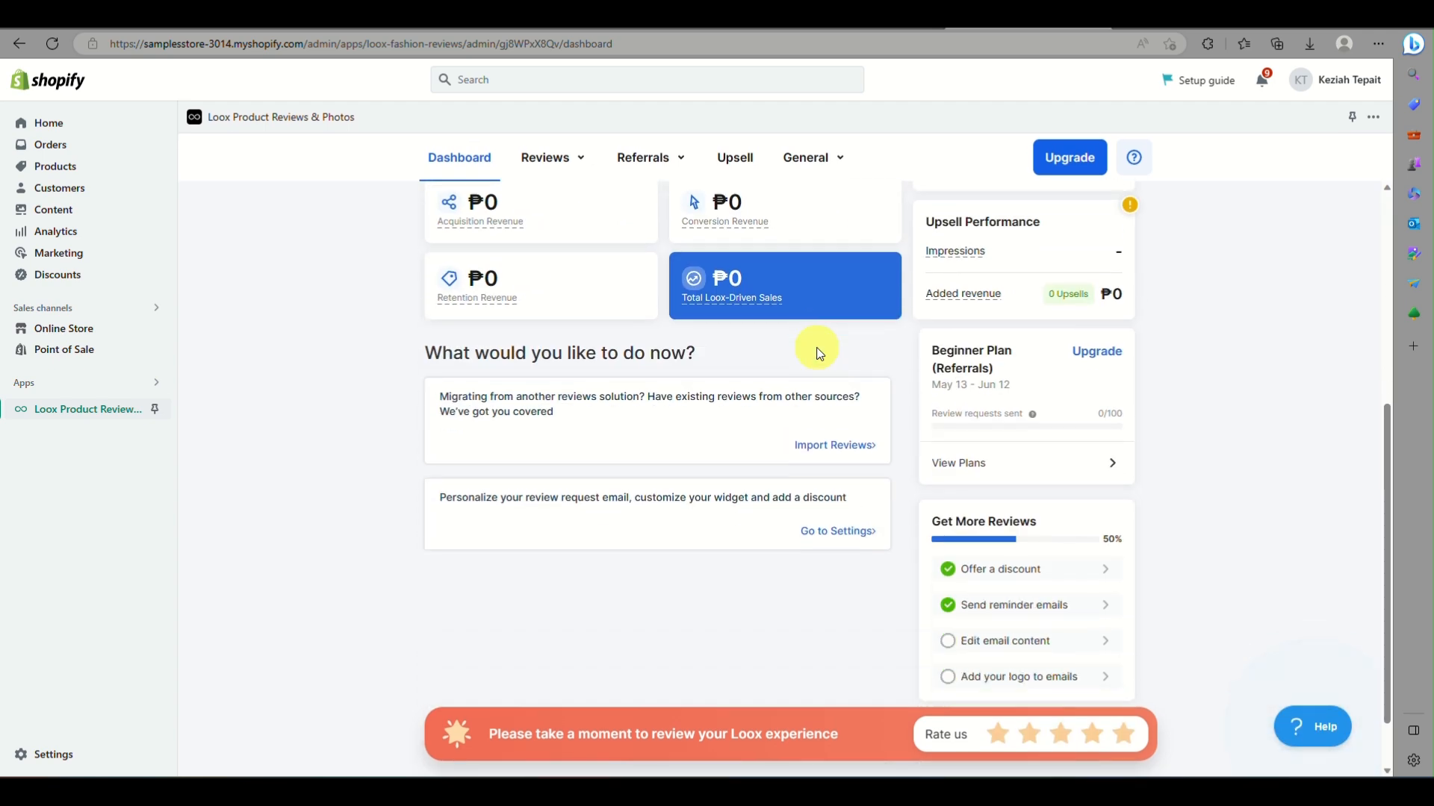
pyautogui.scroll(-1, 819, 354)
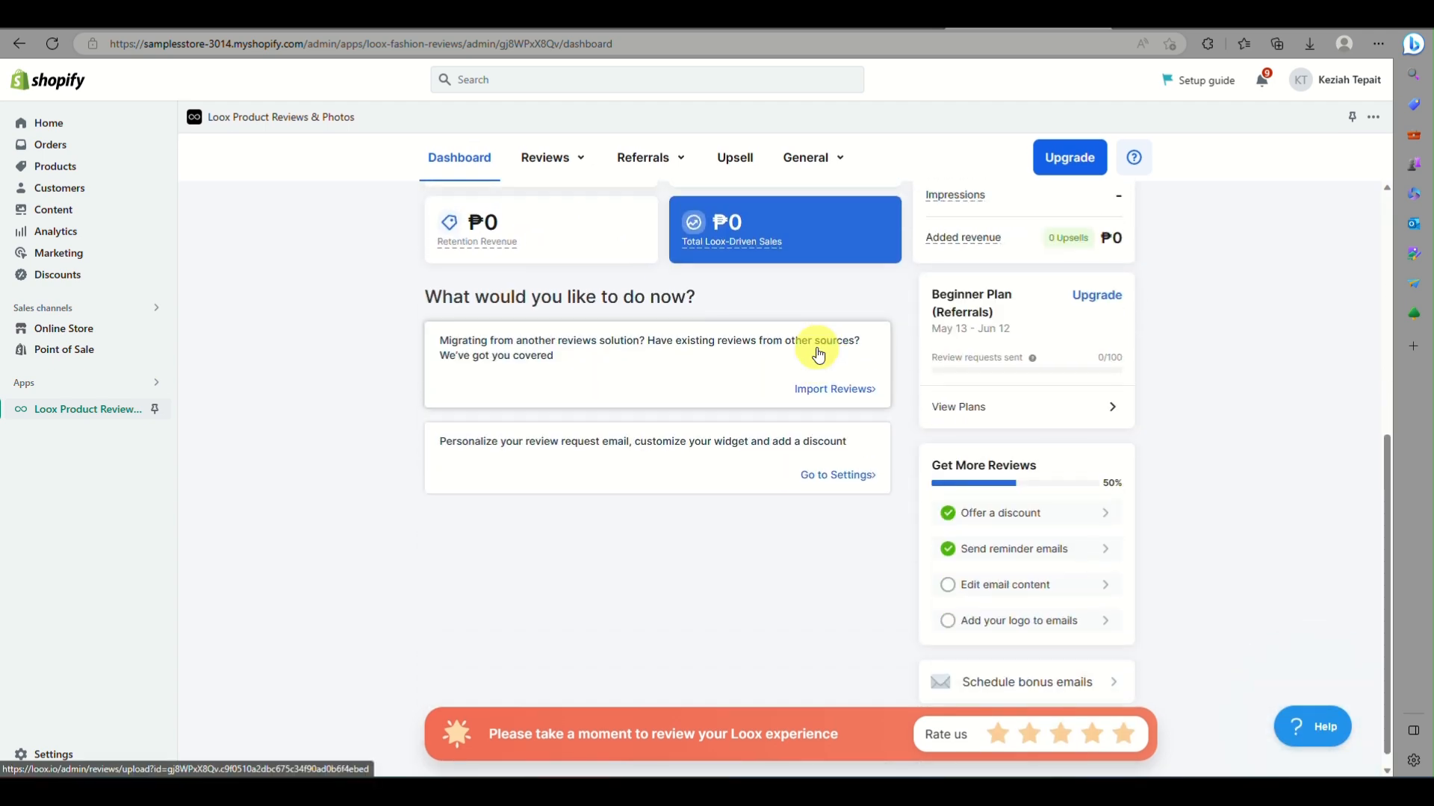
pyautogui.scroll(6, 819, 354)
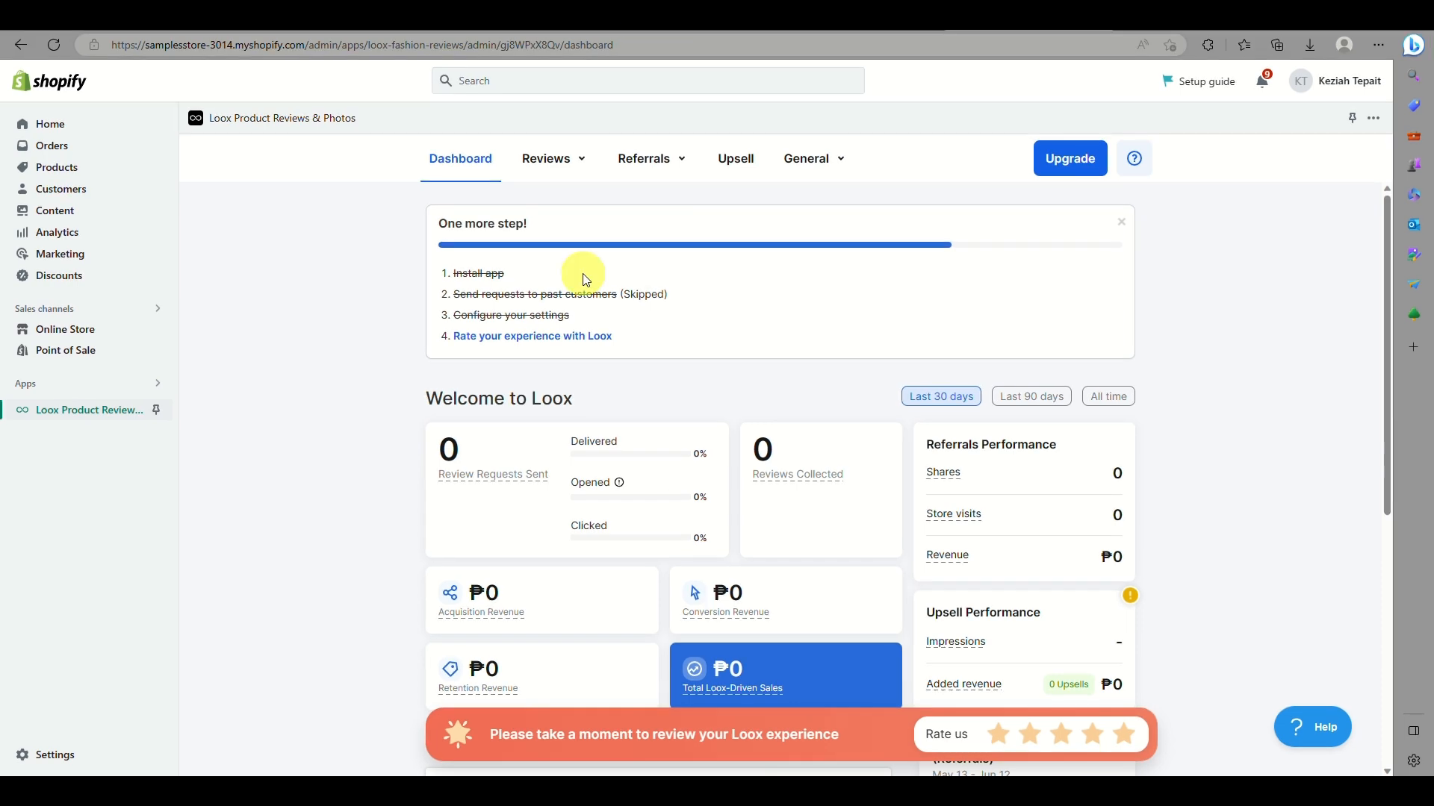
pyautogui.scroll(-6, 529, 509)
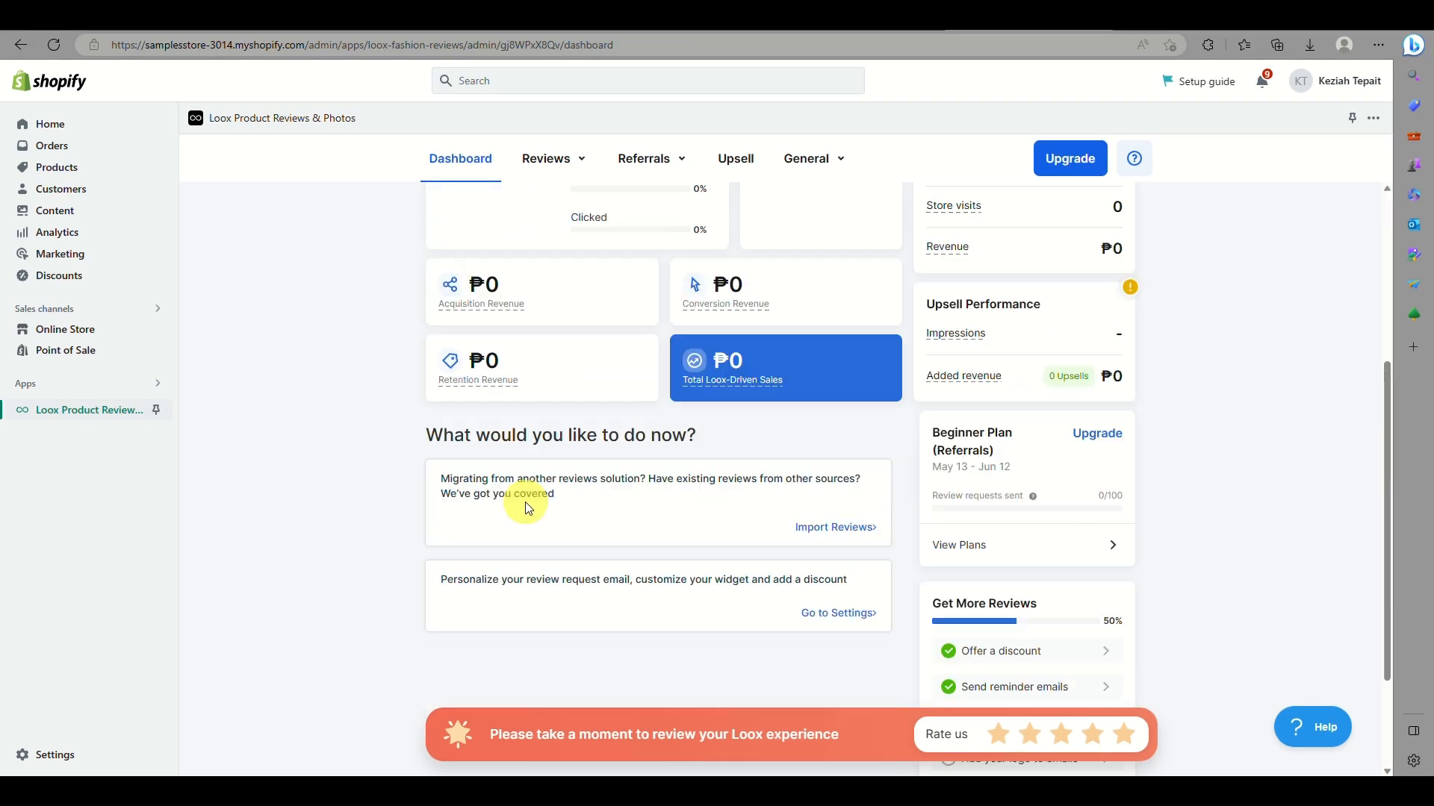
pyautogui.scroll(5, 529, 509)
pyautogui.scroll(-5, 528, 509)
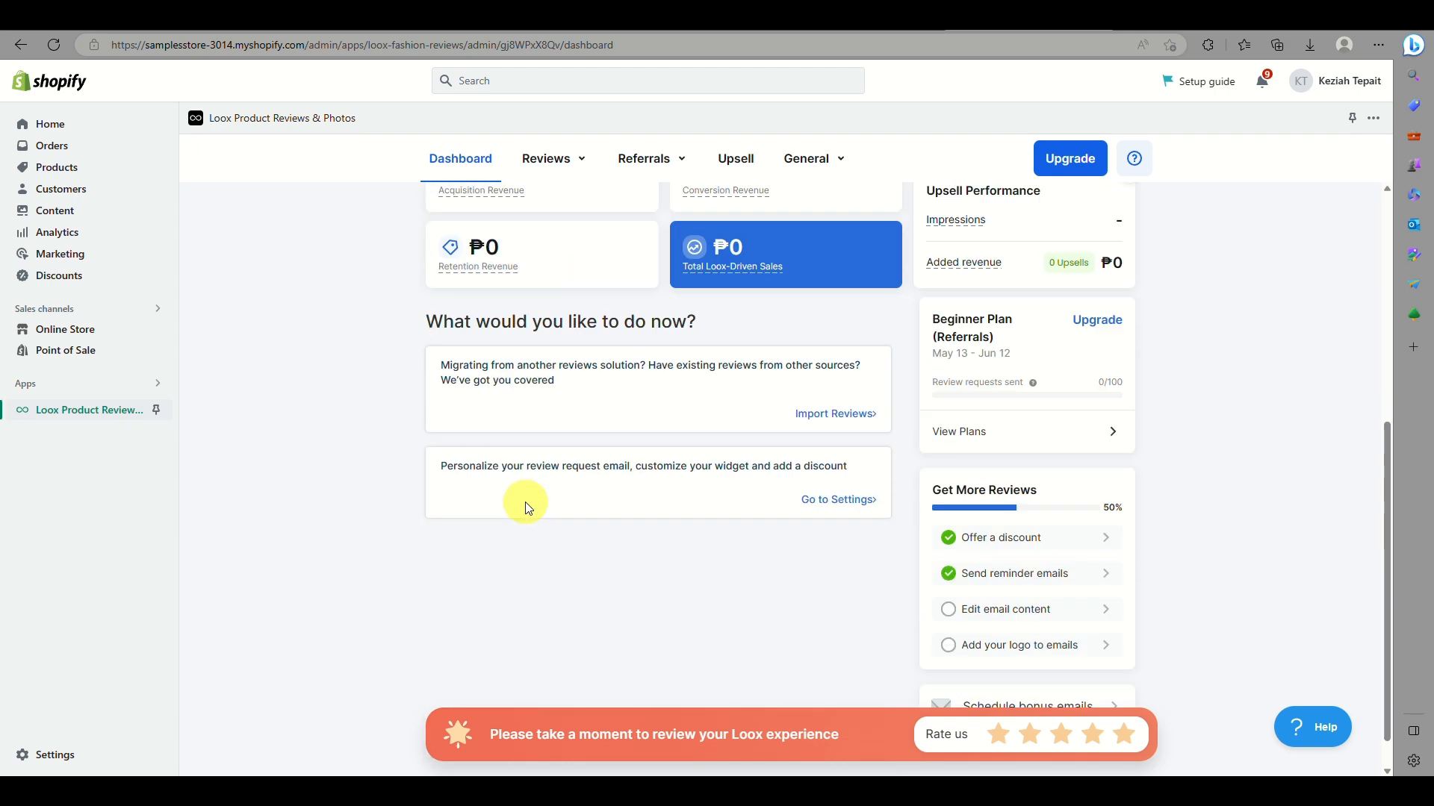
pyautogui.scroll(4, 529, 508)
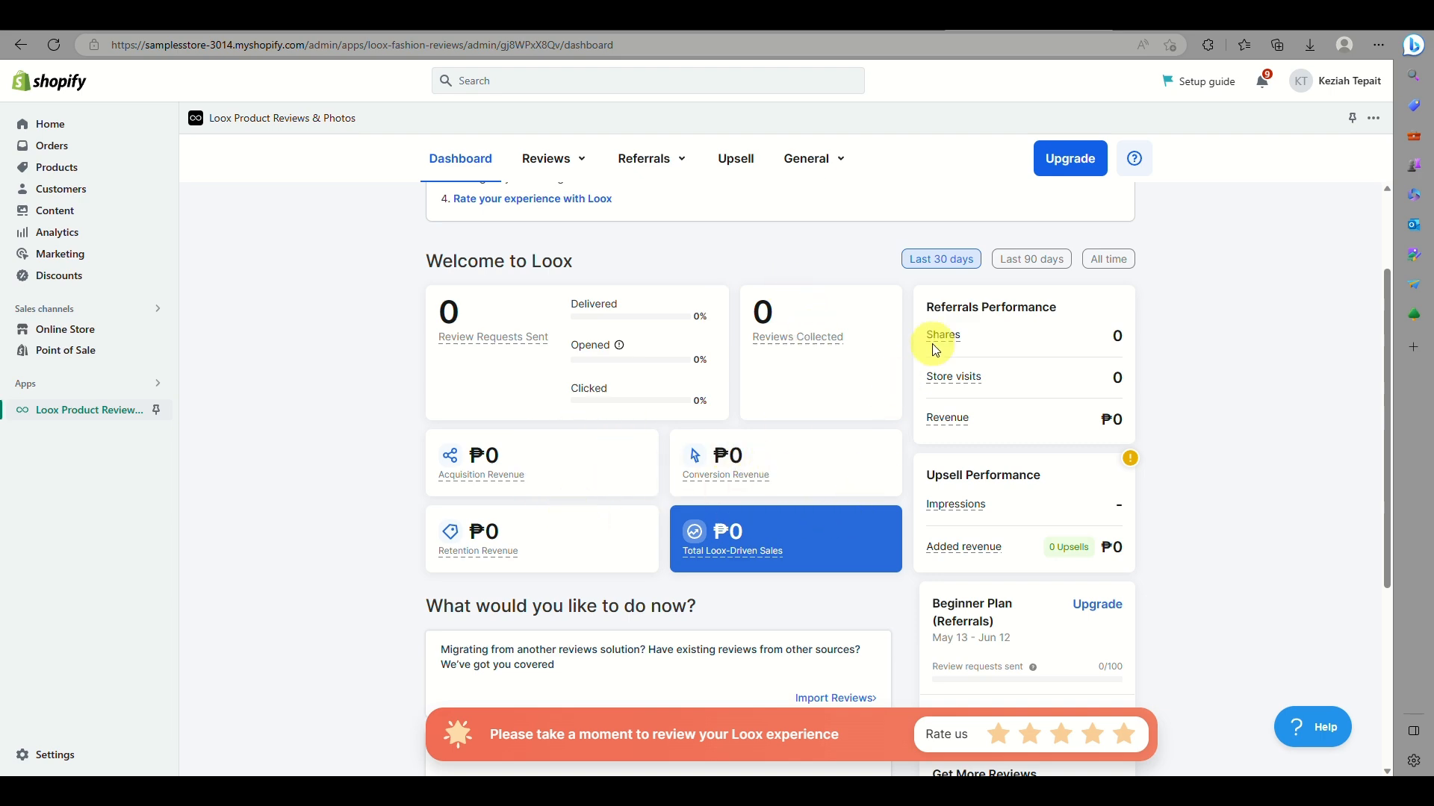
pyautogui.scroll(-3, 885, 522)
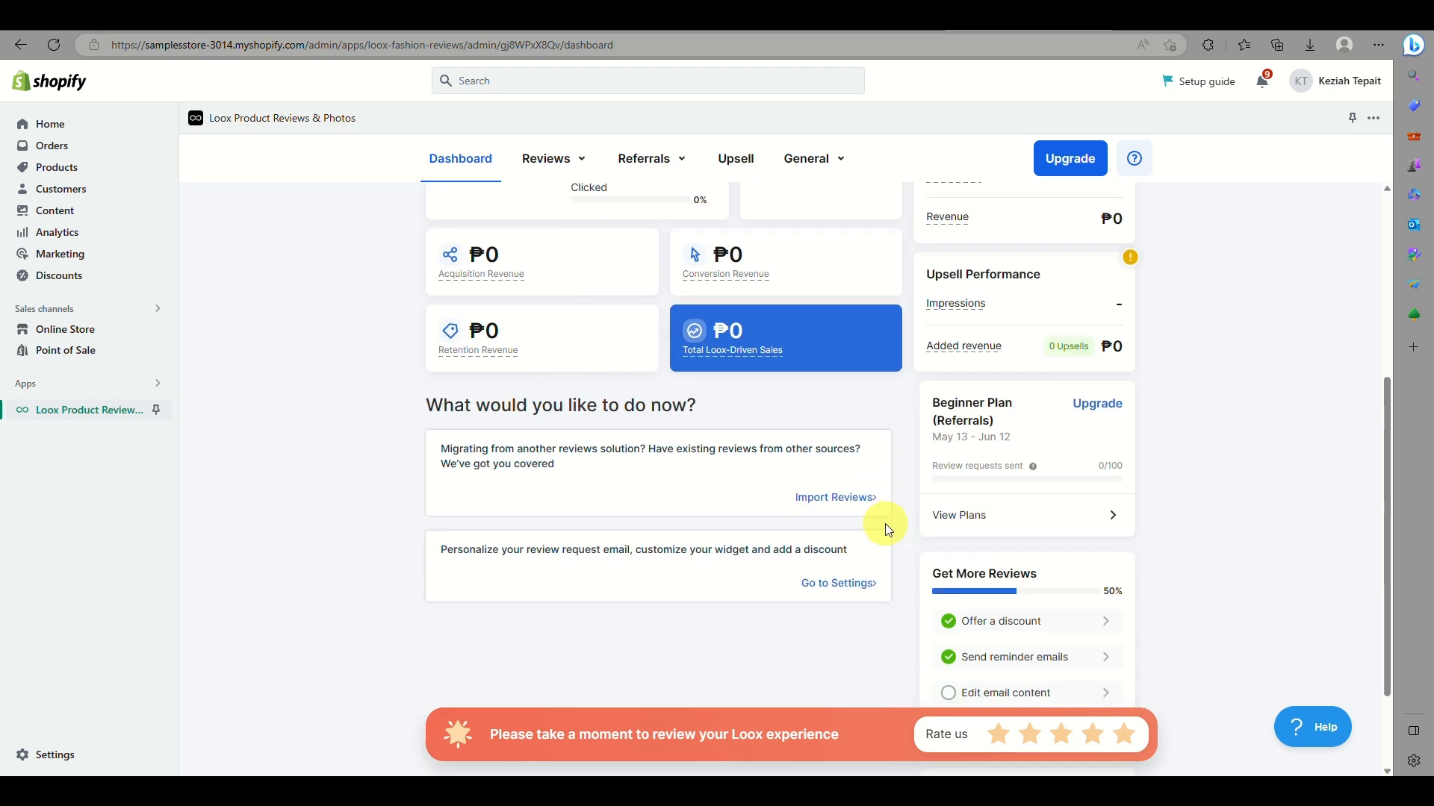
pyautogui.scroll(-2, 1088, 631)
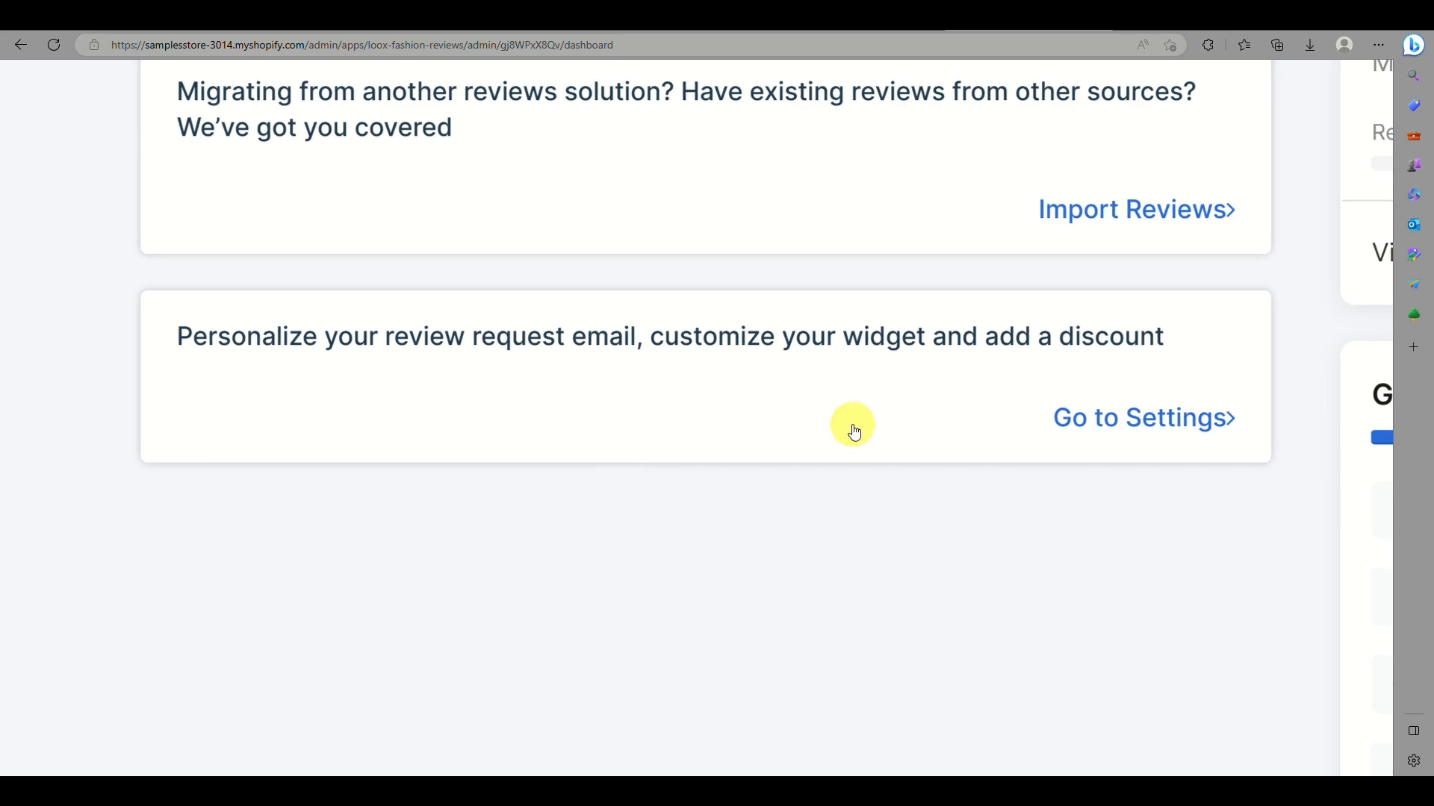
# Step: Open the review collection settings and examine the auto-publish and review notification options for managing new reviews
pyautogui.click(1086, 417)
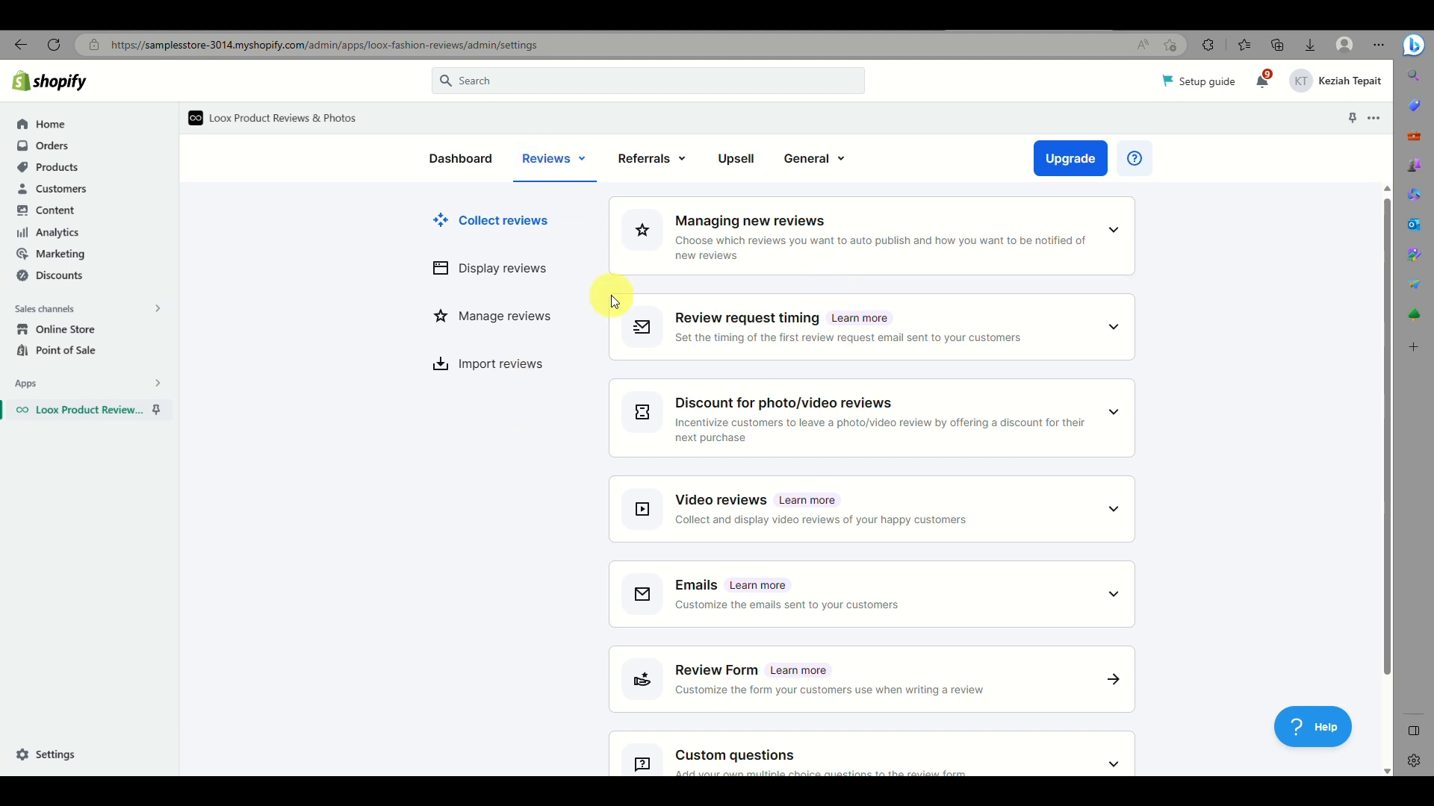
pyautogui.click(760, 261)
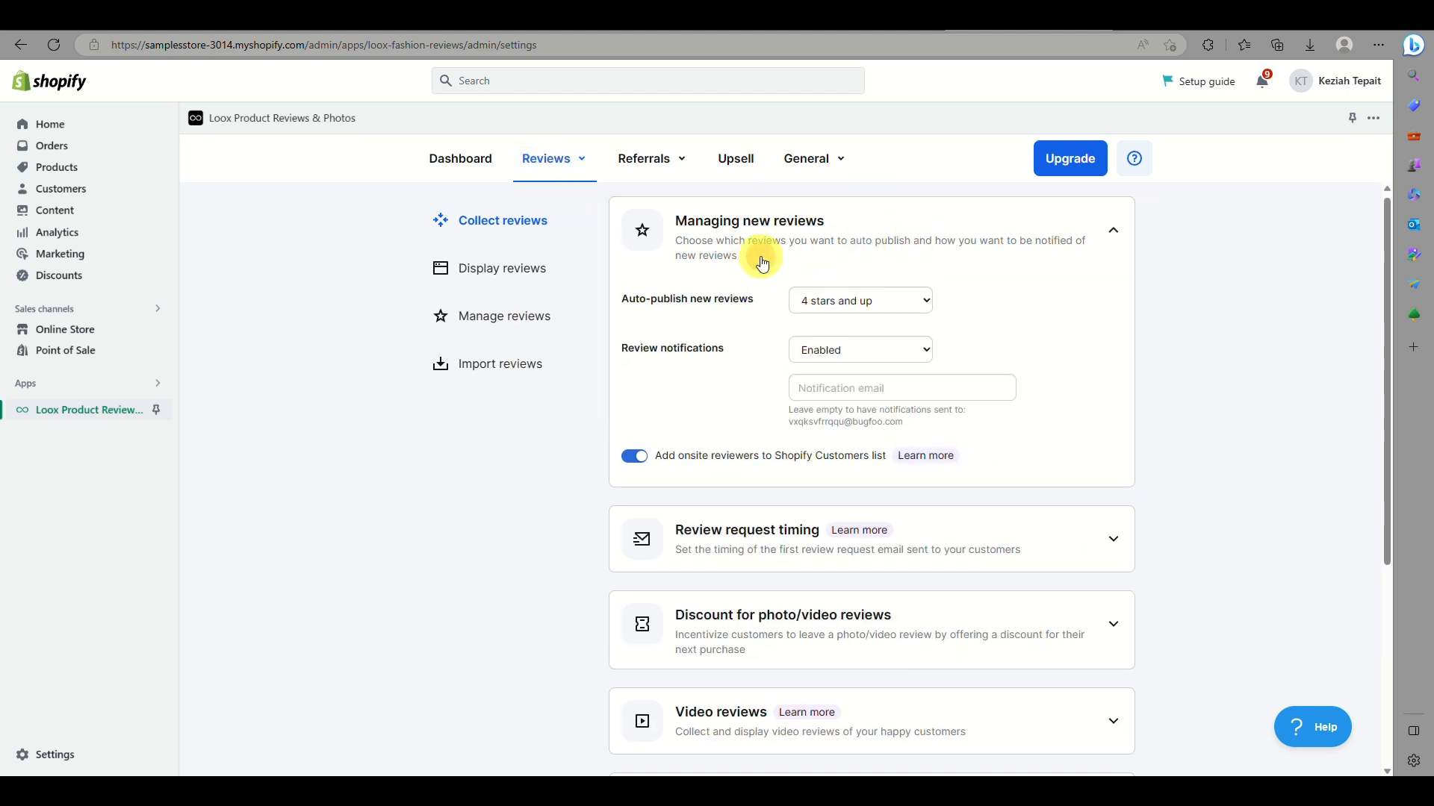
pyautogui.click(884, 306)
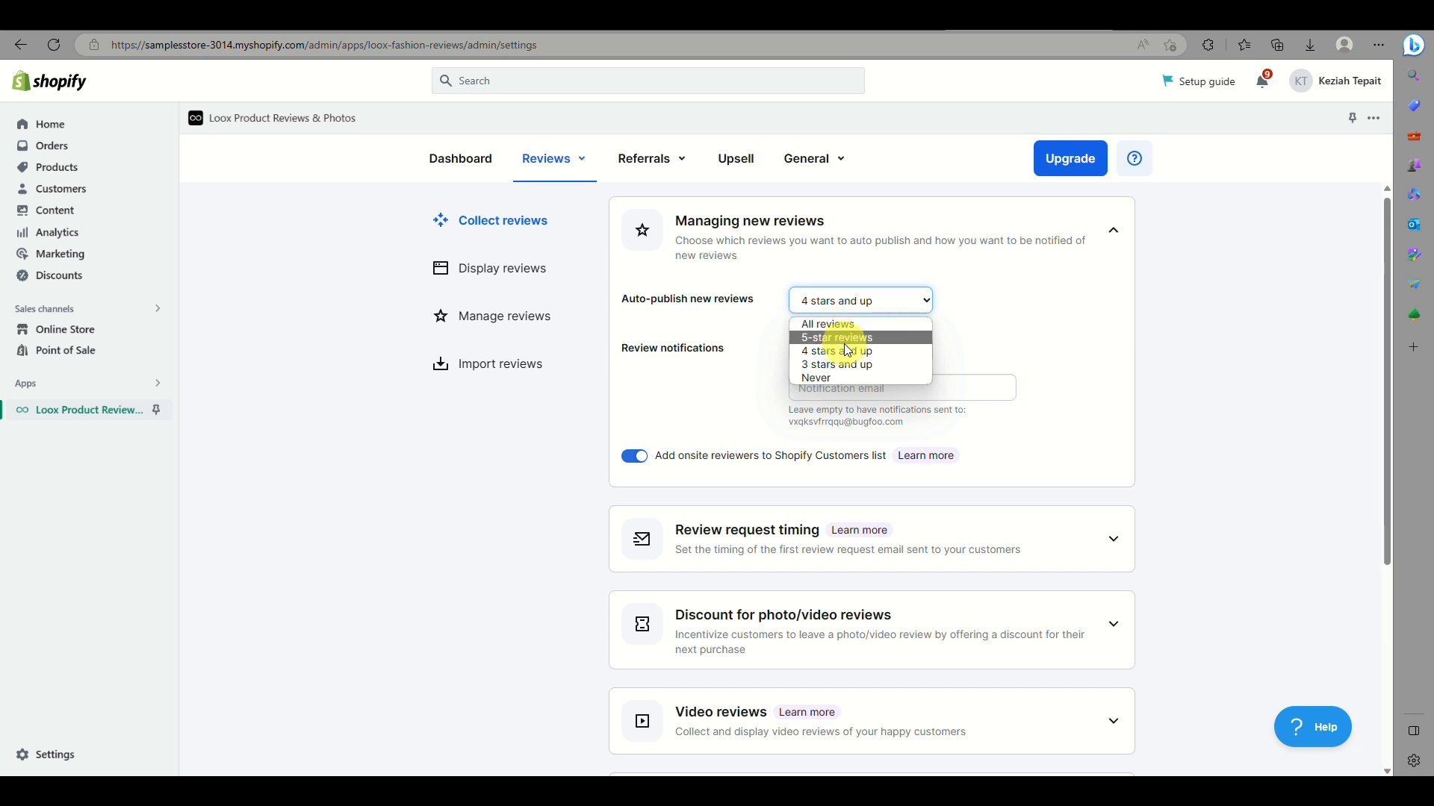
pyautogui.click(682, 404)
pyautogui.click(867, 349)
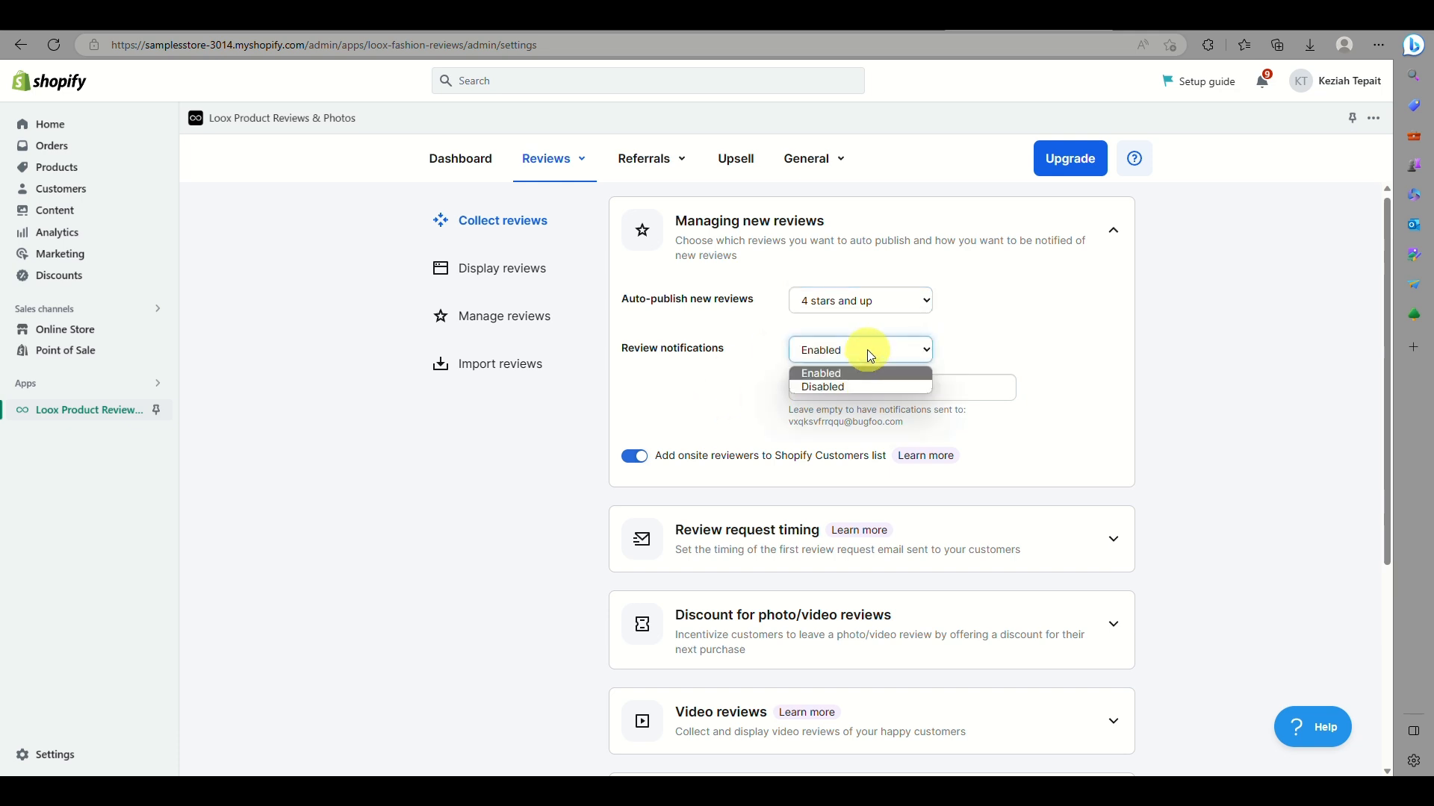
pyautogui.click(683, 352)
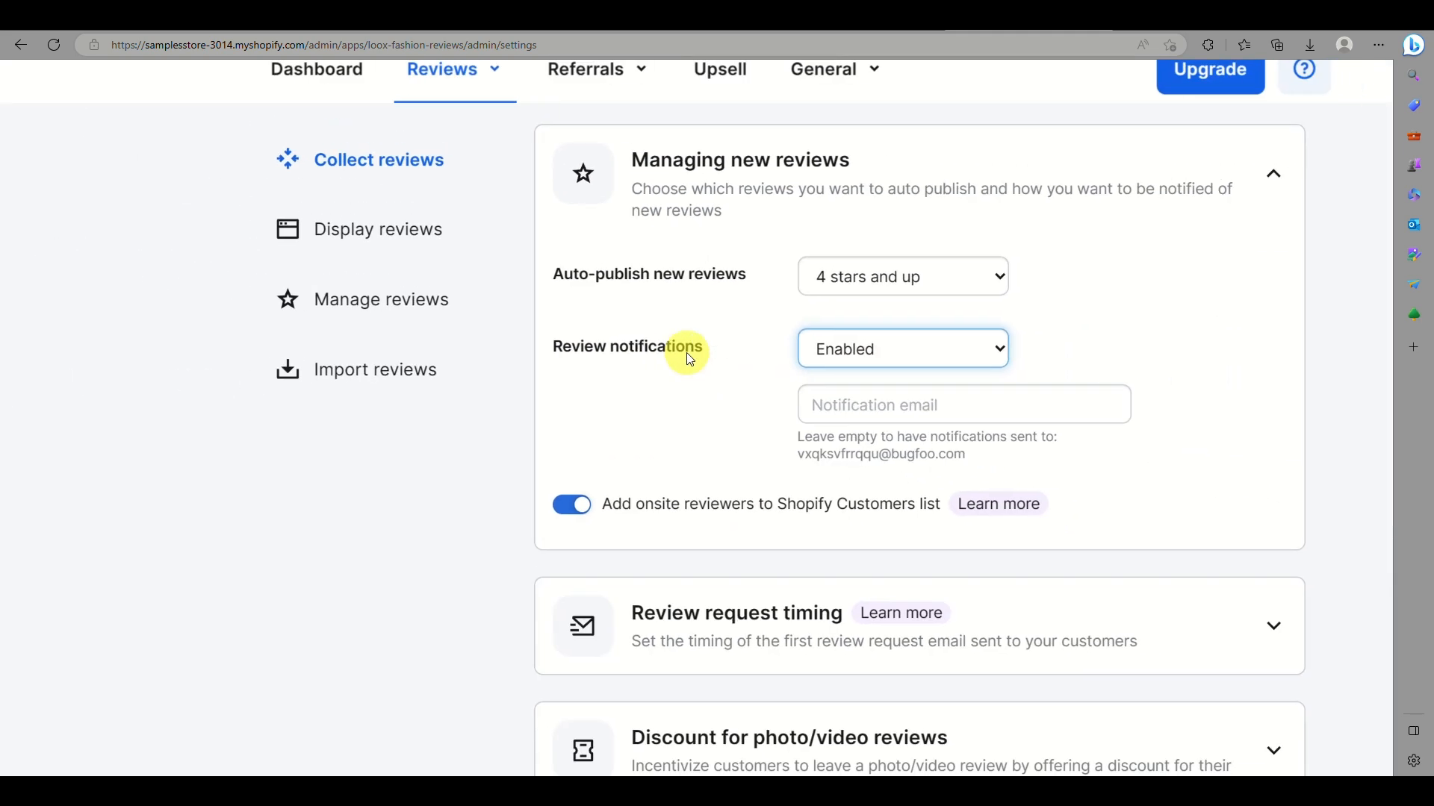
pyautogui.click(847, 384)
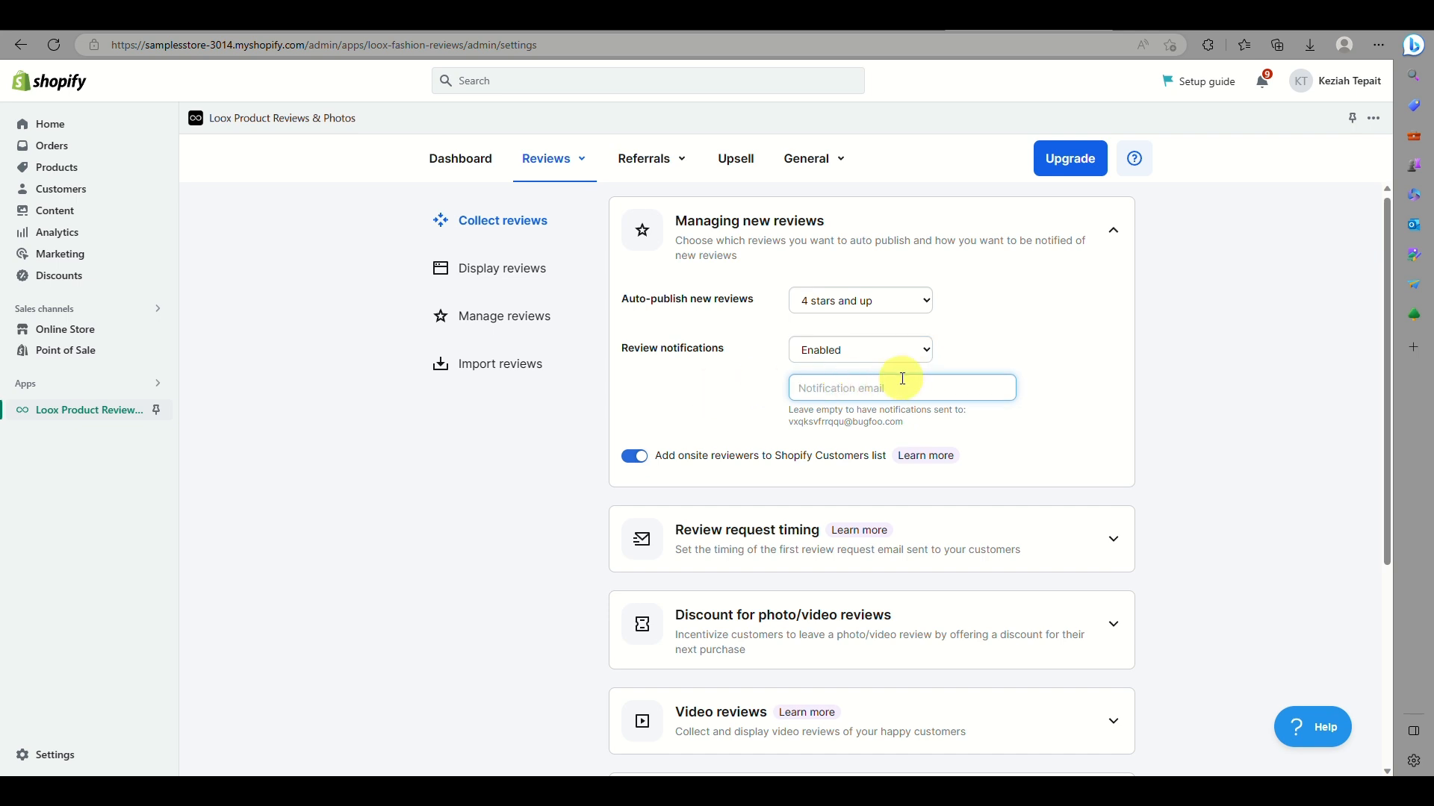
# Step: Check the available email delays under Review request timing and set the delay to start after Purchase
pyautogui.scroll(-2, 837, 413)
pyautogui.click(845, 403)
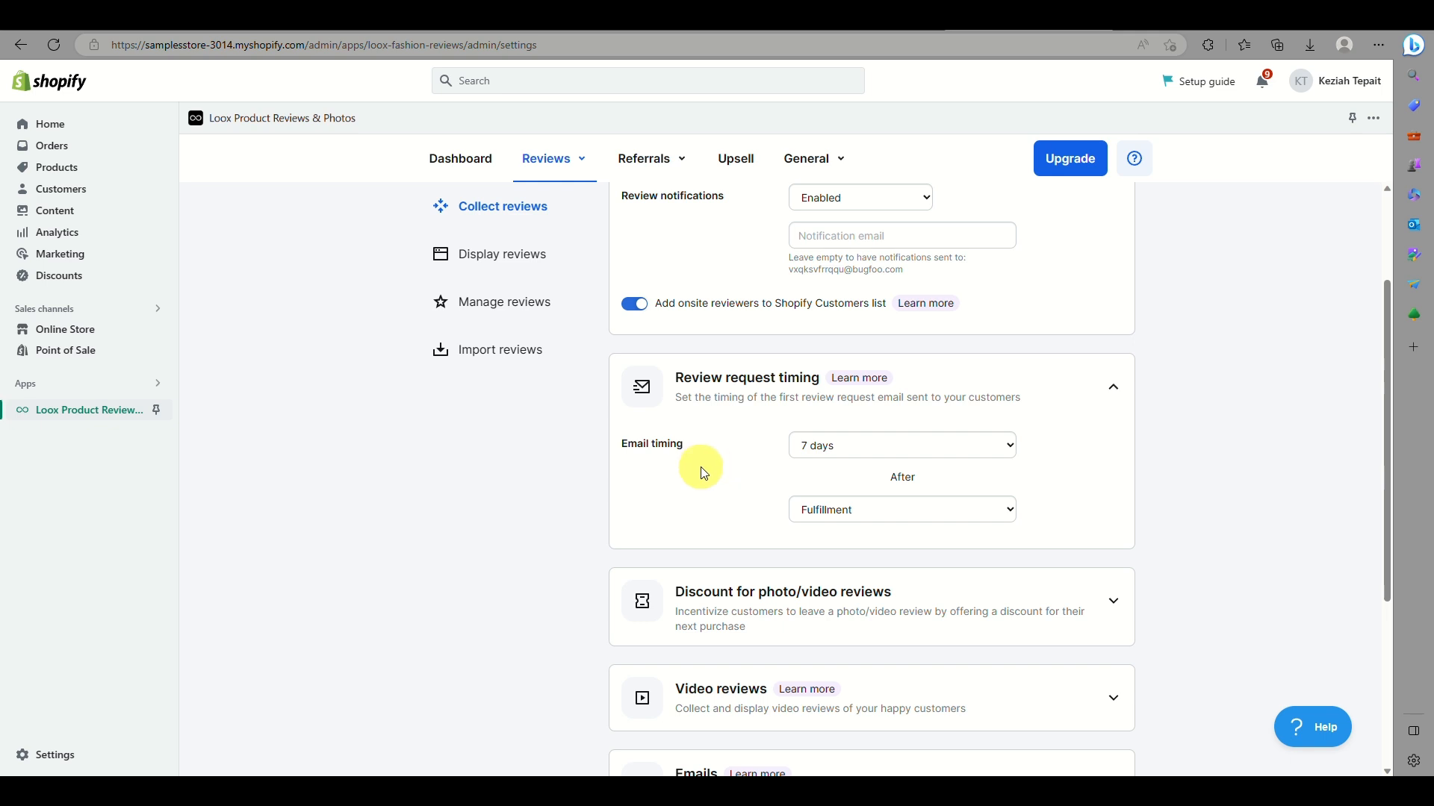
pyautogui.click(836, 455)
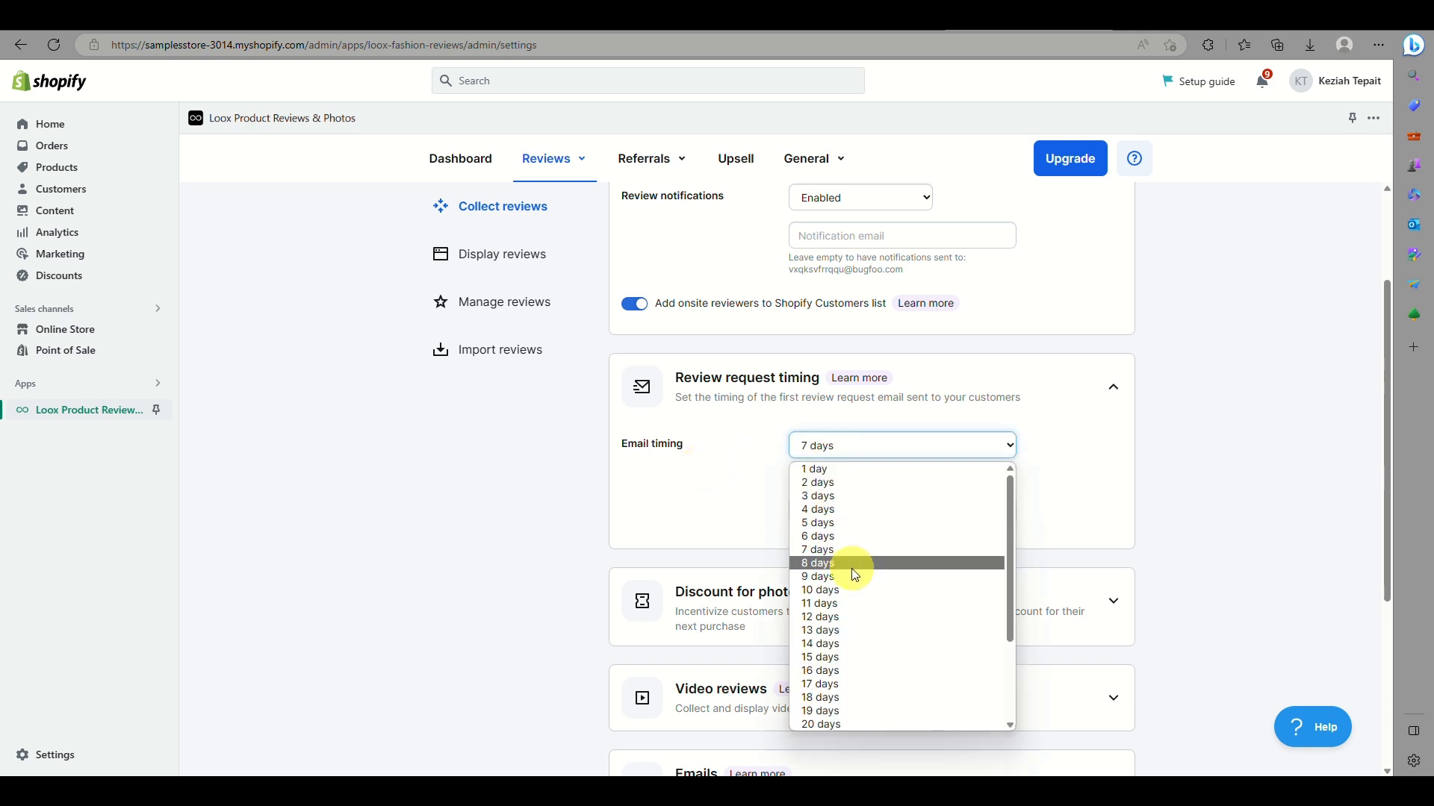
pyautogui.scroll(-3, 855, 571)
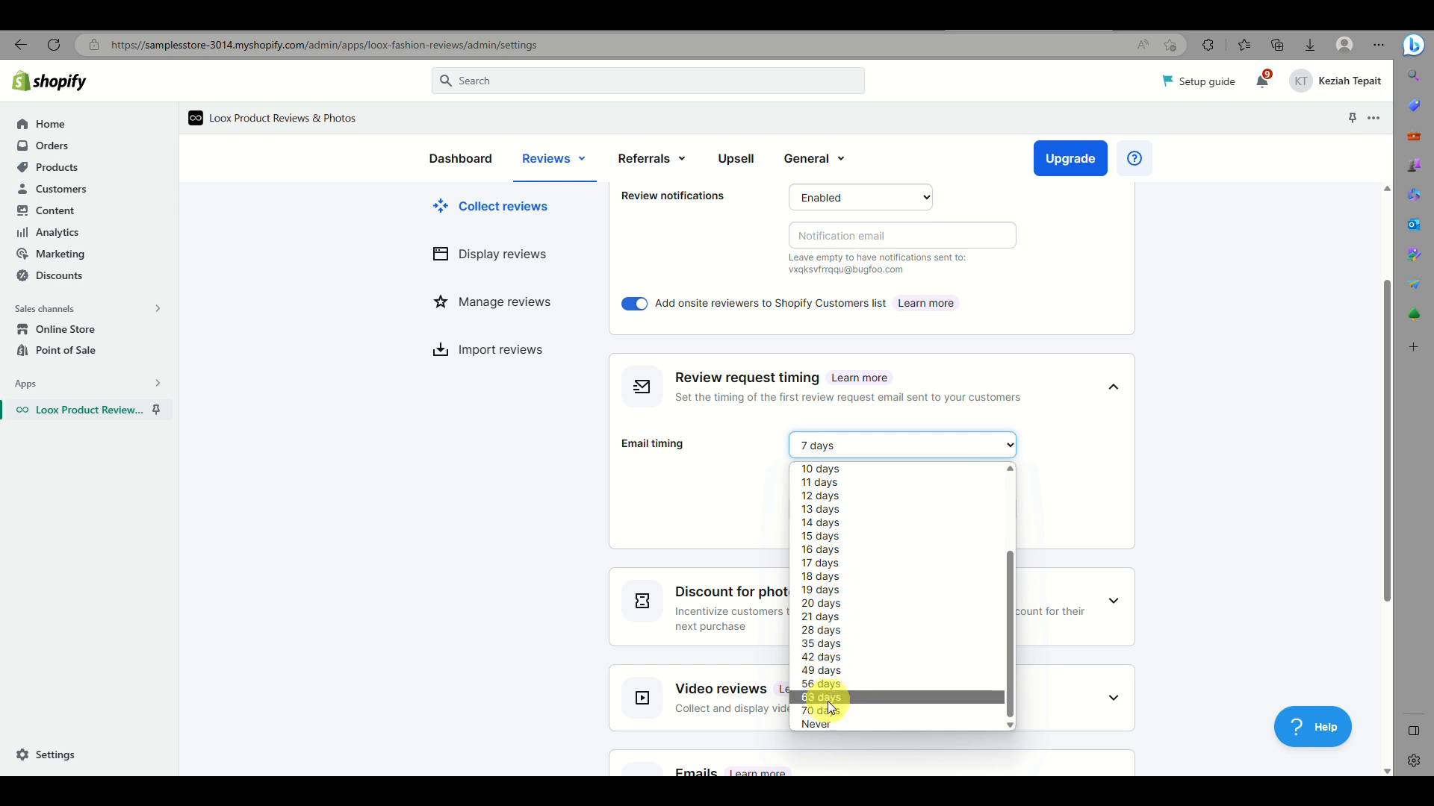
pyautogui.click(661, 491)
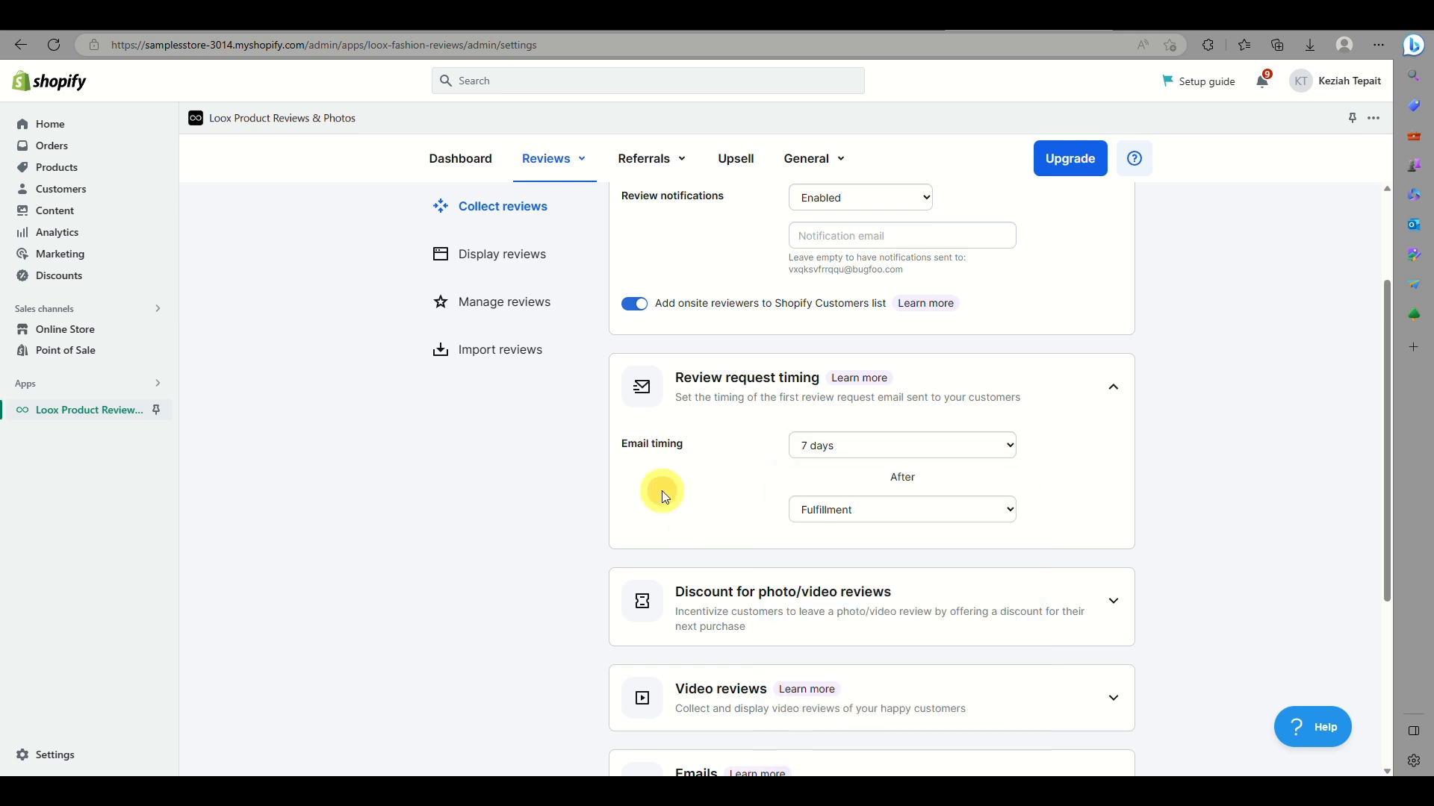
pyautogui.click(871, 513)
pyautogui.click(840, 533)
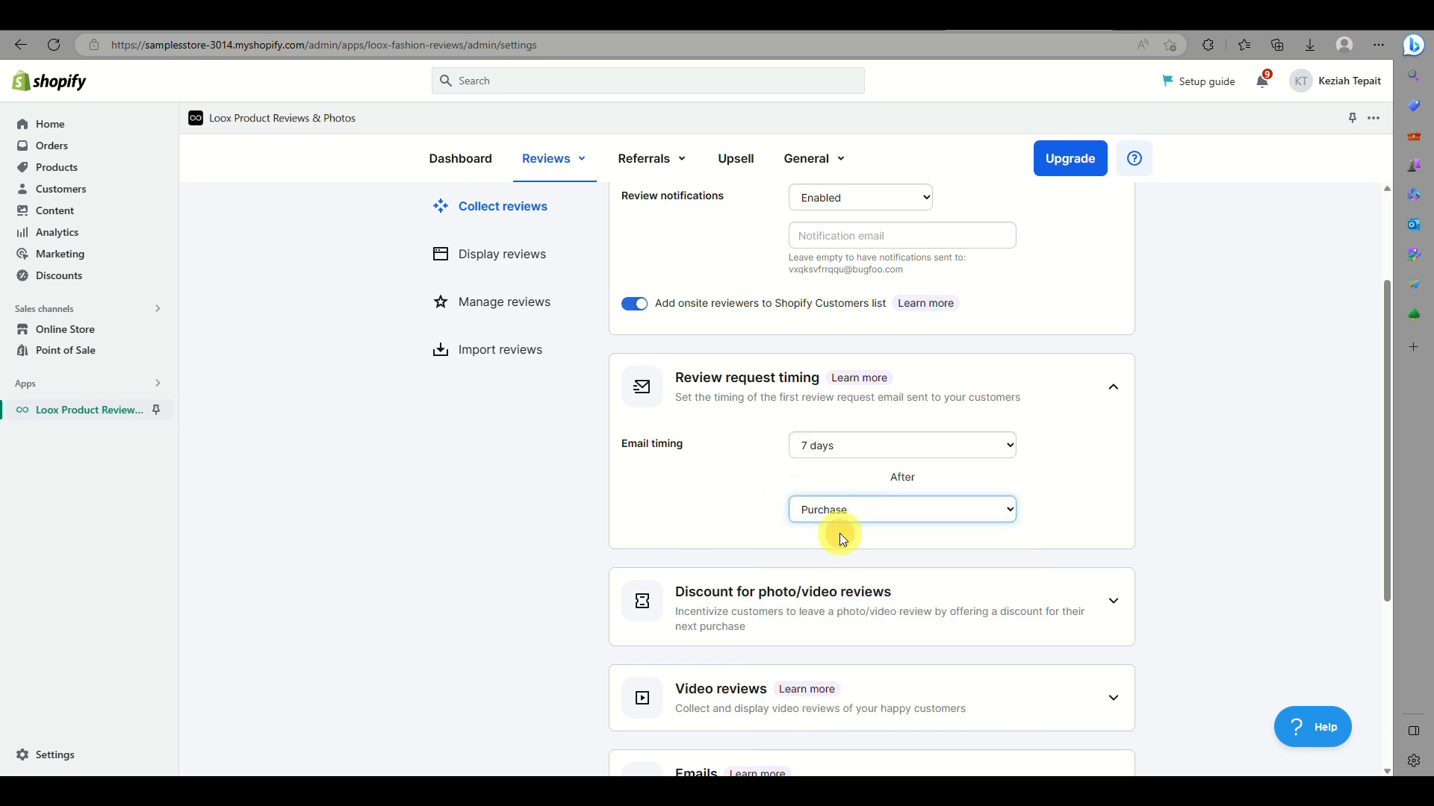
pyautogui.click(876, 507)
pyautogui.click(869, 560)
pyautogui.click(815, 525)
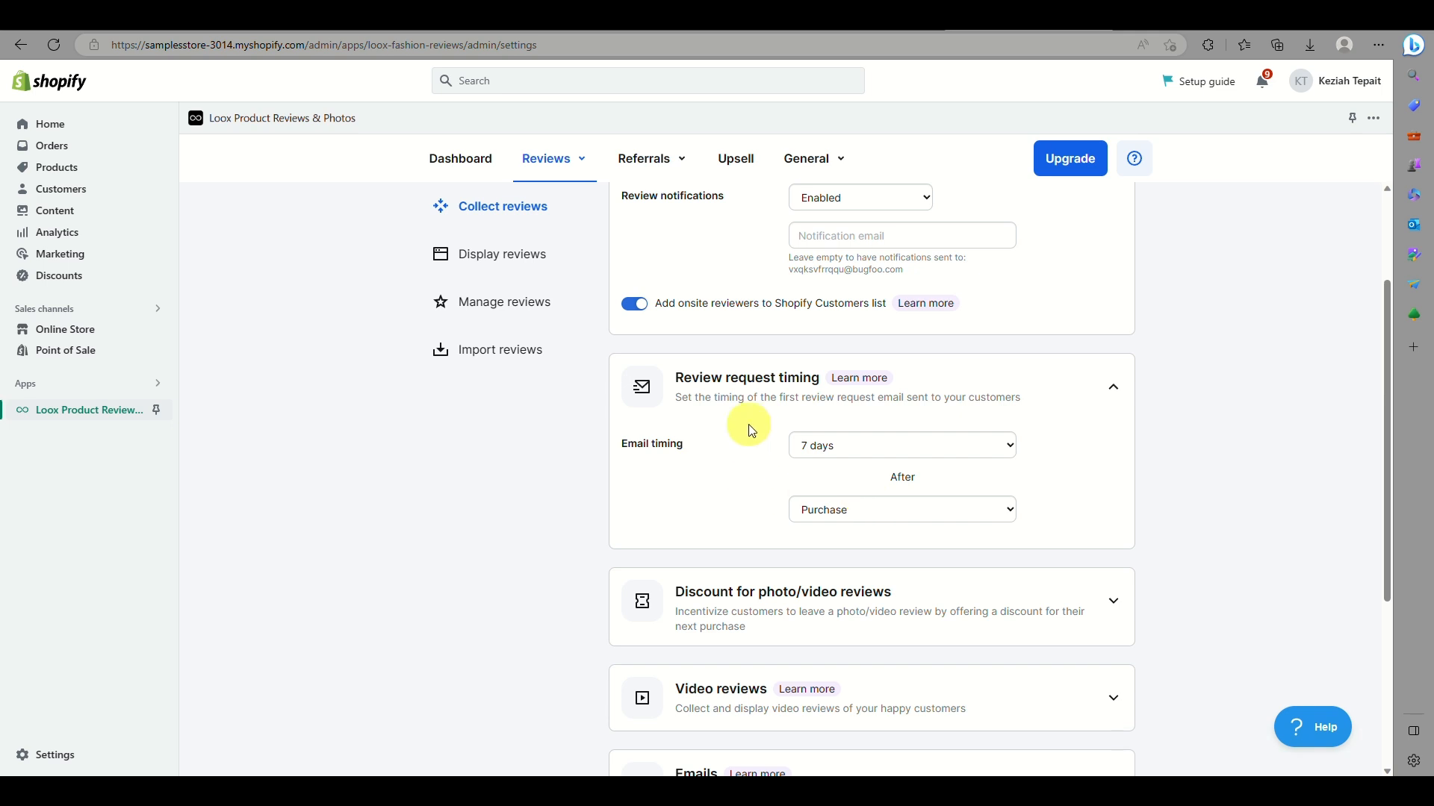
# Step: Examine the photo/video review discount settings, including discount amount, code type and which reviewers receive the offer
pyautogui.scroll(-3, 745, 426)
pyautogui.click(806, 411)
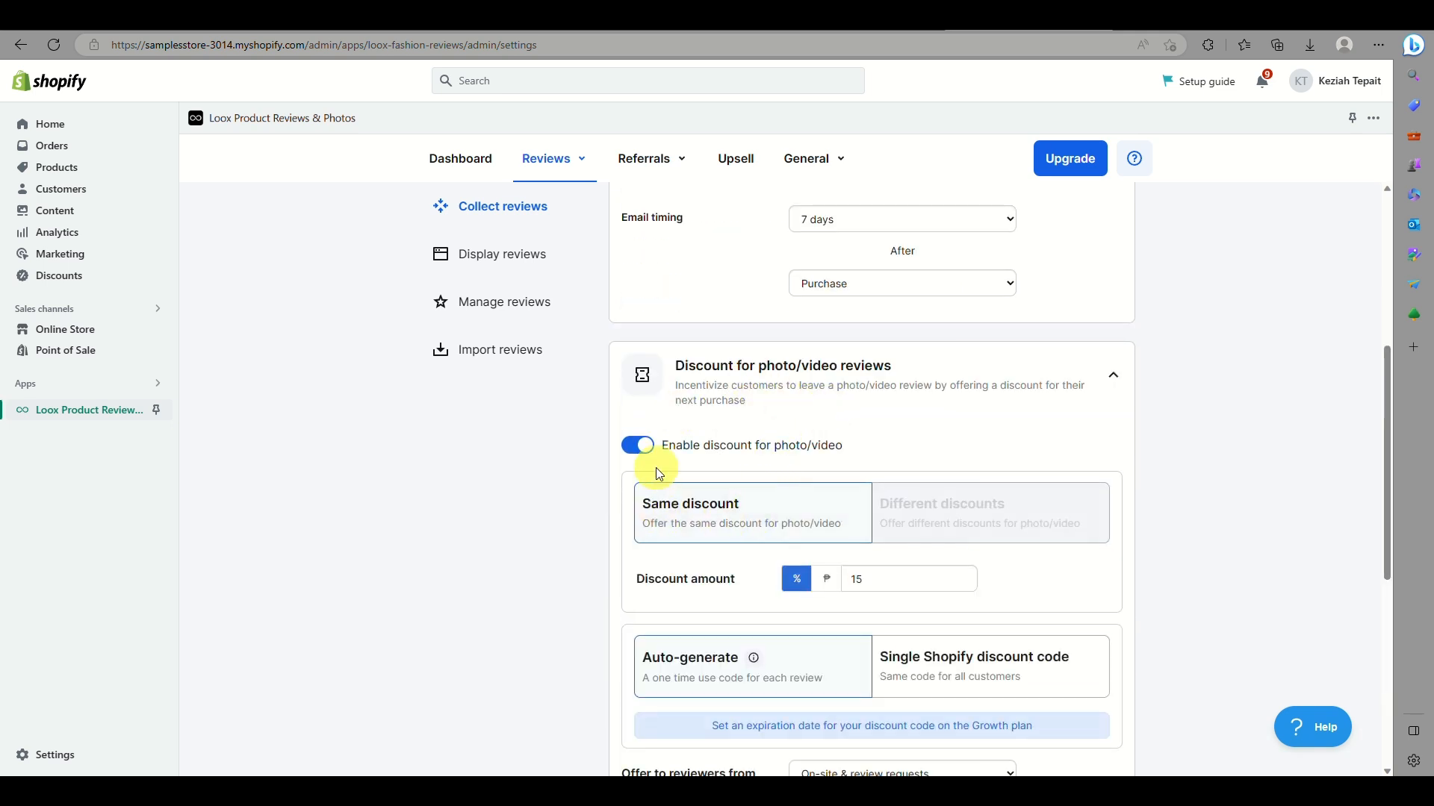
pyautogui.scroll(-1, 732, 527)
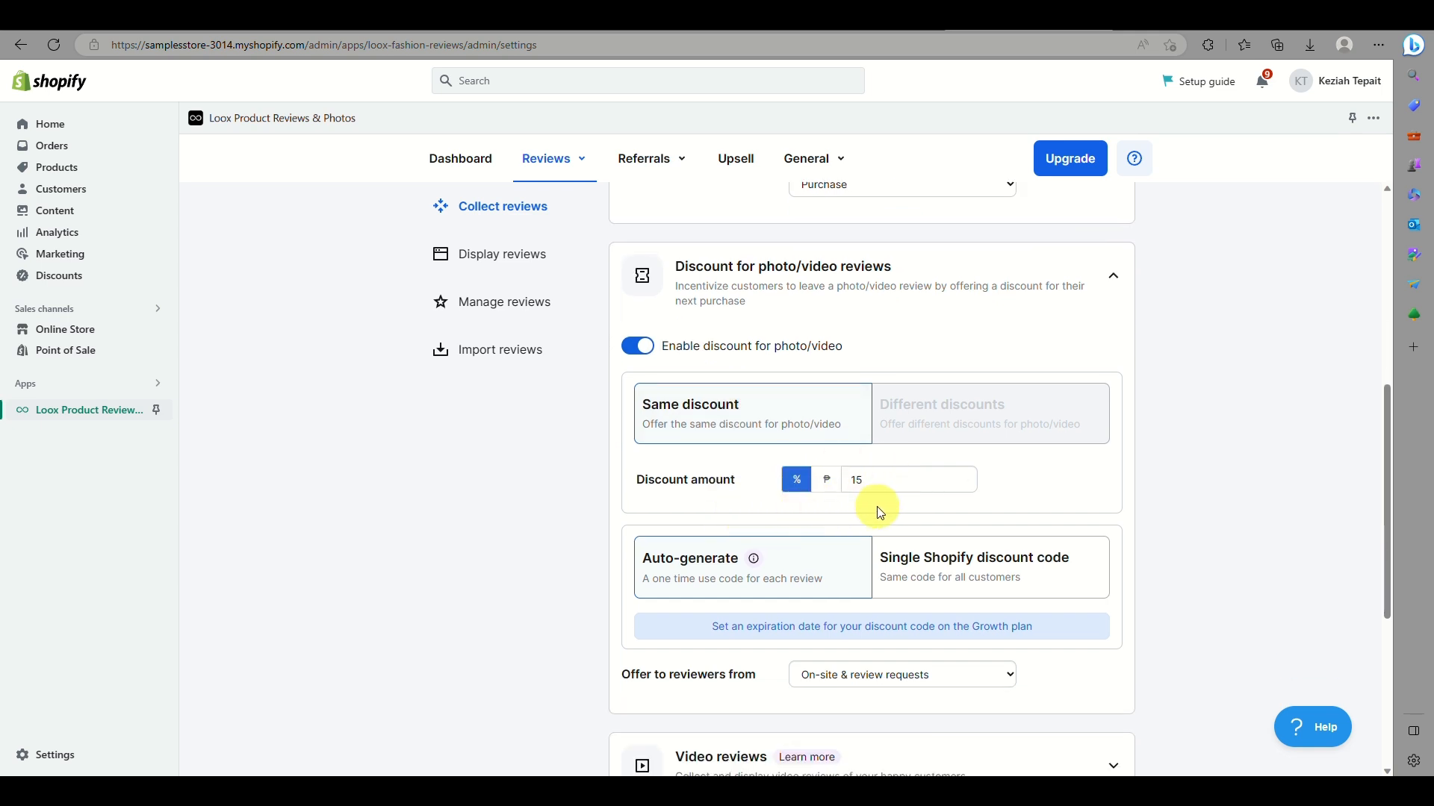
pyautogui.scroll(-1, 866, 573)
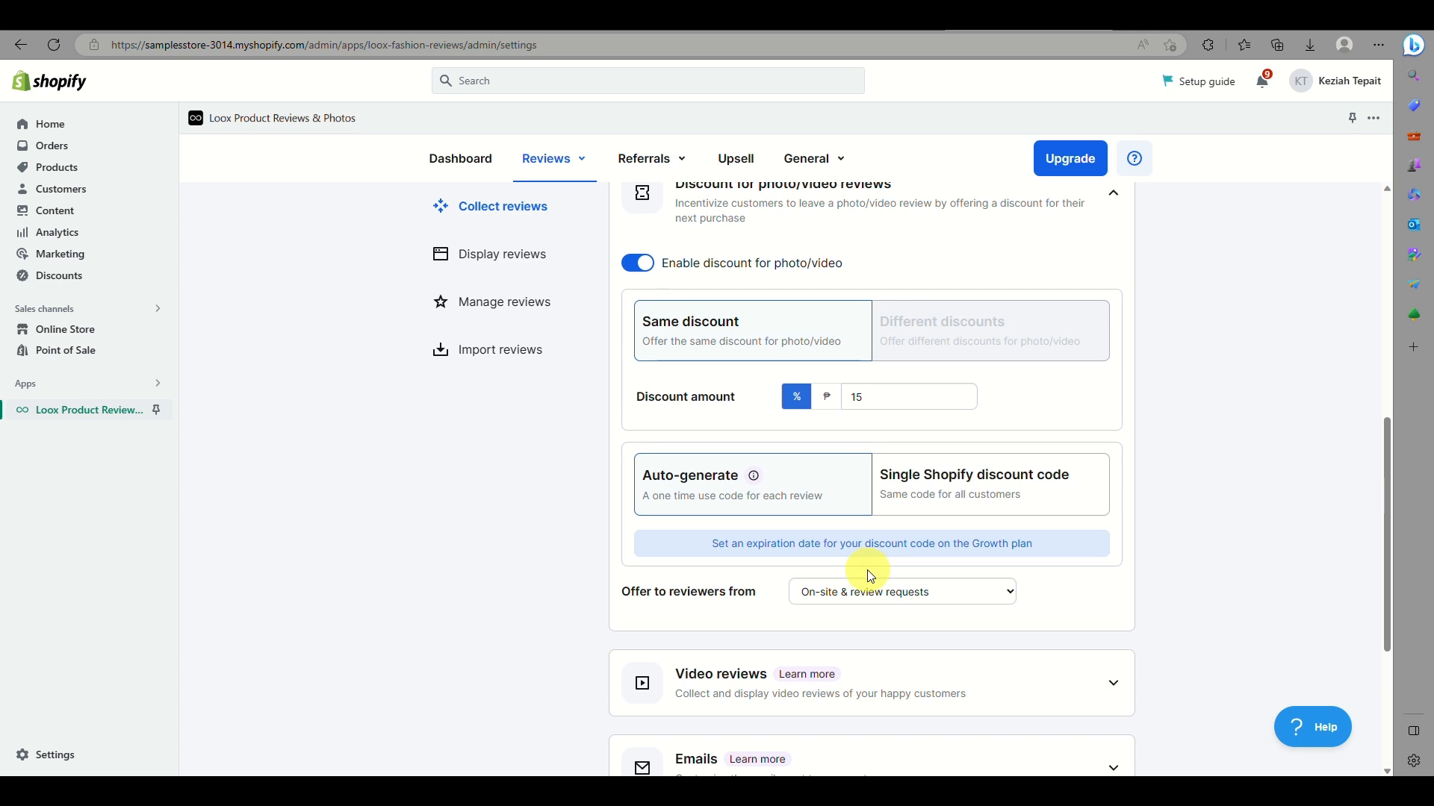
pyautogui.scroll(-1, 891, 584)
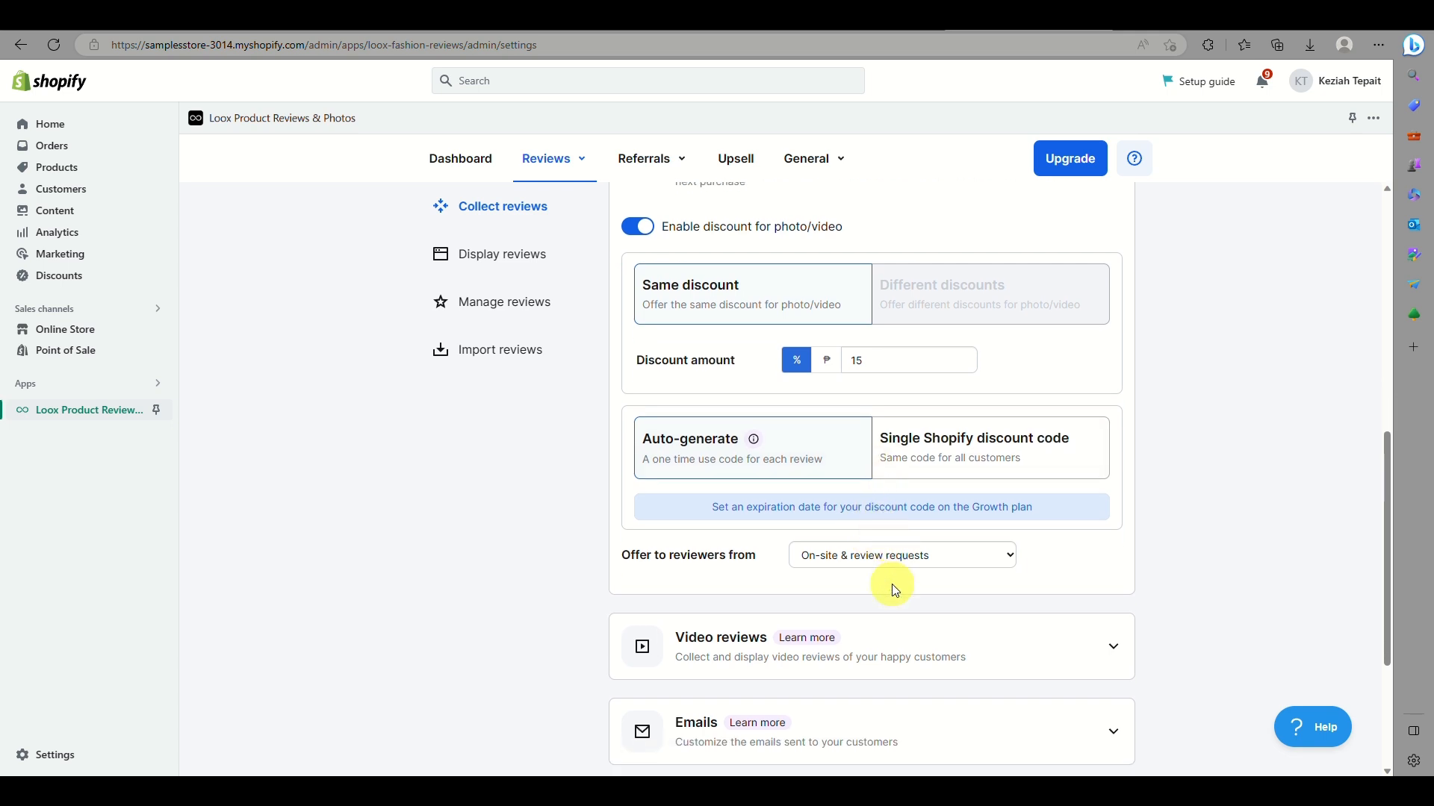
pyautogui.click(909, 551)
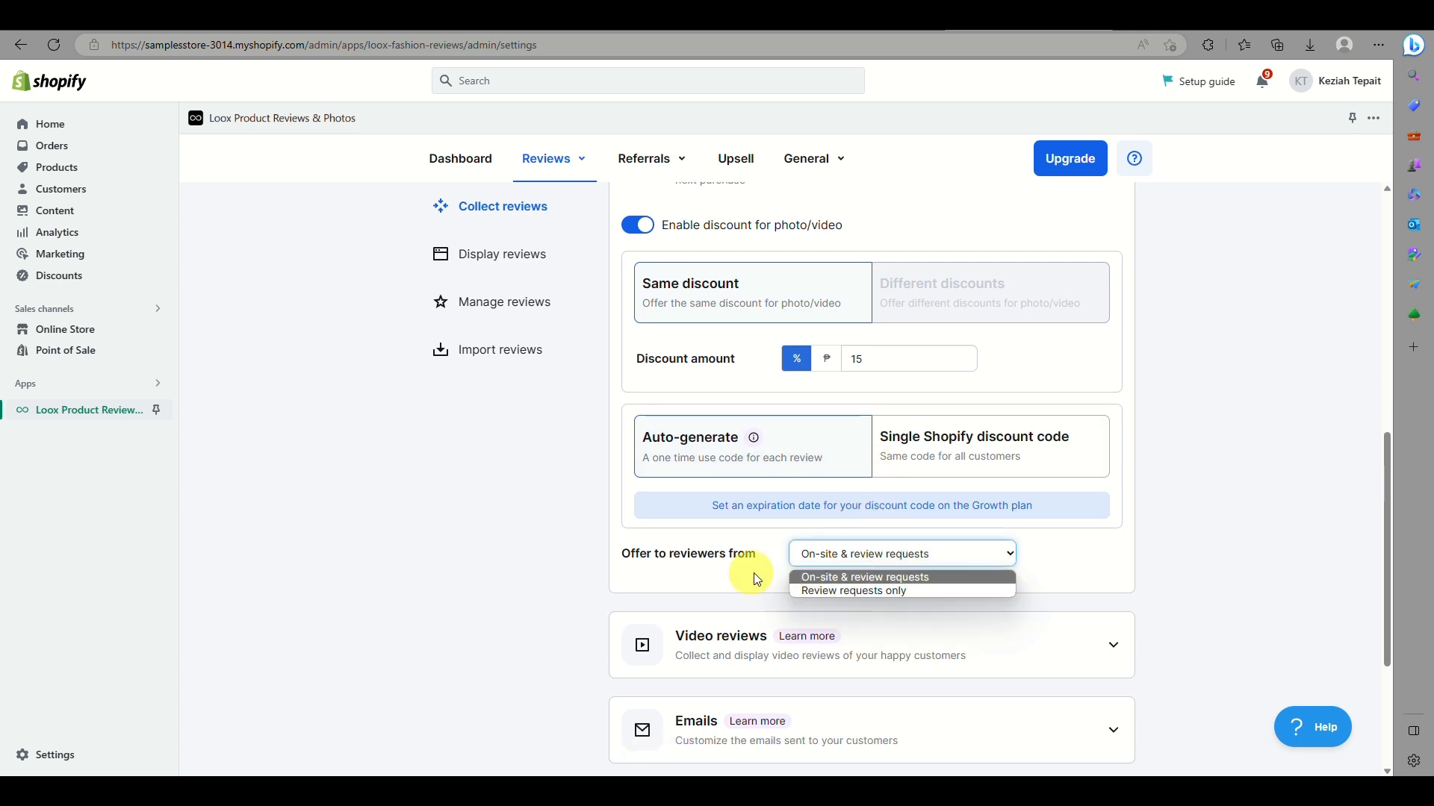
pyautogui.click(728, 578)
# Step: Examine the Video reviews section and the list of customizable customer emails
pyautogui.scroll(-3, 728, 578)
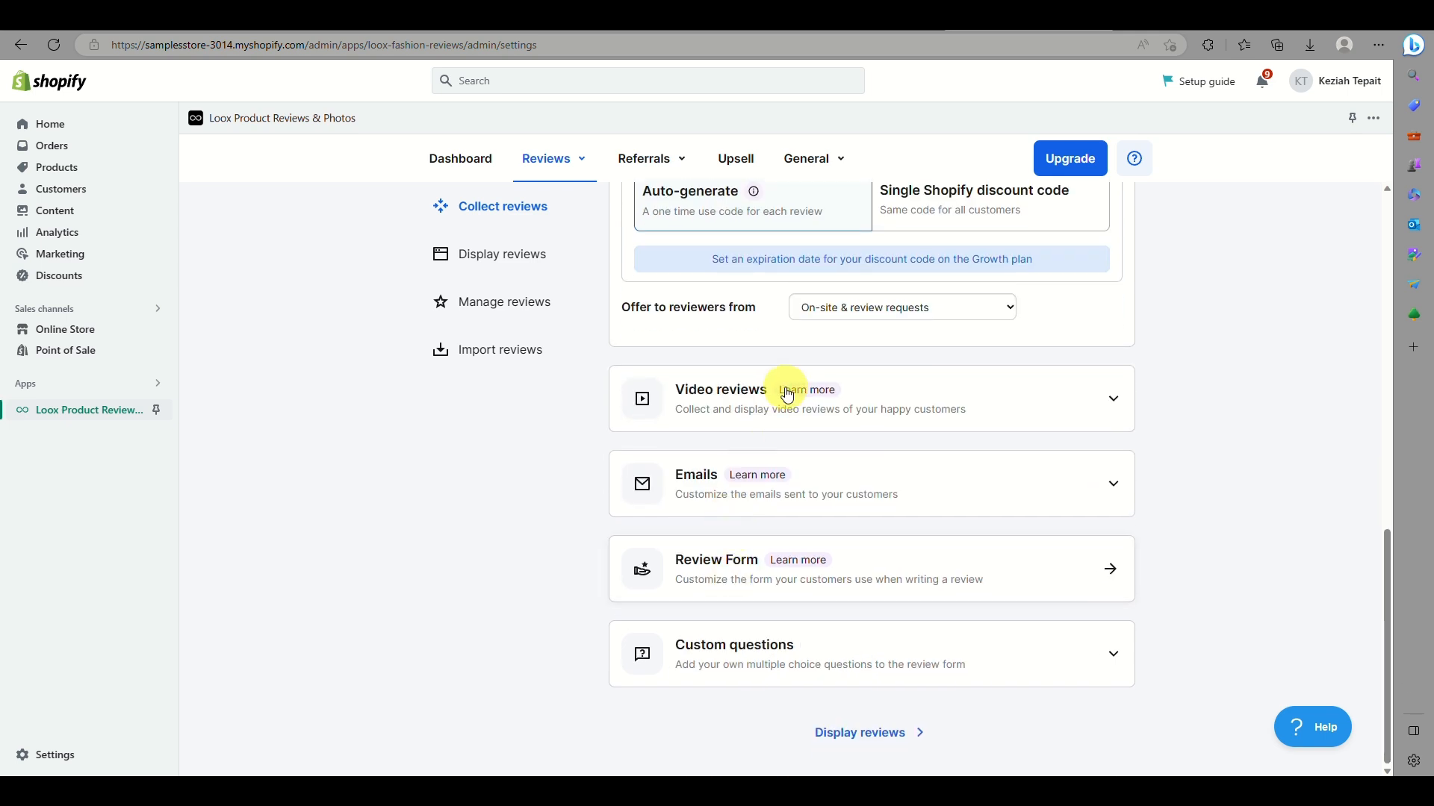
pyautogui.click(810, 424)
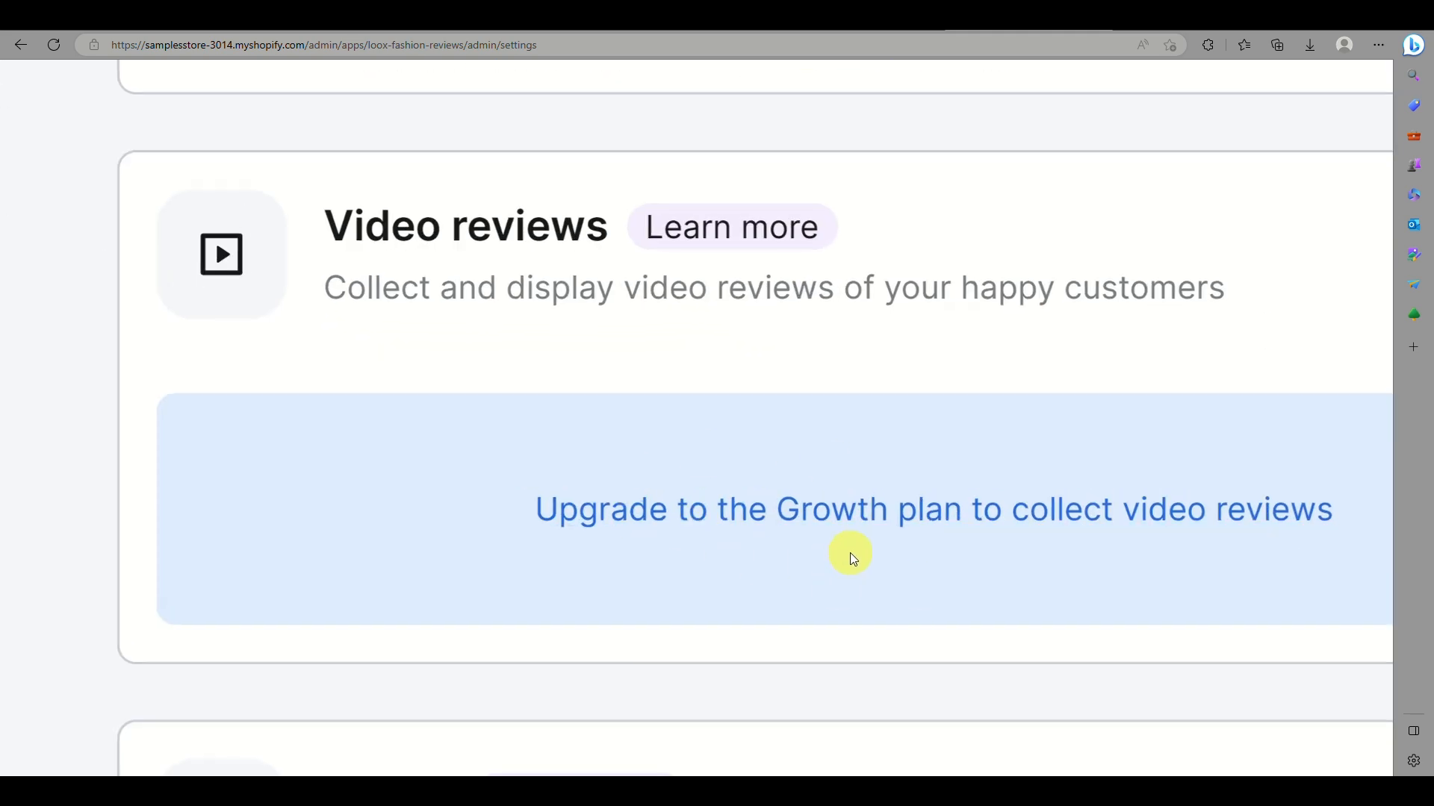
pyautogui.click(819, 576)
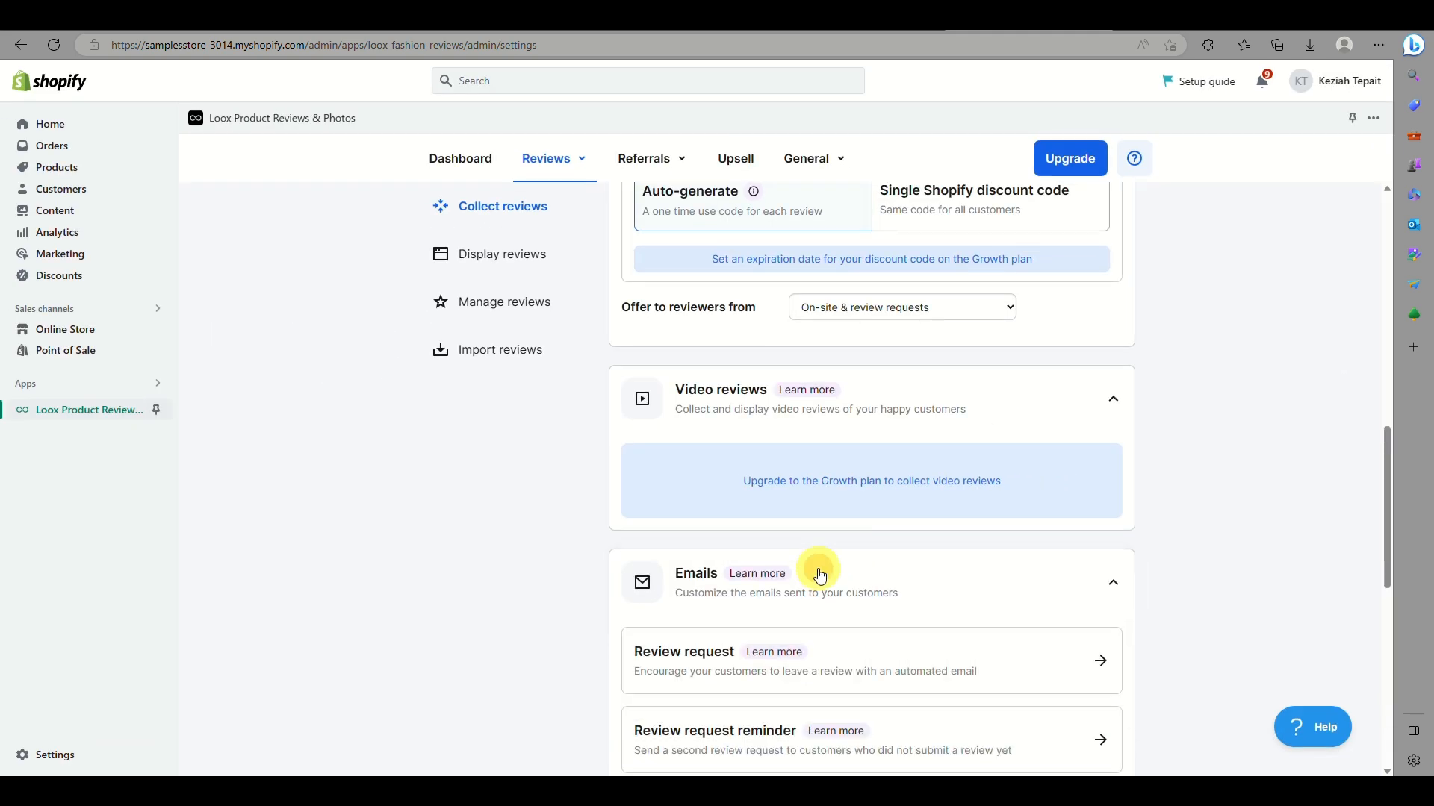
pyautogui.scroll(-4, 816, 571)
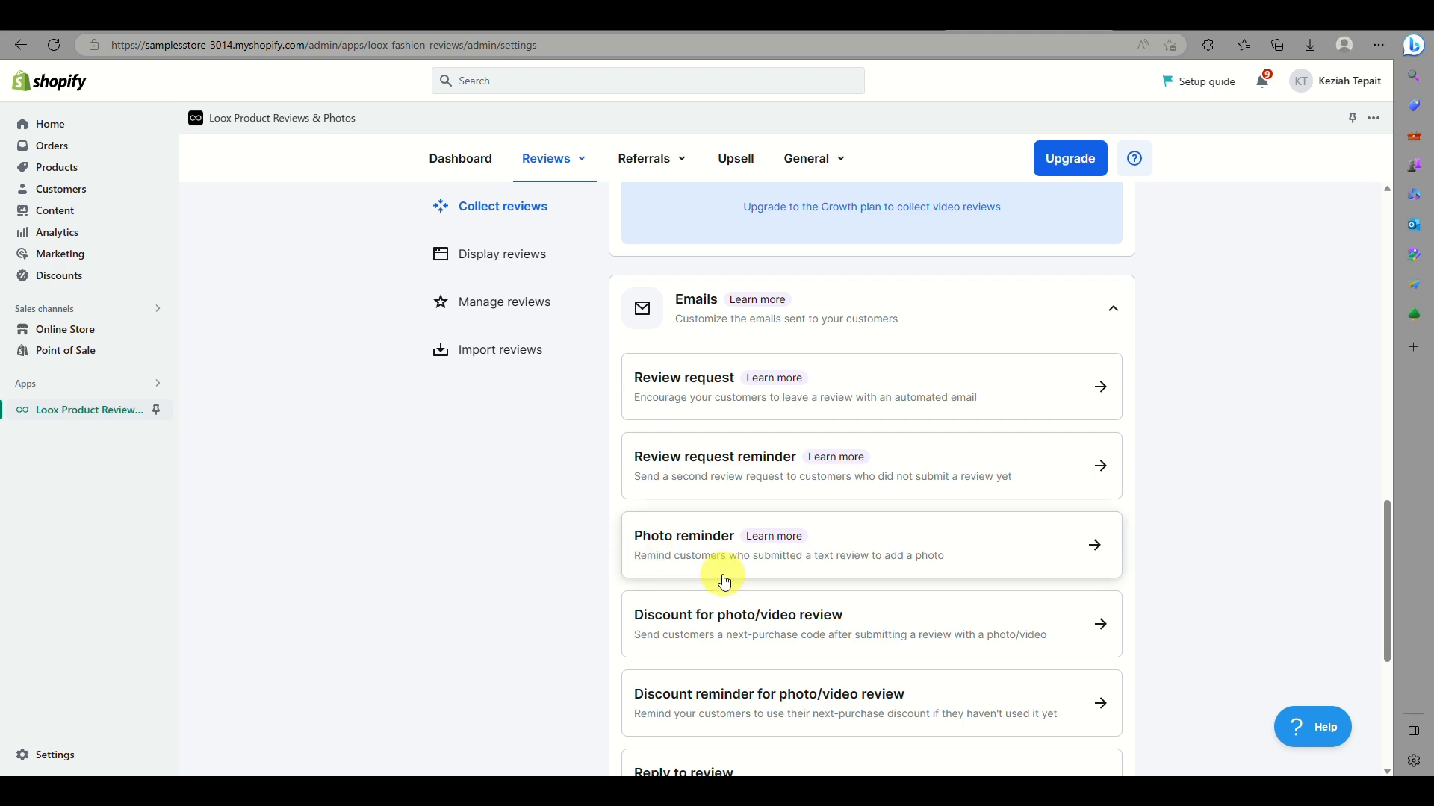
pyautogui.scroll(-2, 747, 559)
pyautogui.scroll(-3, 781, 560)
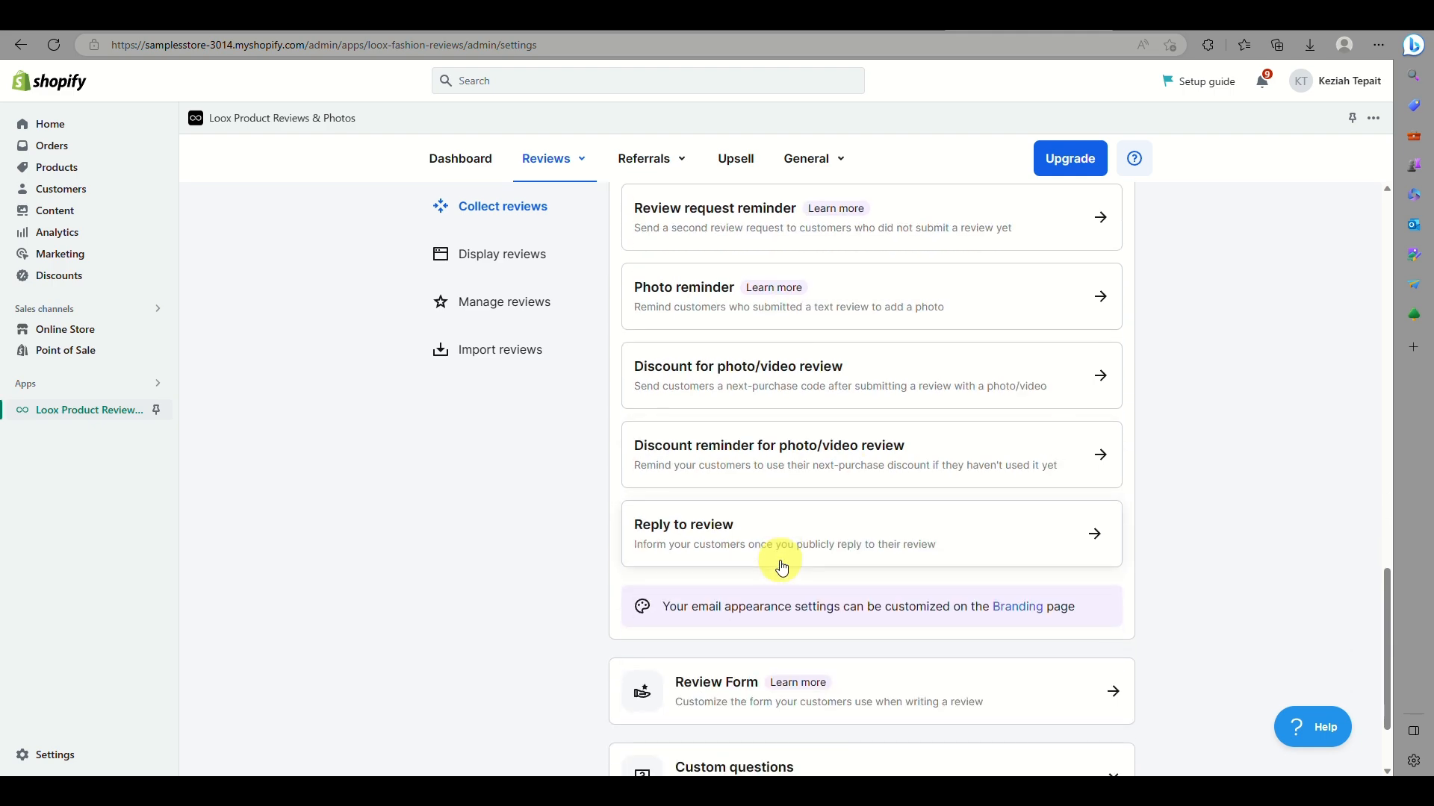
# Step: Open the Review Form settings, examine the appearance and content fields, and return to the review collection settings
pyautogui.click(792, 562)
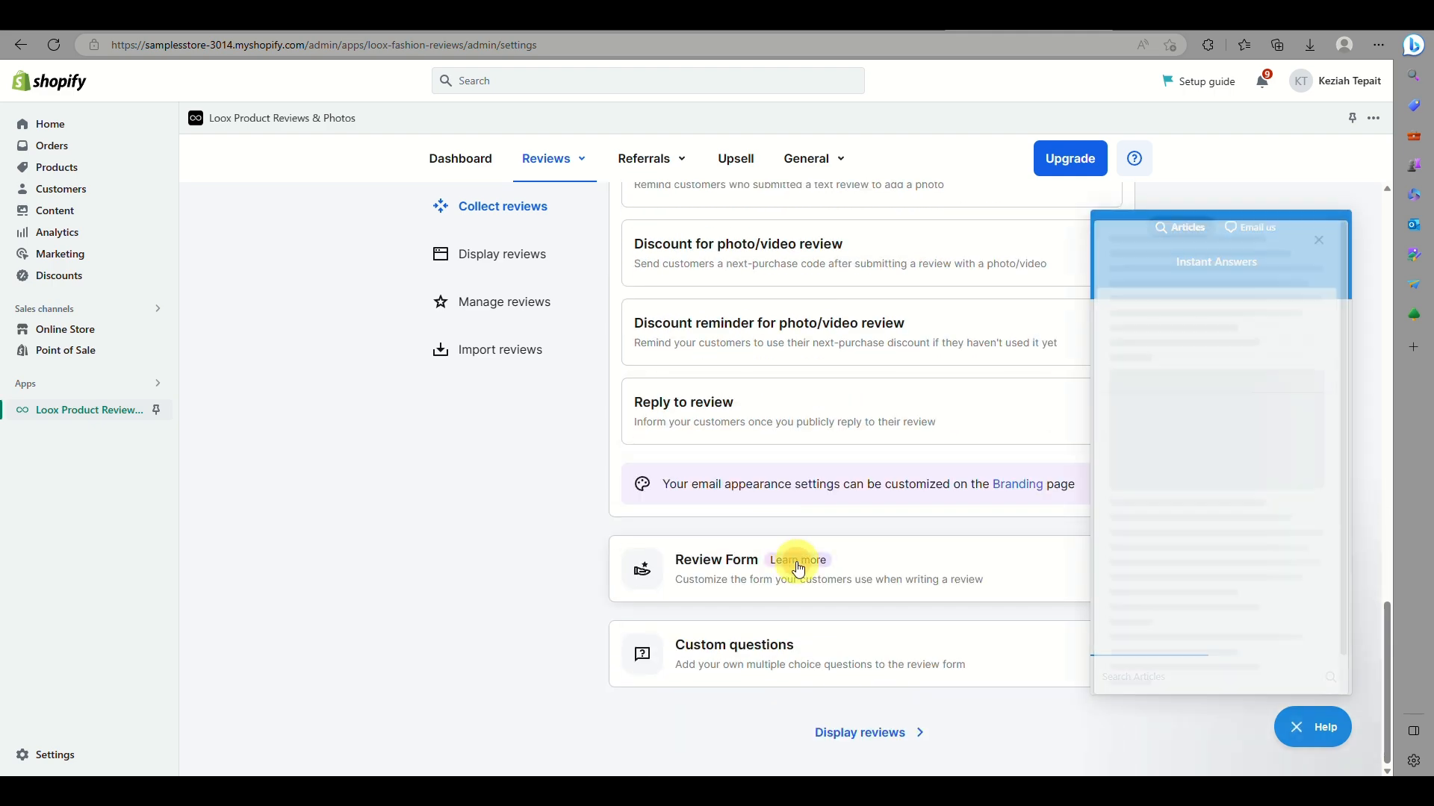
pyautogui.click(1312, 235)
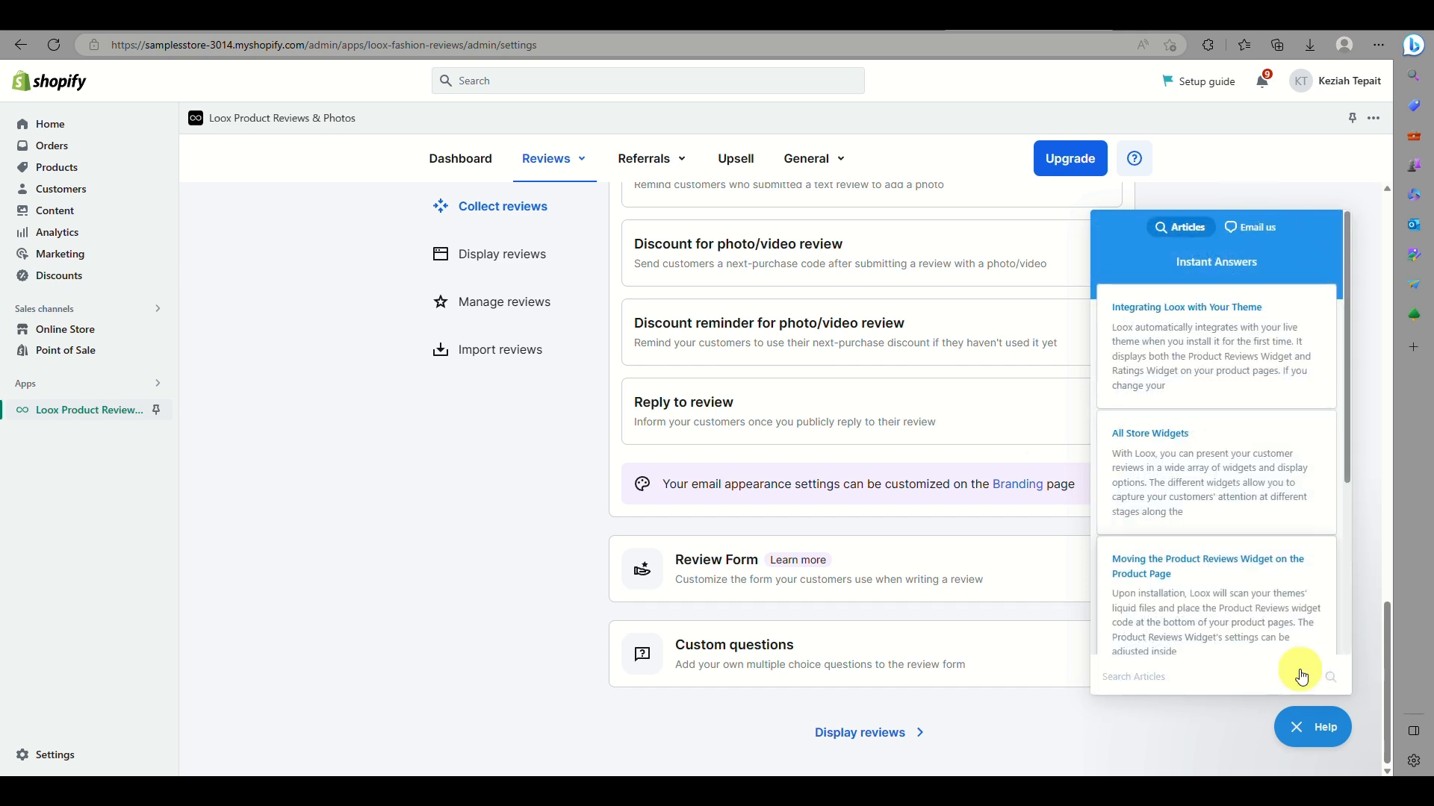
pyautogui.click(895, 567)
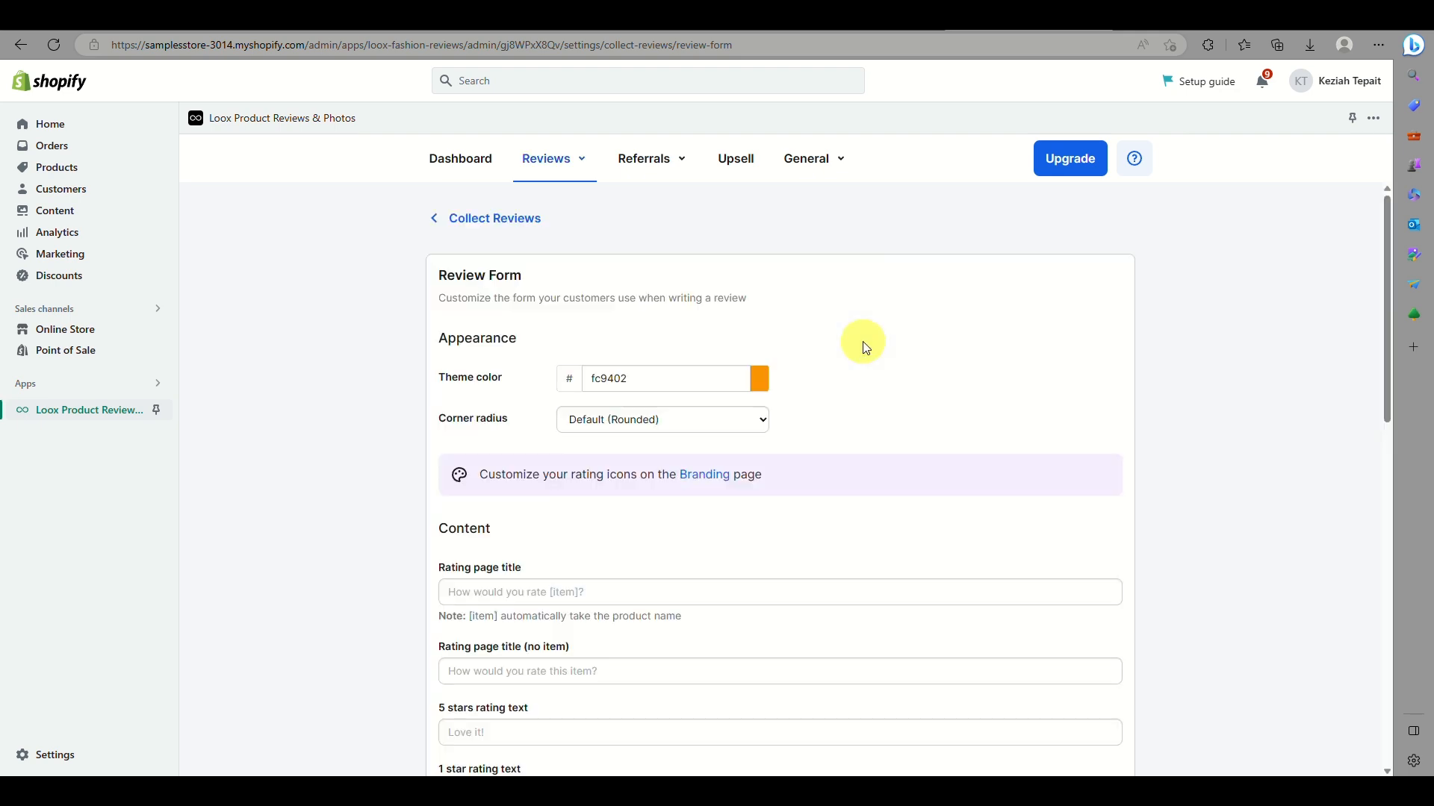
pyautogui.scroll(-5, 698, 460)
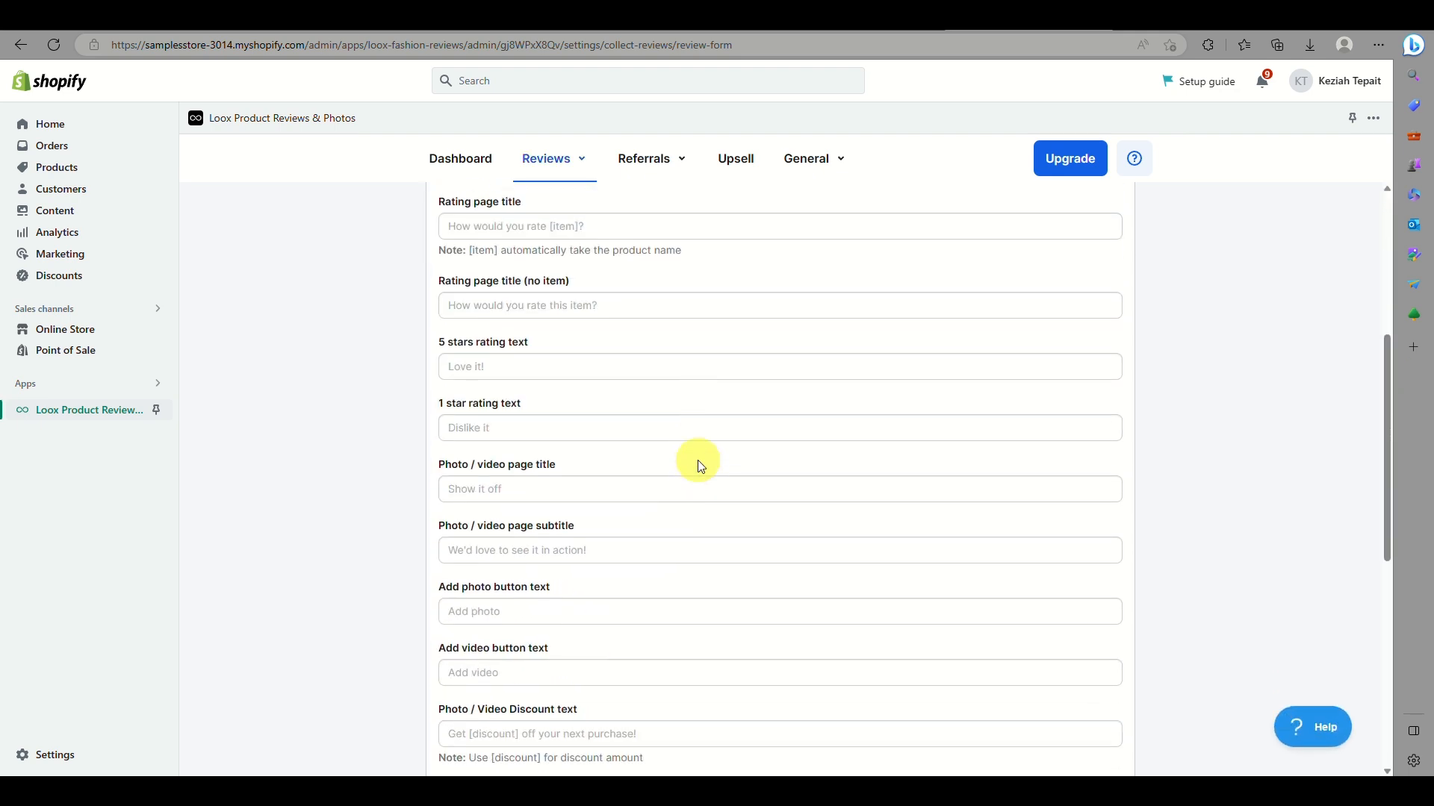
pyautogui.scroll(-7, 697, 460)
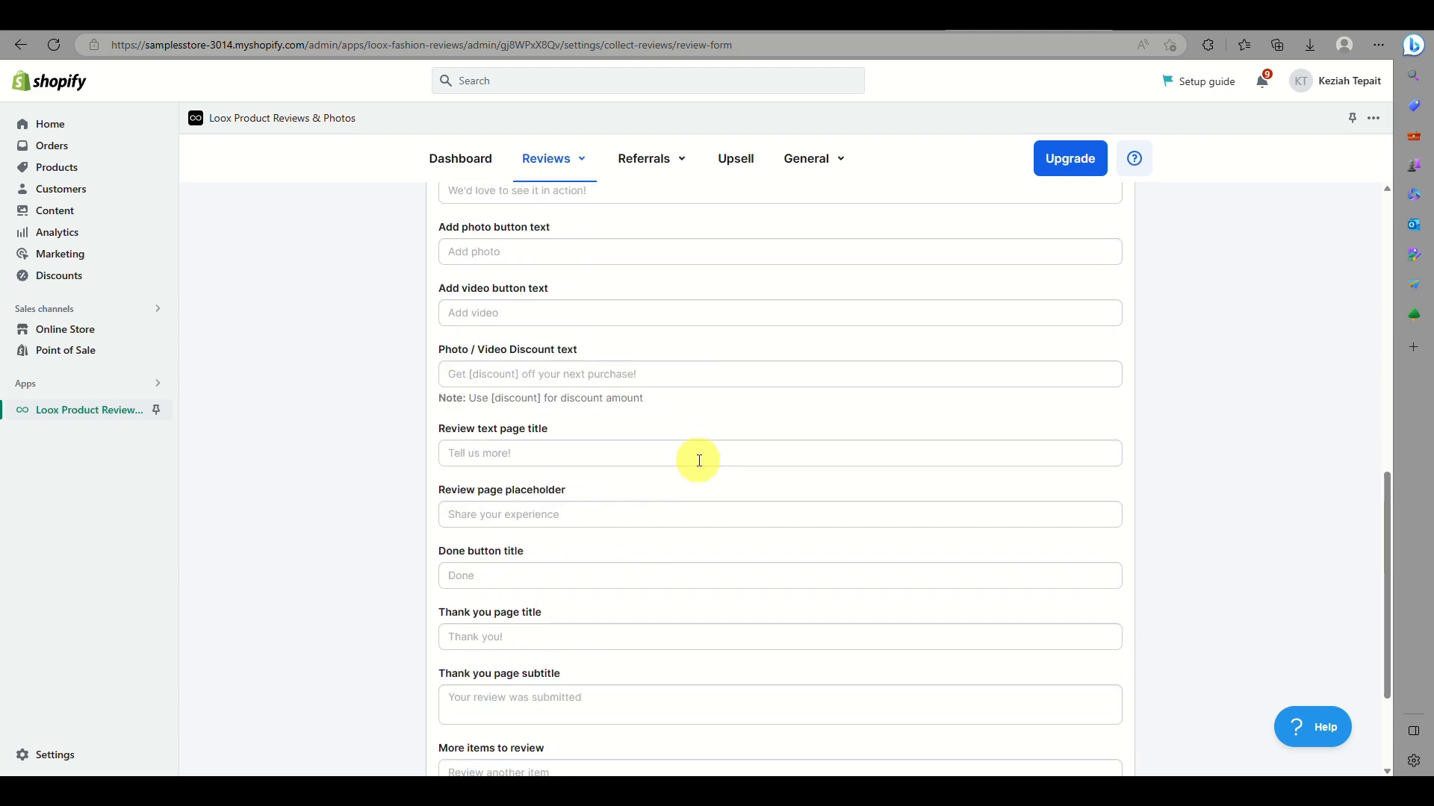
pyautogui.click(22, 39)
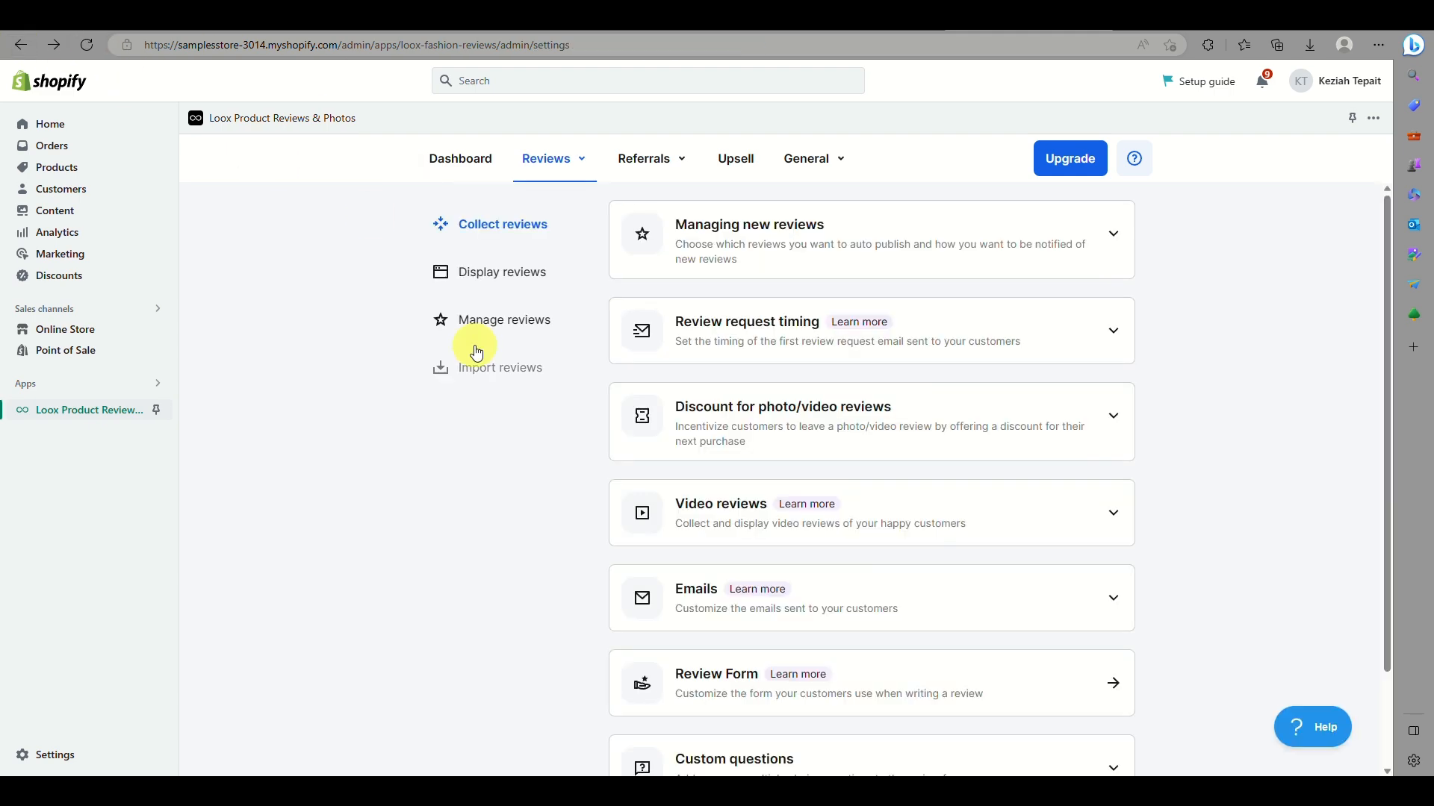
# Step: Expand the Custom questions section and read how multiple-choice questions are added to the review form
pyautogui.scroll(-2, 651, 537)
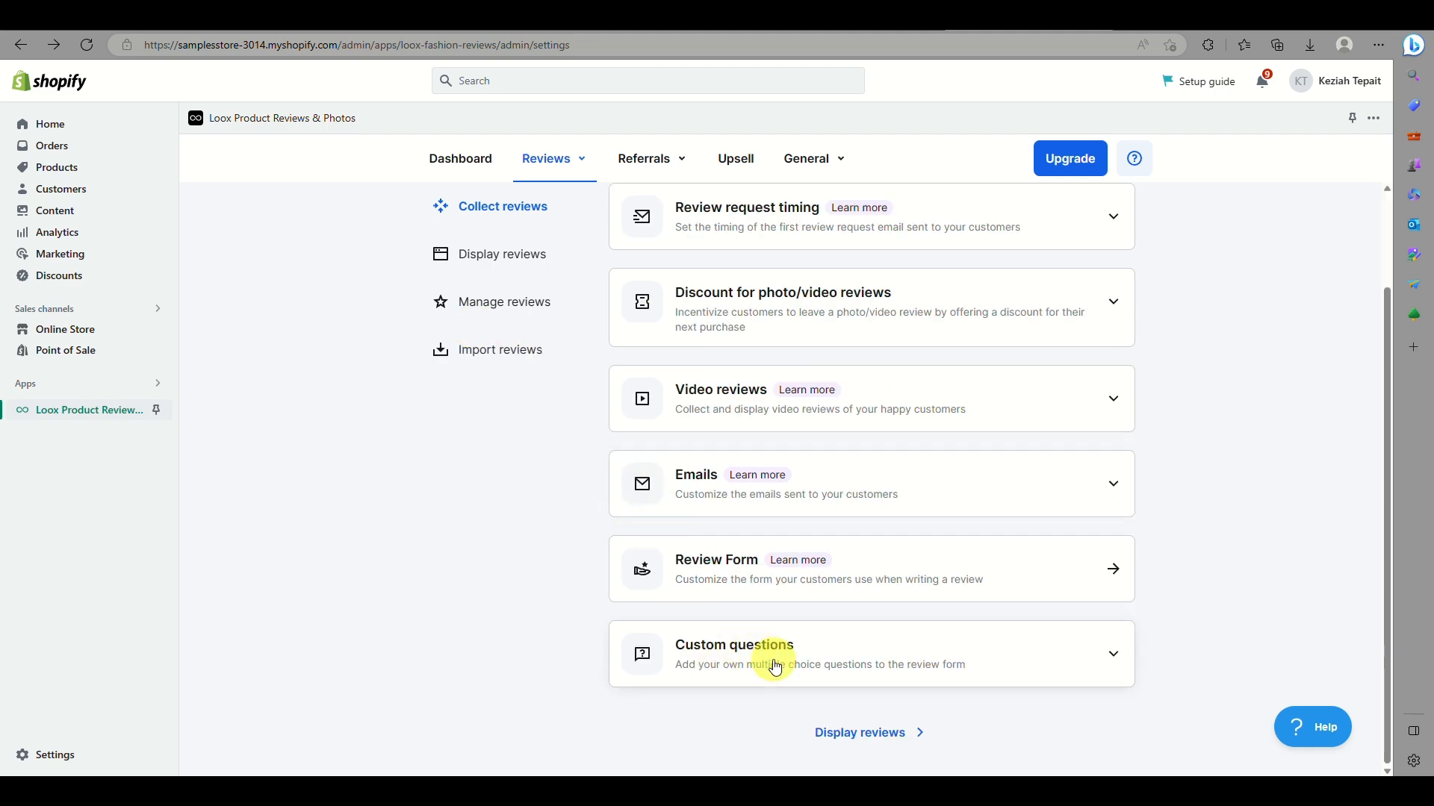
pyautogui.click(1108, 661)
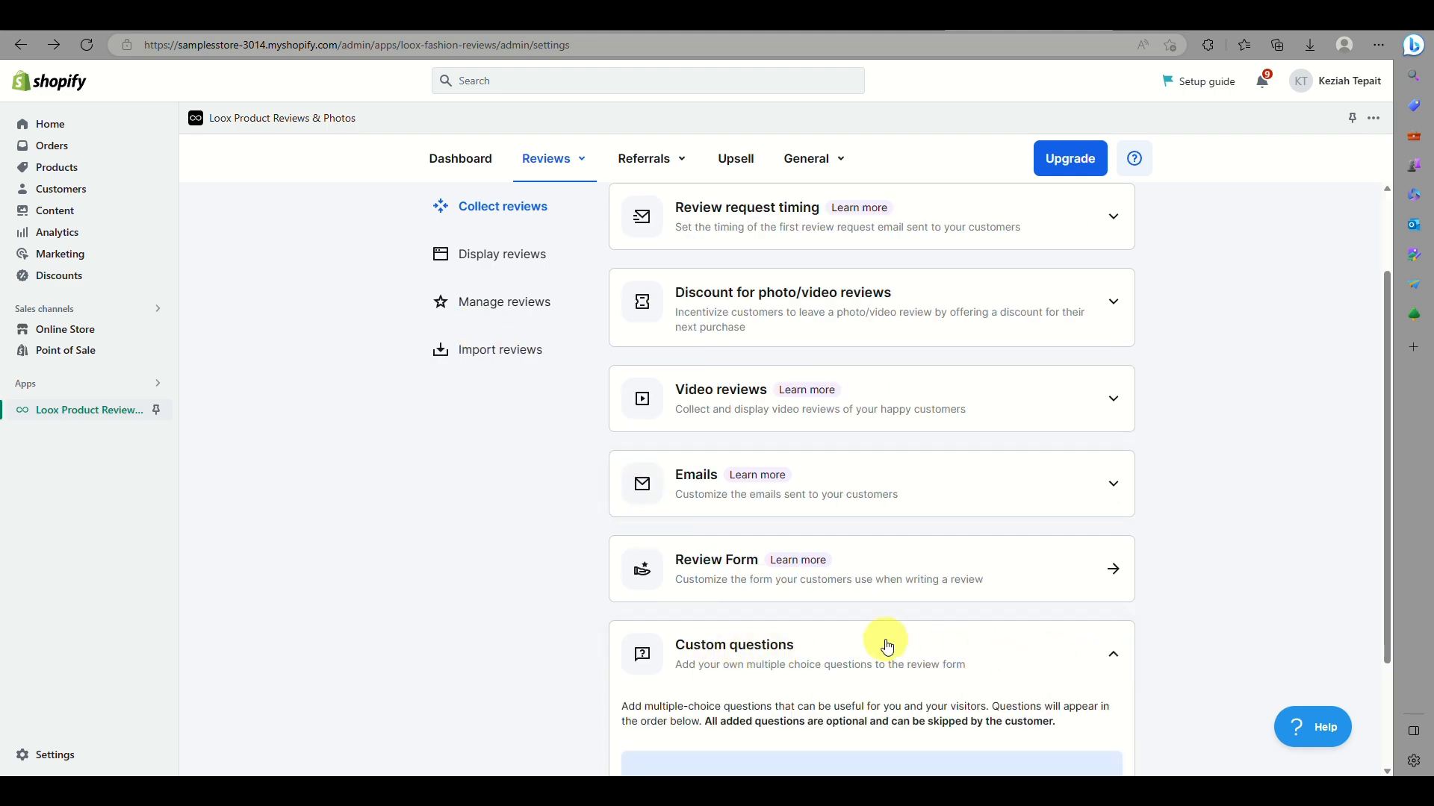
pyautogui.scroll(-2, 886, 644)
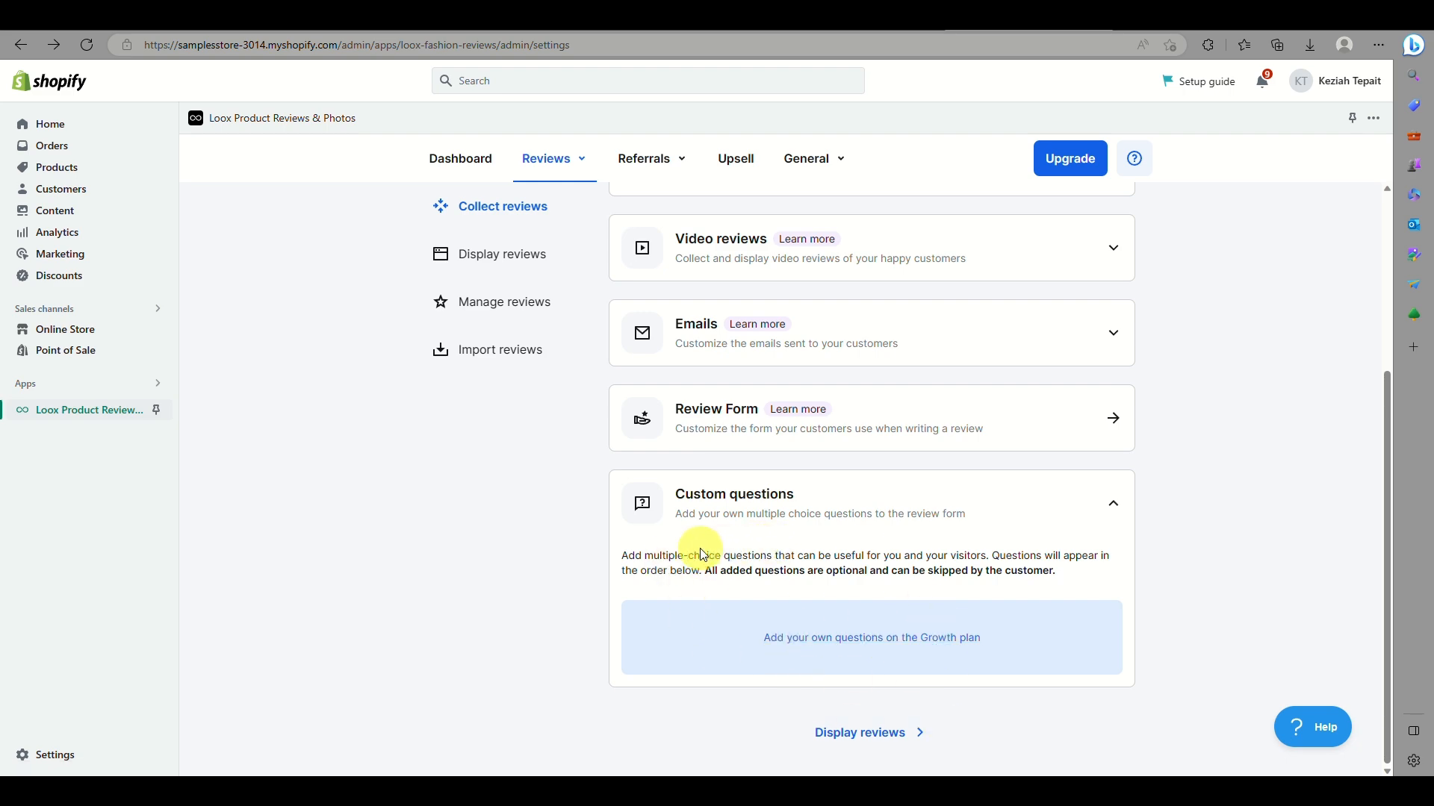
pyautogui.scroll(5, 916, 648)
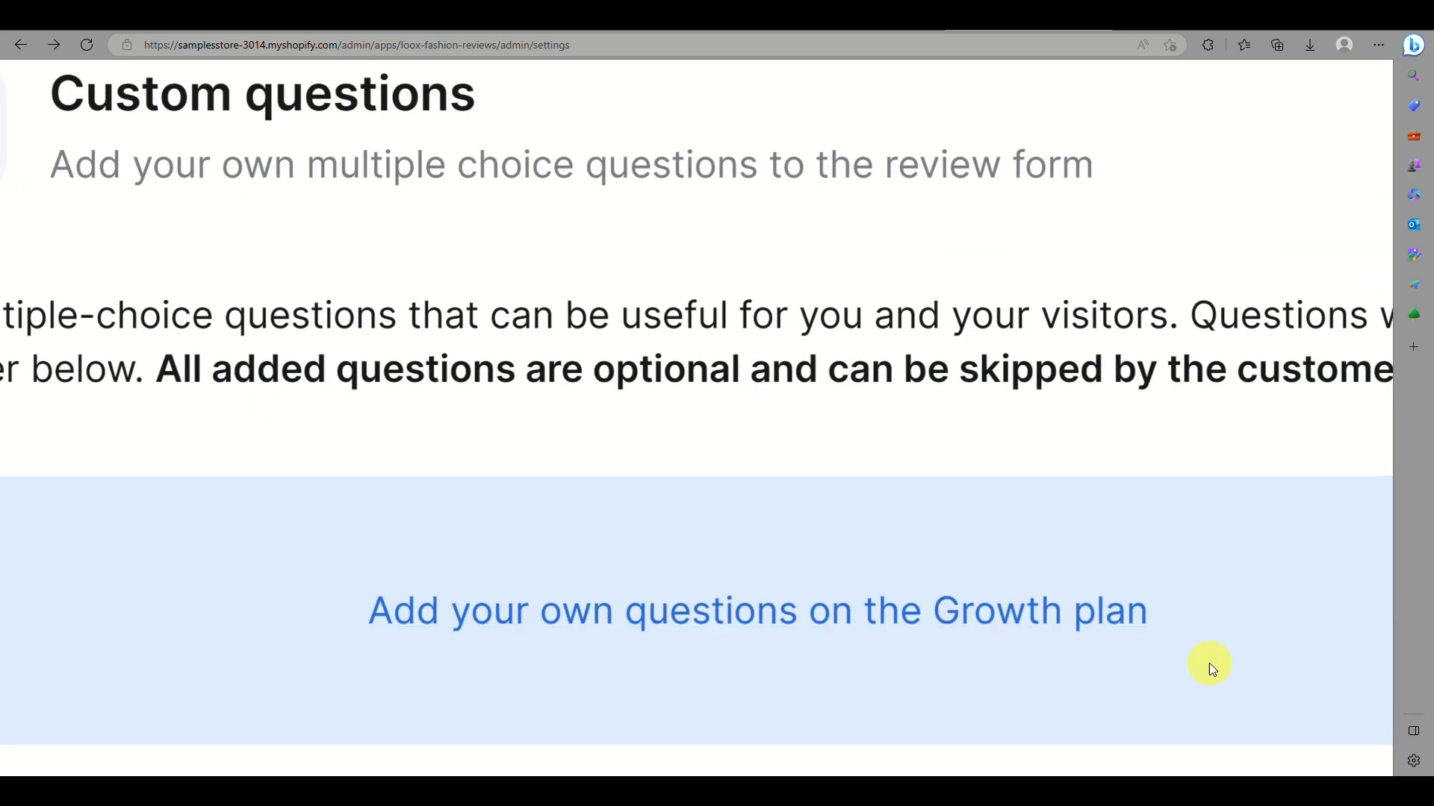
pyautogui.scroll(-5, 866, 588)
pyautogui.scroll(-2, 868, 593)
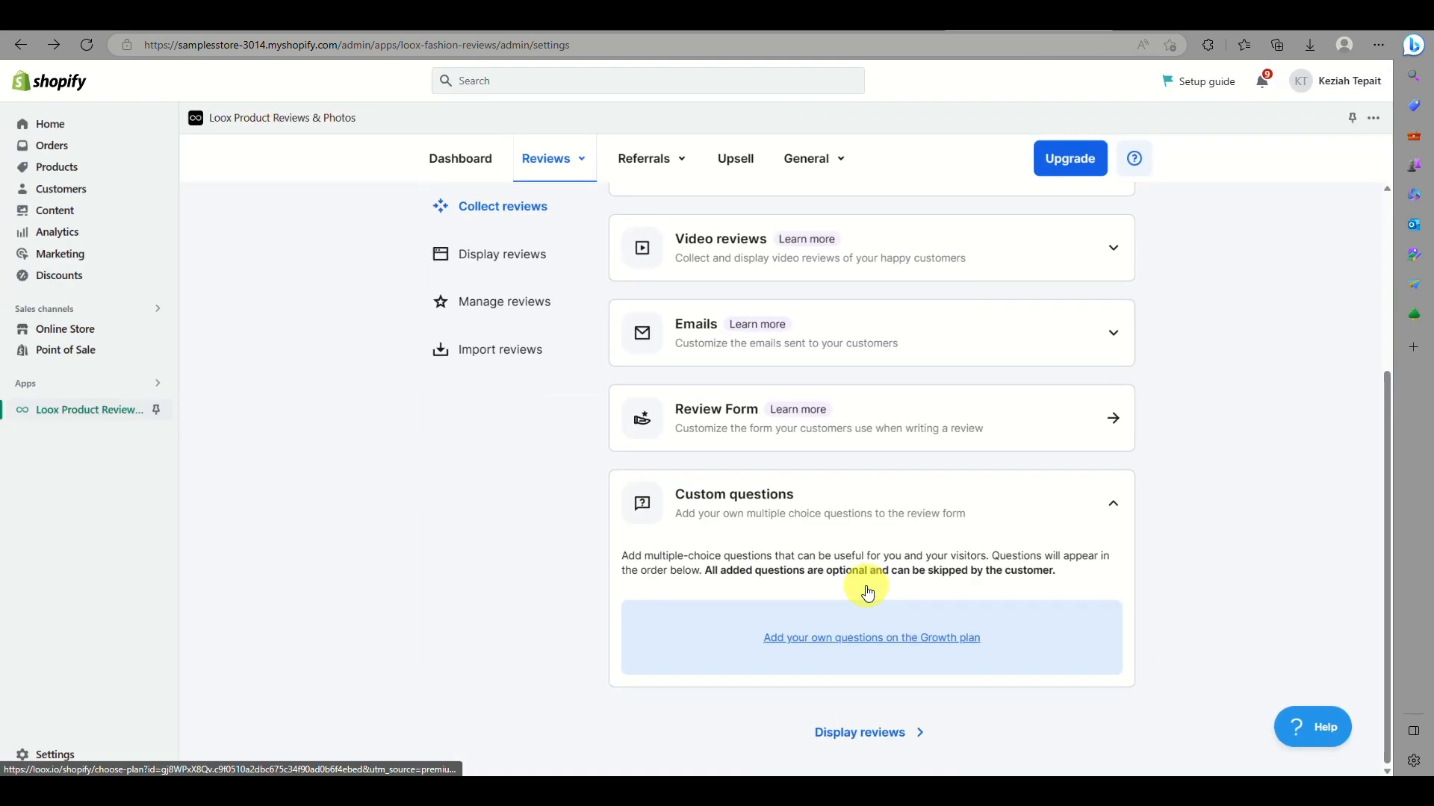
# Step: Open the Product Reviews Widget in the review display settings and examine its layout, color, sorting and content options
pyautogui.click(844, 730)
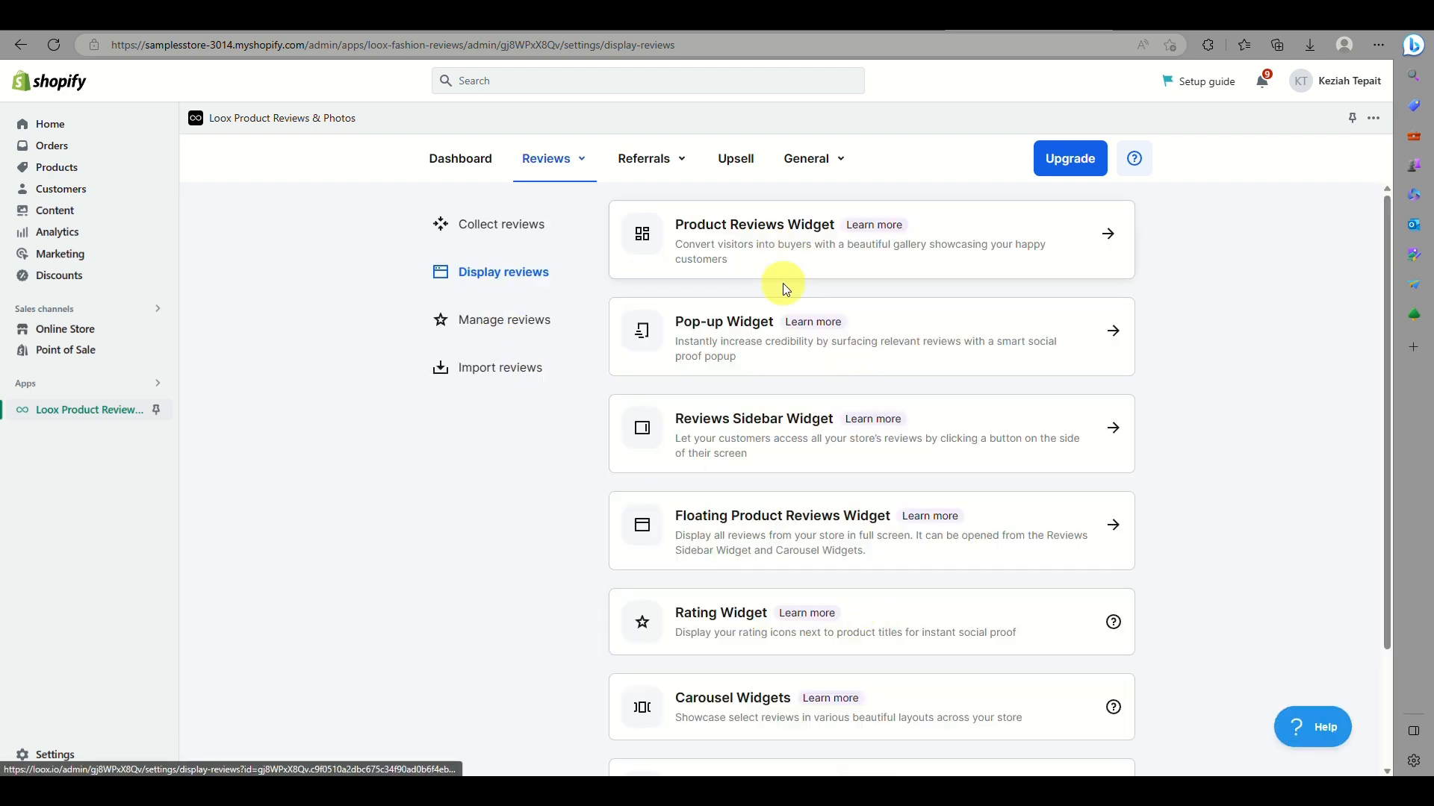
pyautogui.scroll(-1, 780, 283)
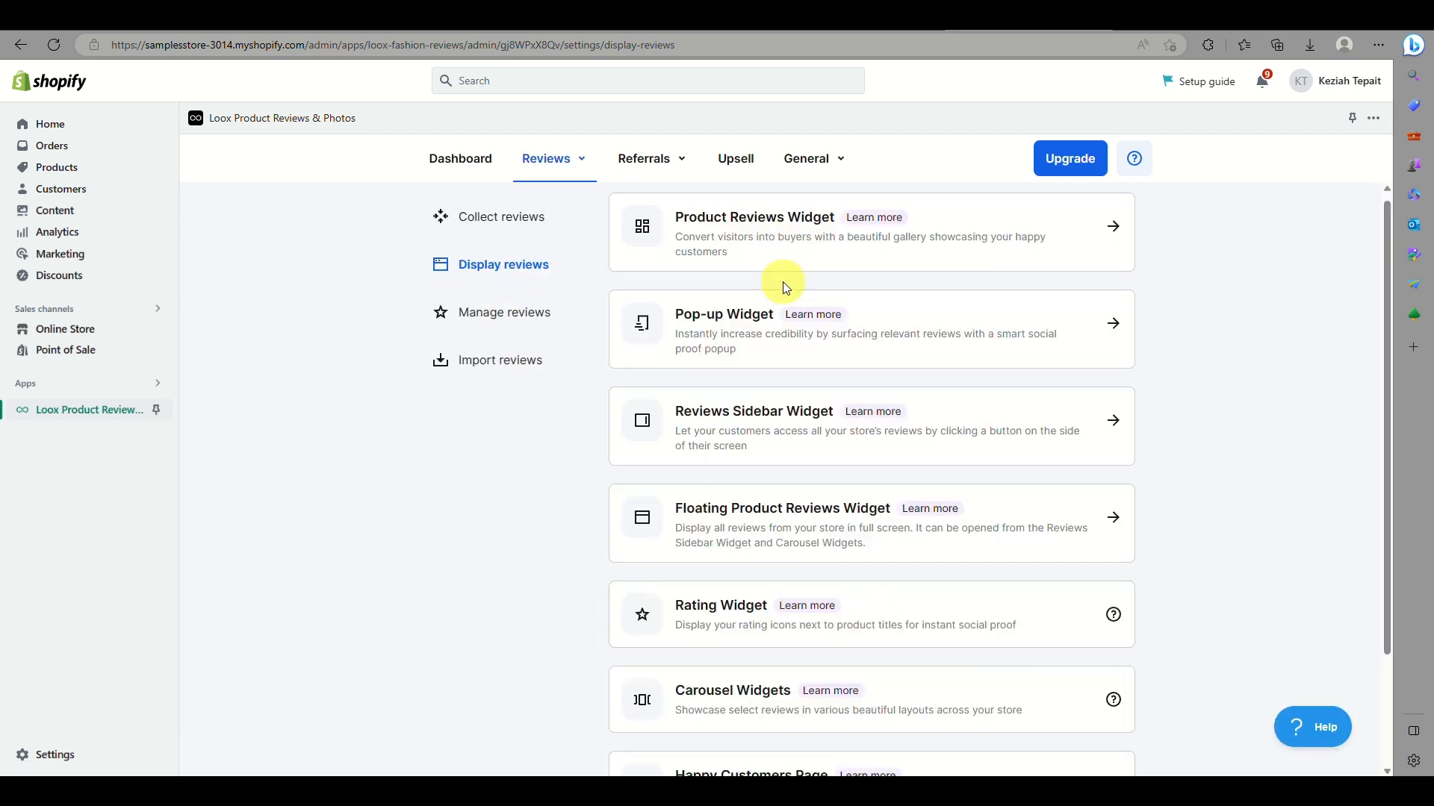
pyautogui.click(865, 236)
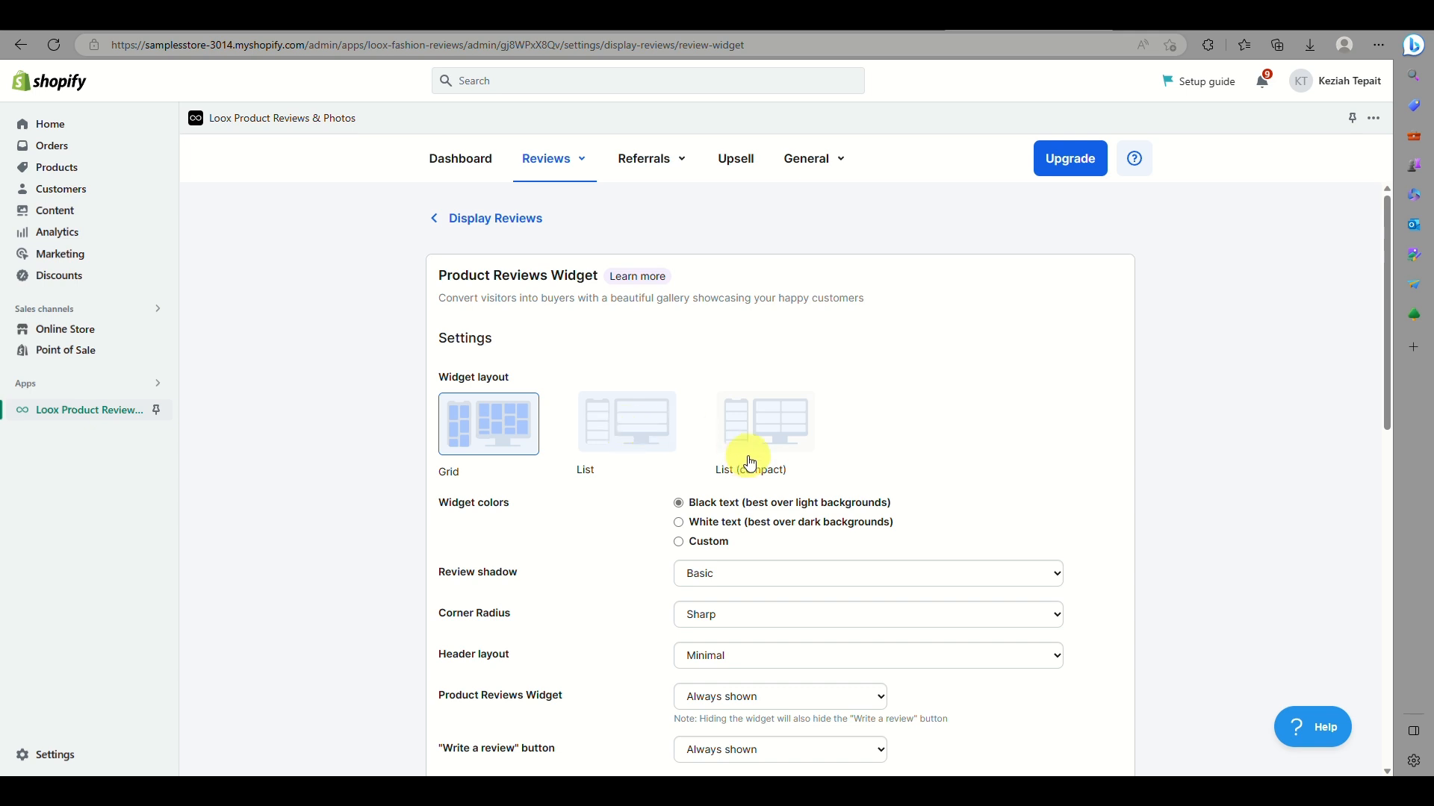
pyautogui.scroll(-5, 793, 553)
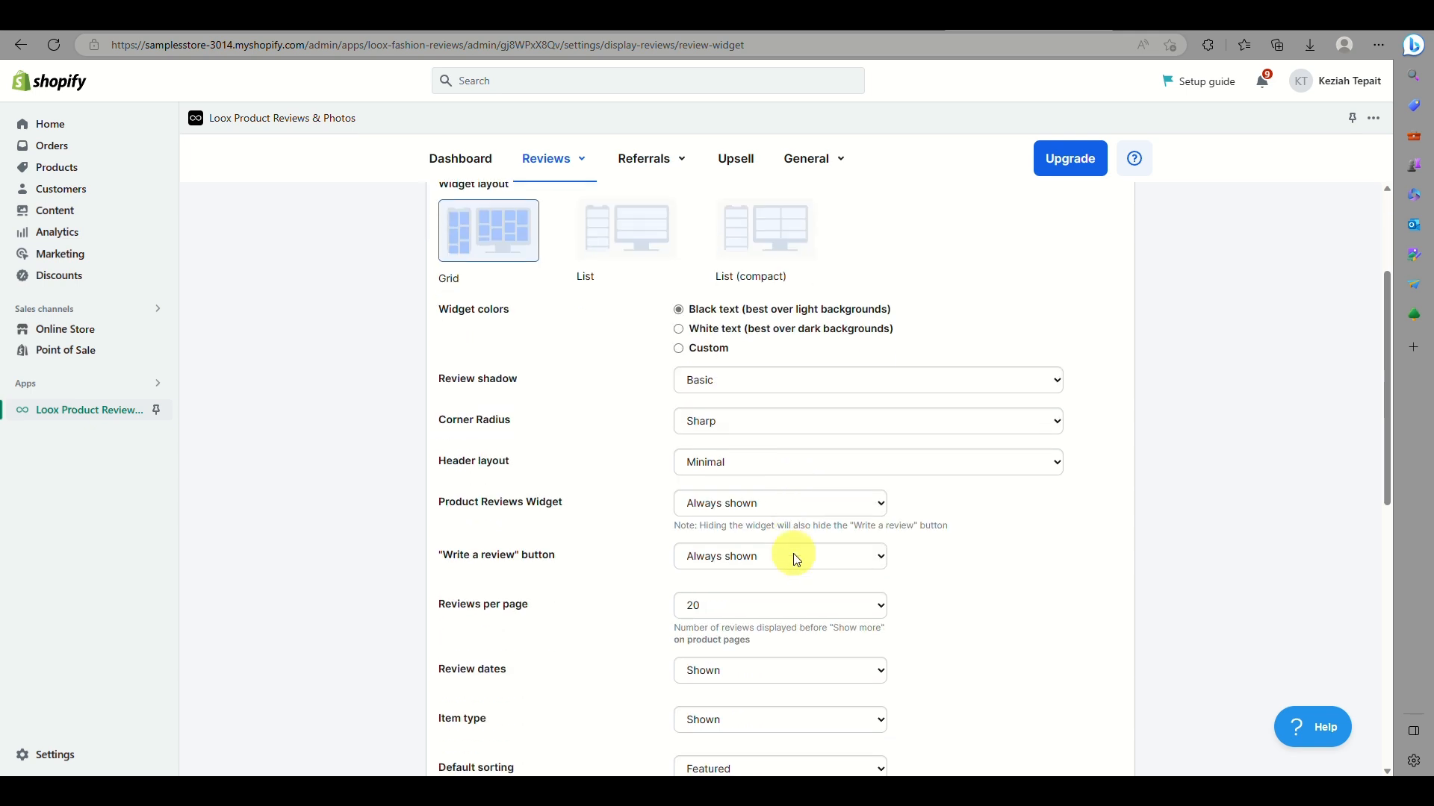
pyautogui.scroll(2, 793, 554)
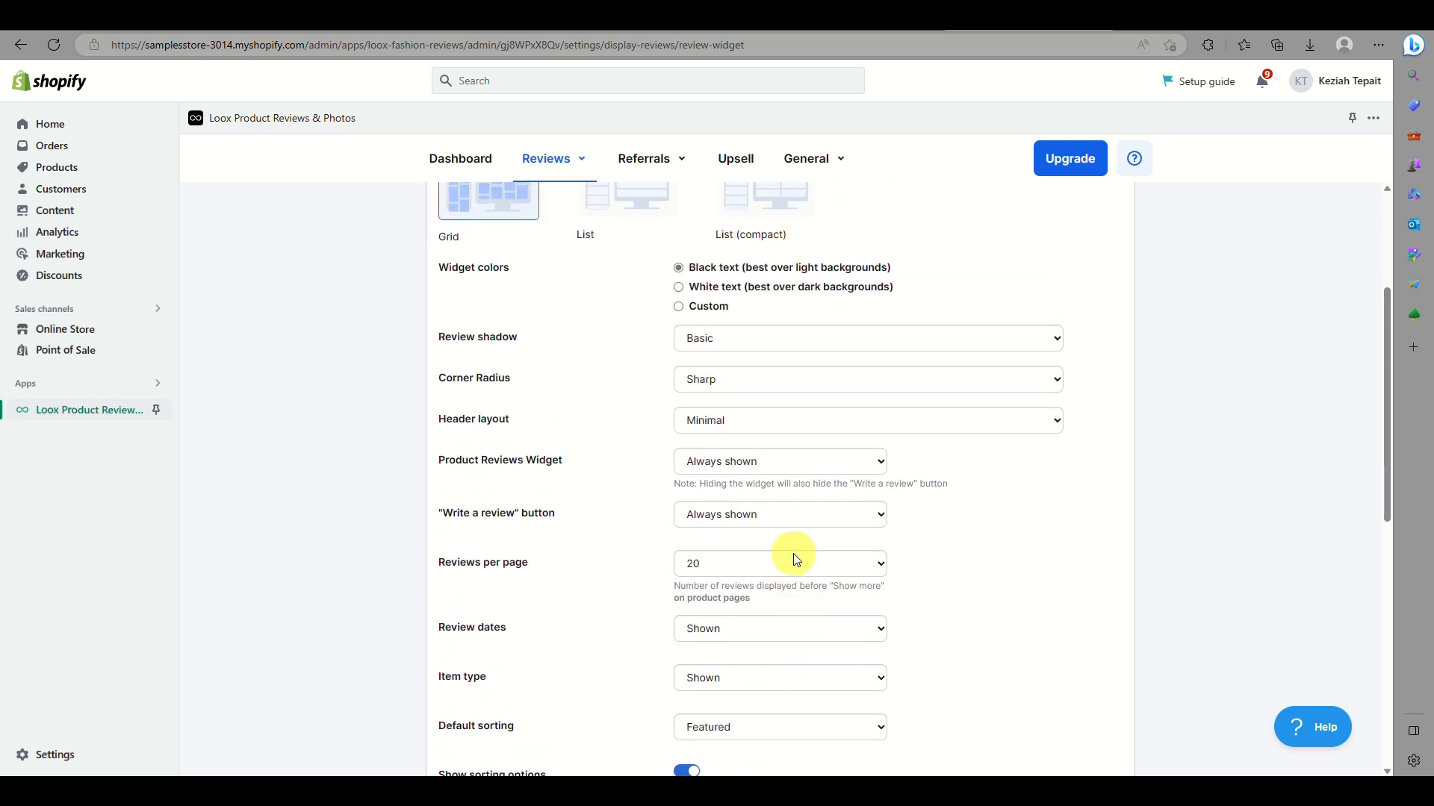
pyautogui.scroll(-1, 793, 554)
pyautogui.scroll(-7, 793, 553)
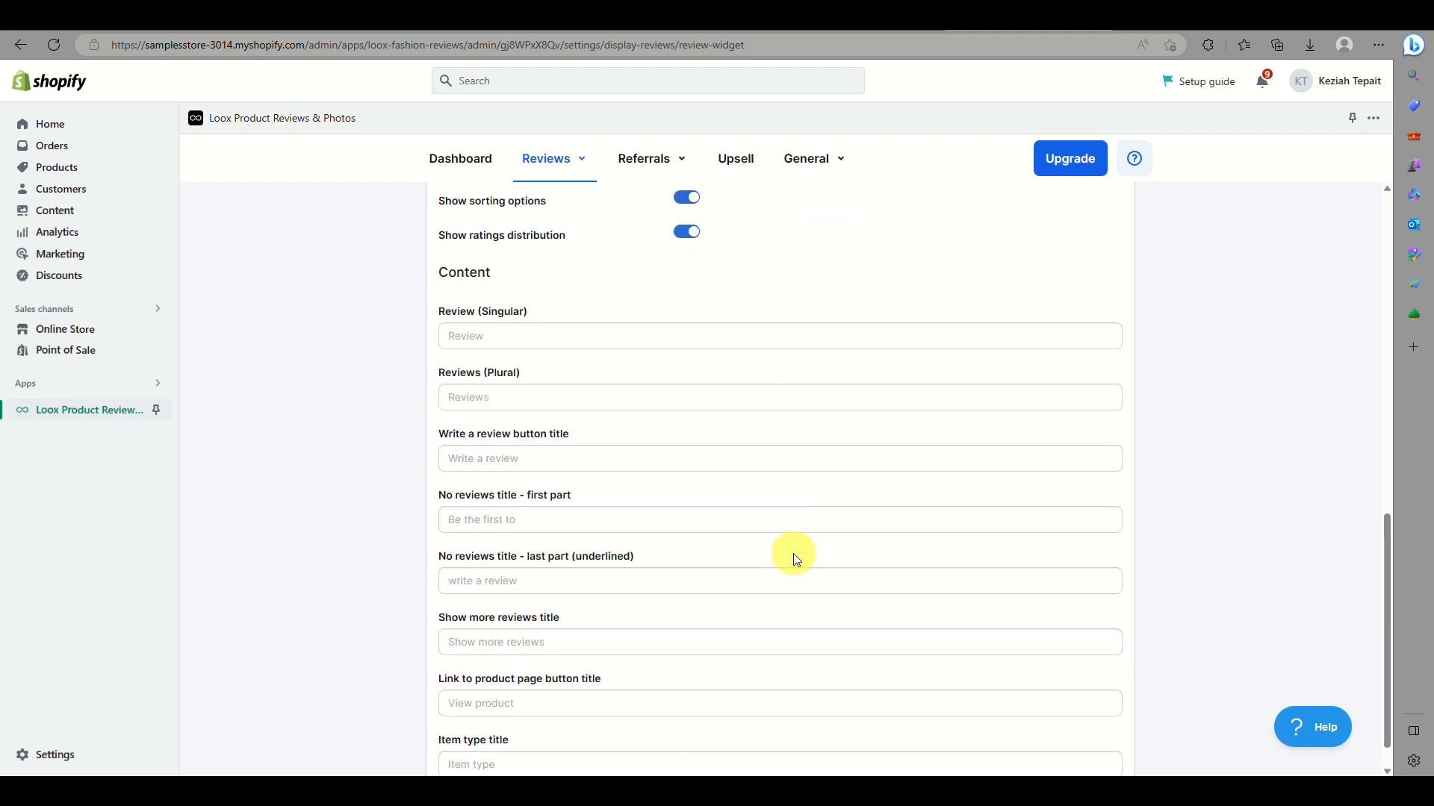
pyautogui.scroll(12, 793, 553)
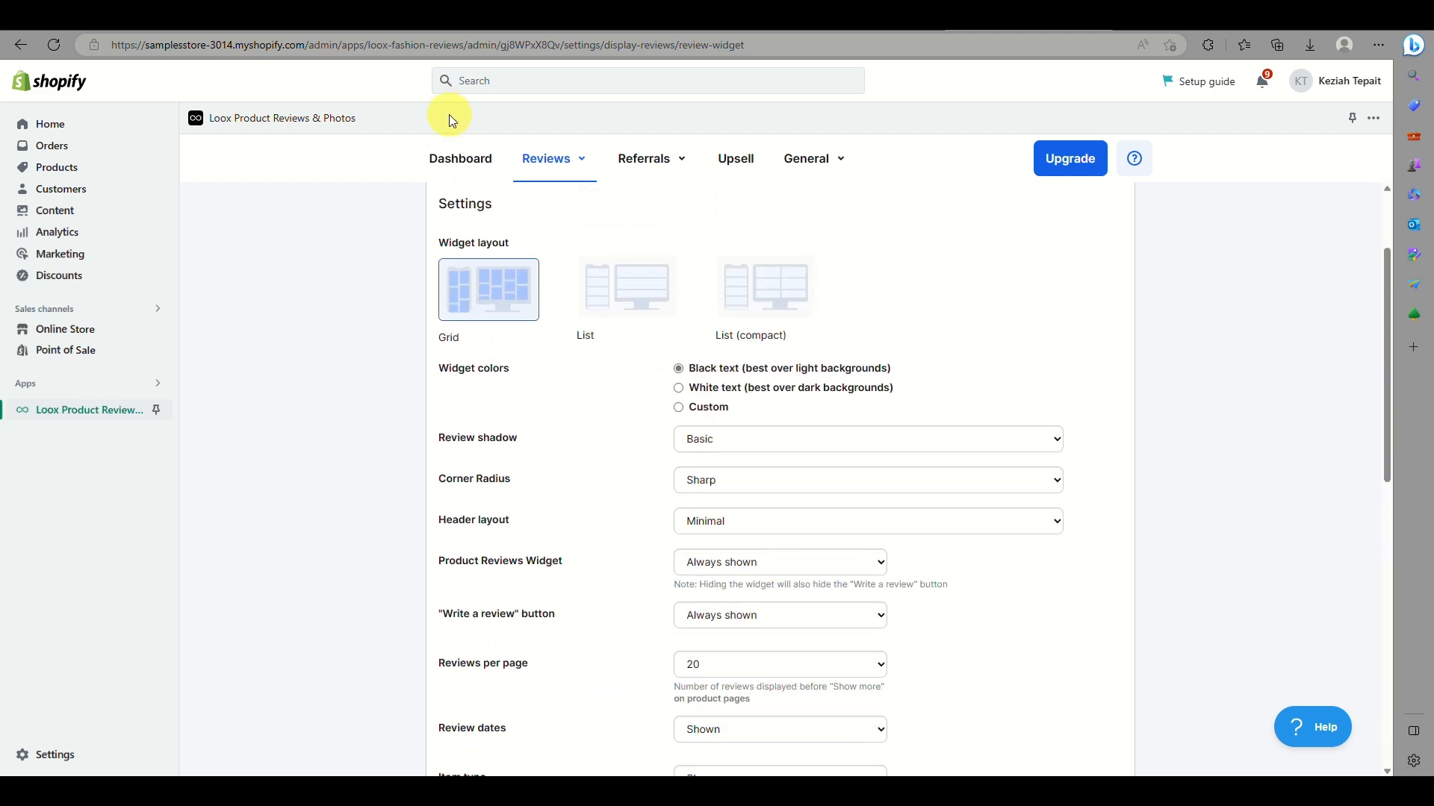
# Step: Return to the review display settings and read through the available widgets, from Pop-up Widget to Happy Customers Page
pyautogui.click(481, 161)
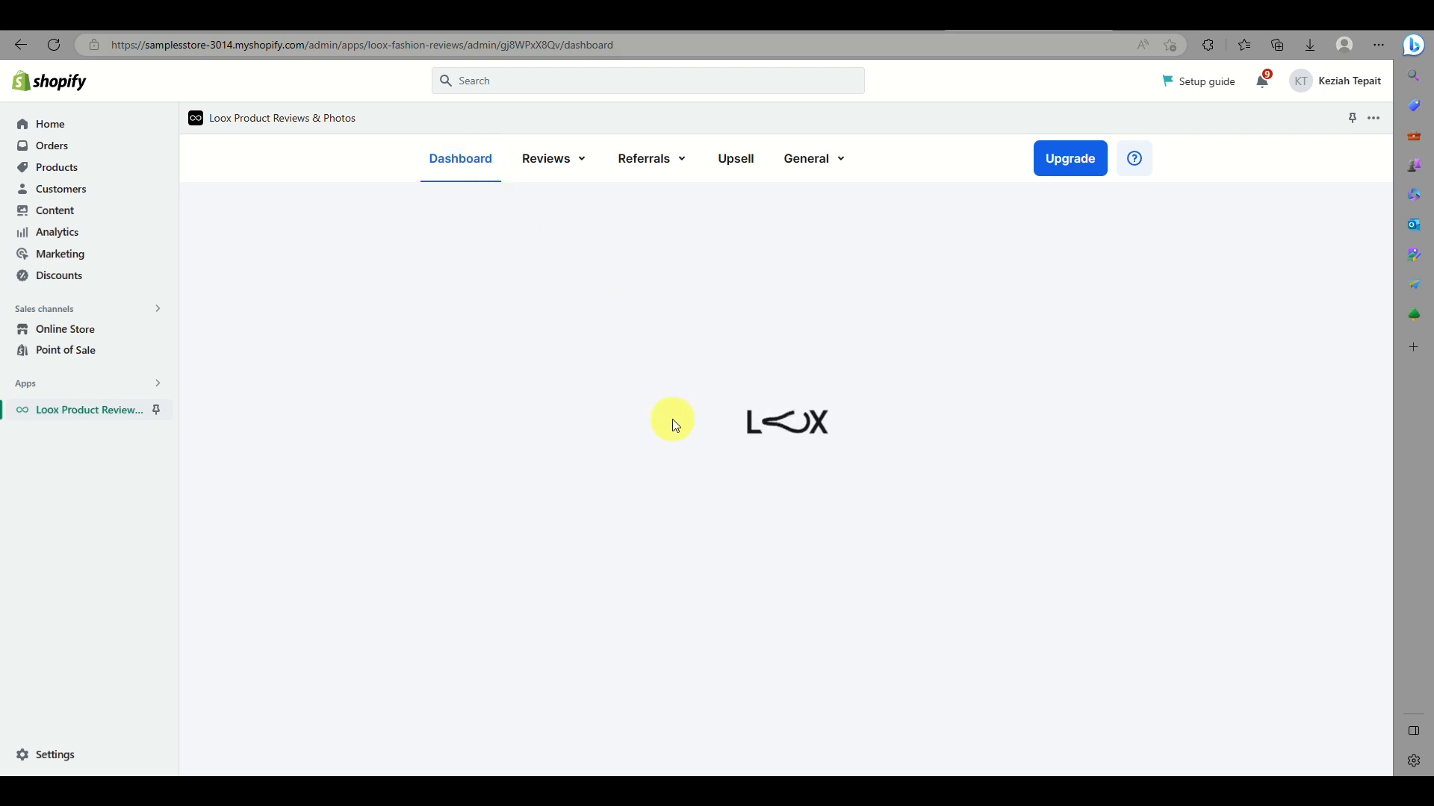
pyautogui.click(538, 160)
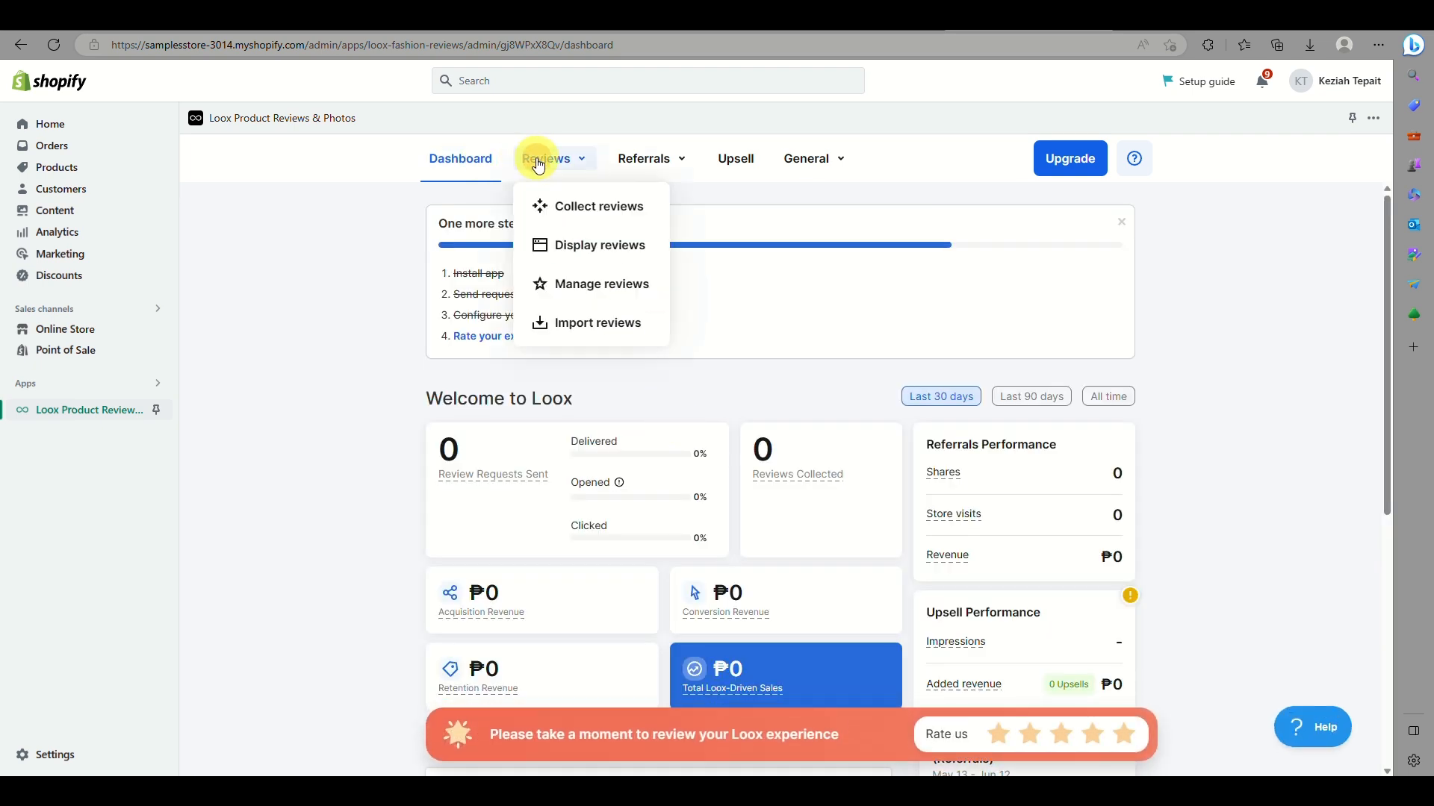
pyautogui.click(590, 254)
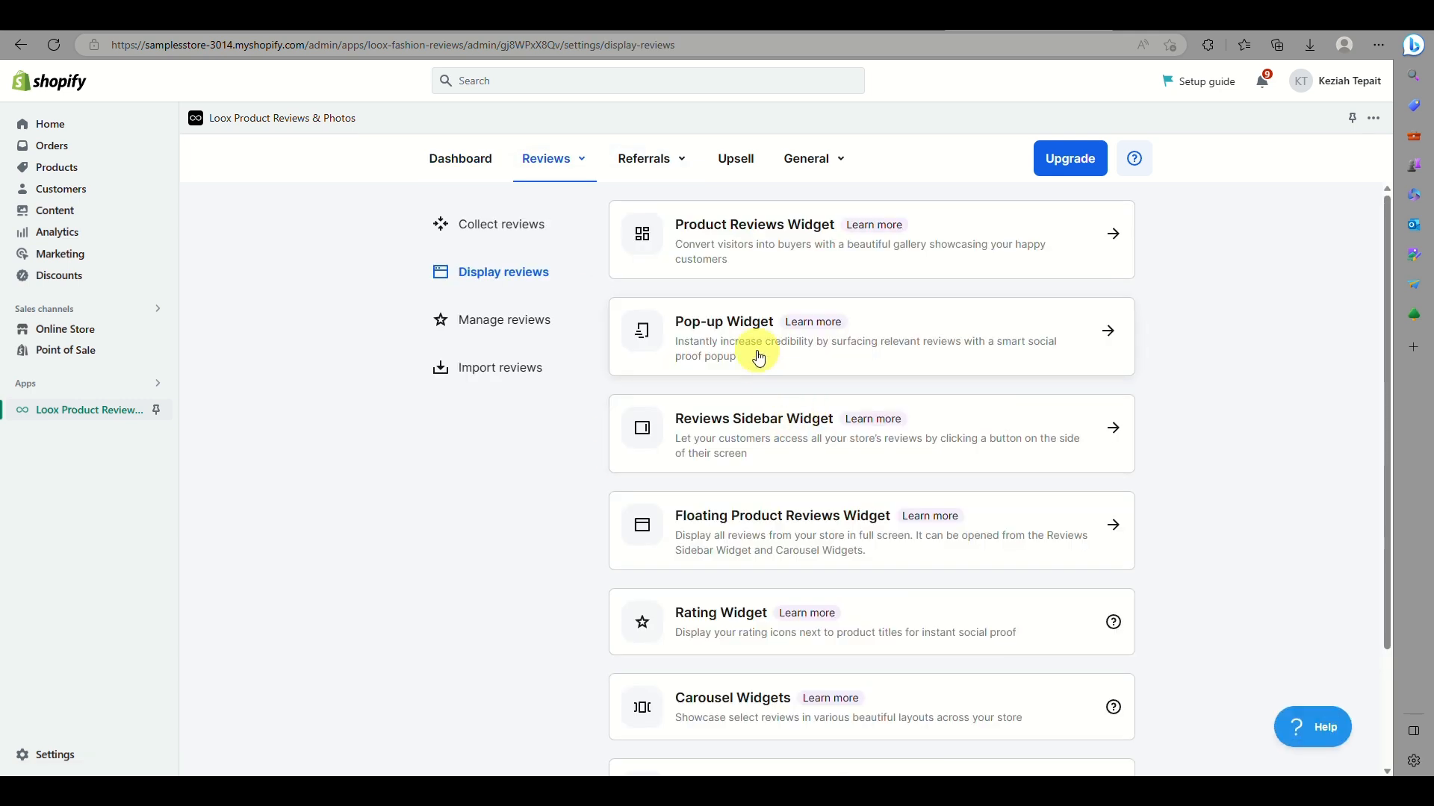
pyautogui.scroll(5, 754, 353)
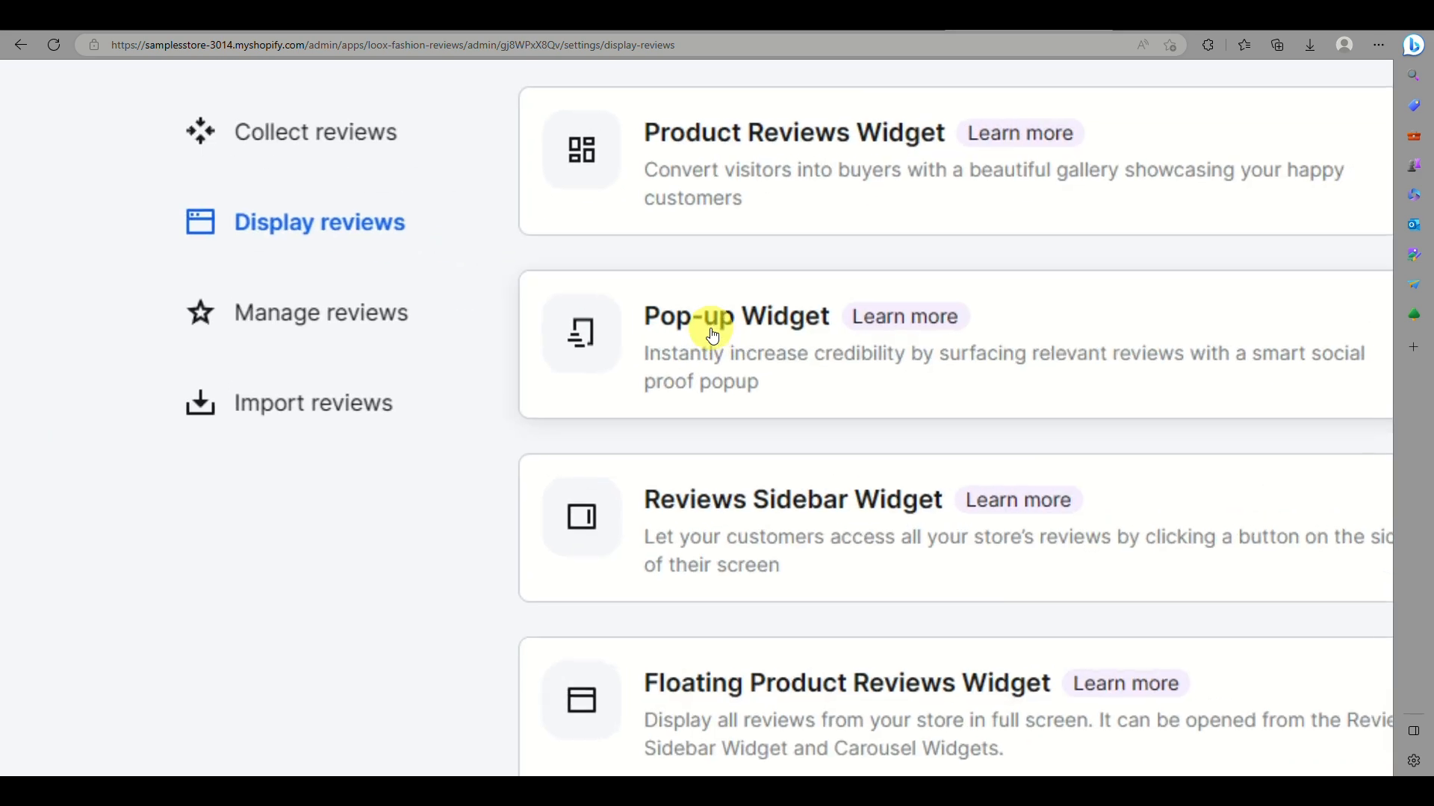
pyautogui.hscroll(5, 712, 336)
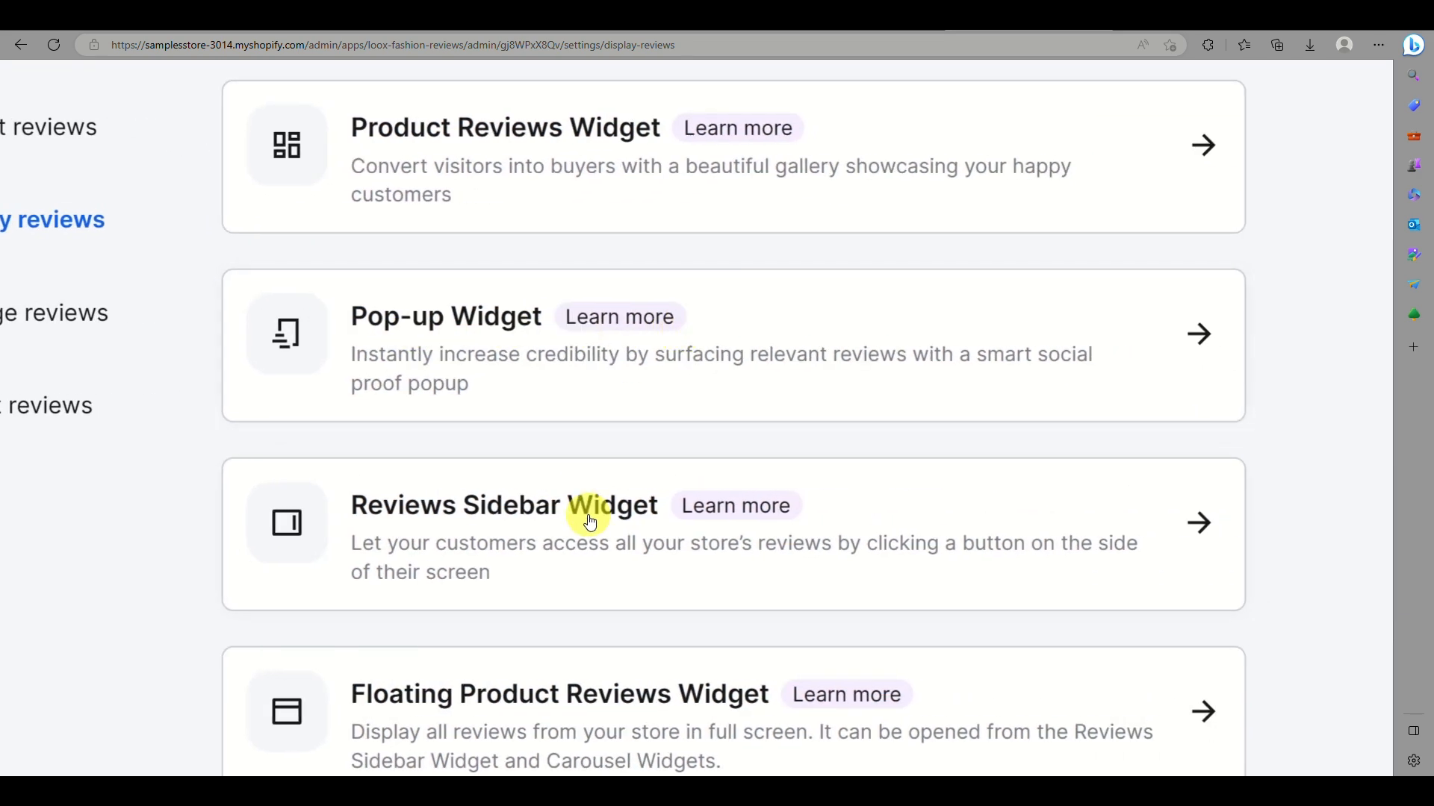
pyautogui.scroll(-2, 585, 502)
pyautogui.scroll(-1, 590, 520)
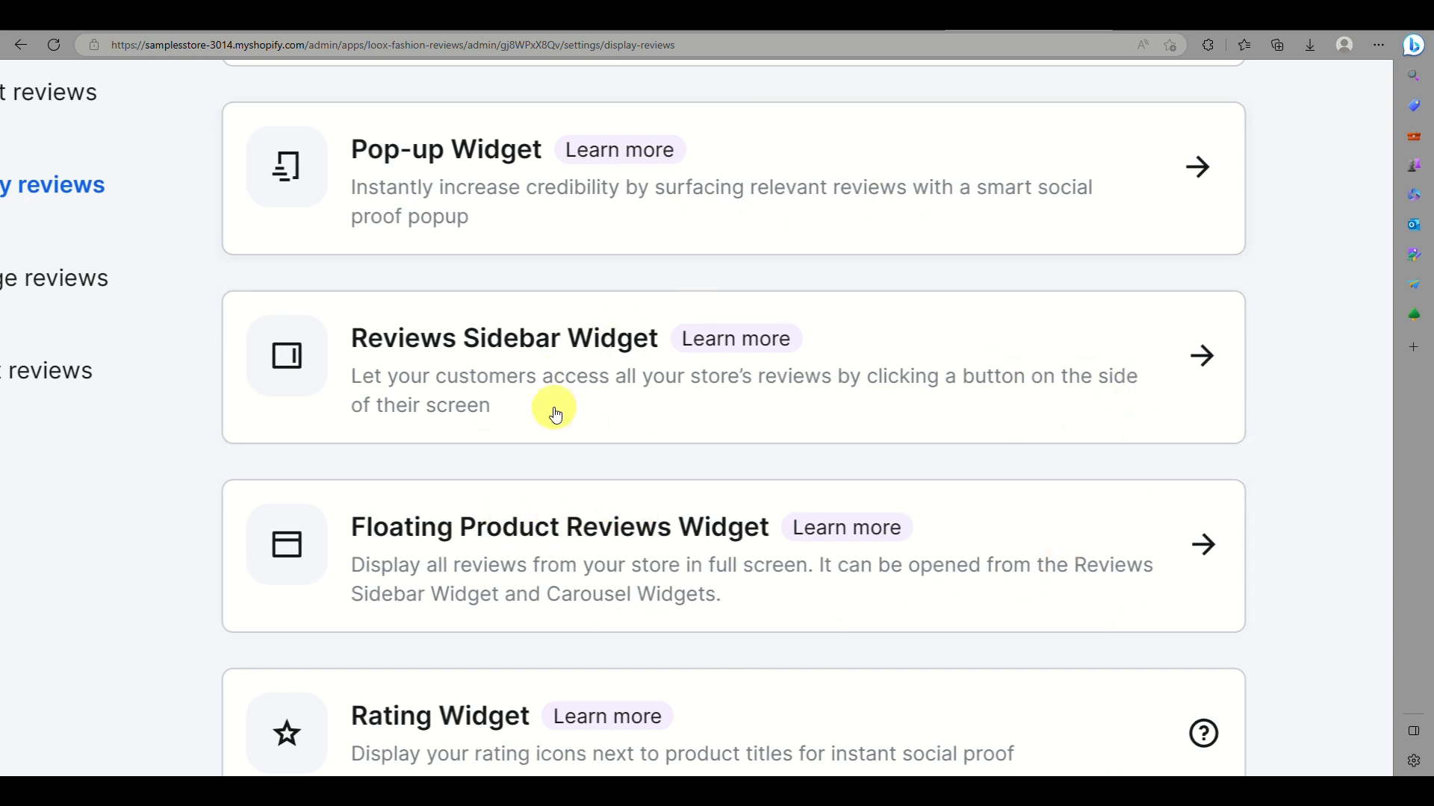
pyautogui.scroll(-2, 592, 564)
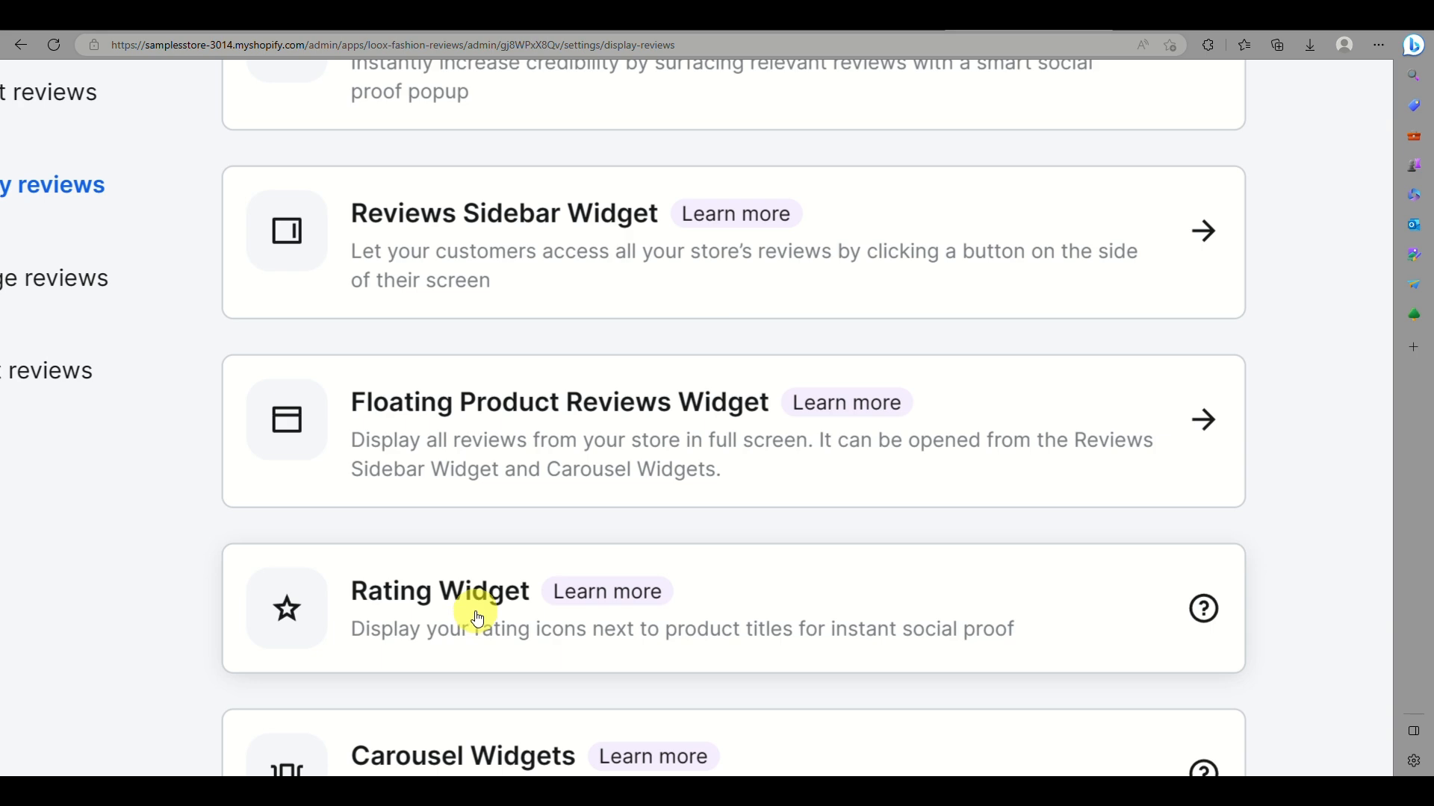
pyautogui.scroll(-3, 474, 609)
pyautogui.scroll(-2, 464, 719)
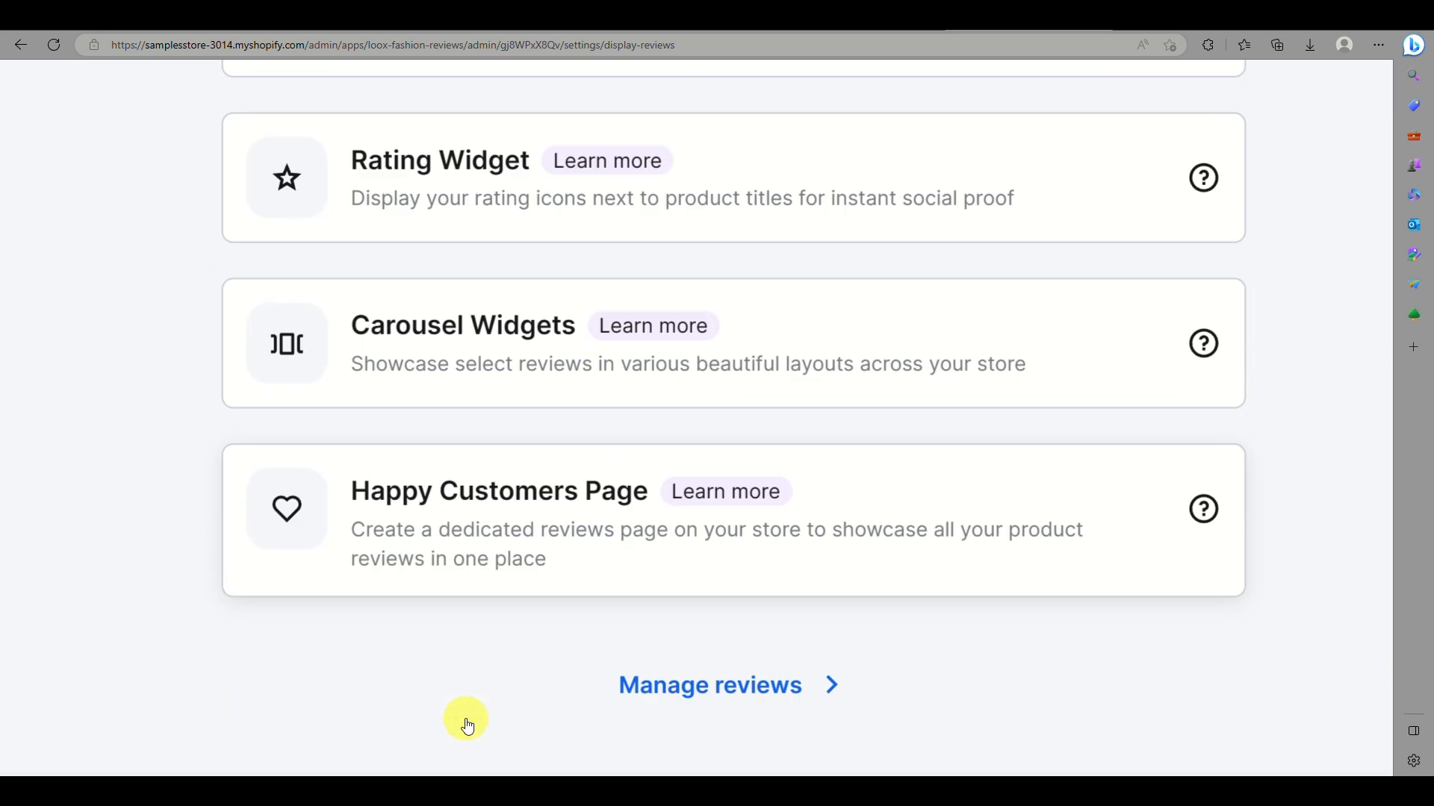
# Step: Open the review management page and inspect the review status options available for searching
pyautogui.click(736, 691)
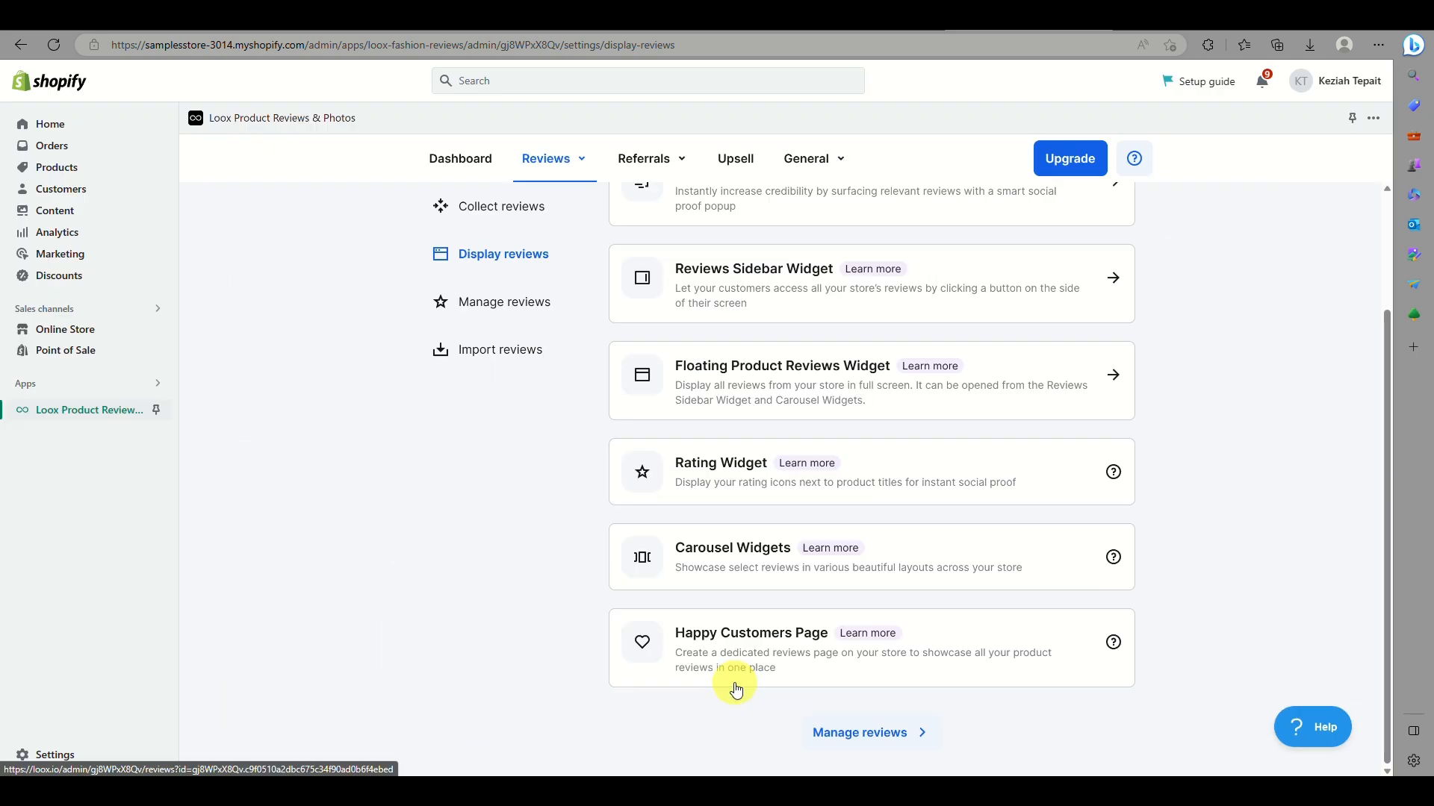
pyautogui.click(512, 298)
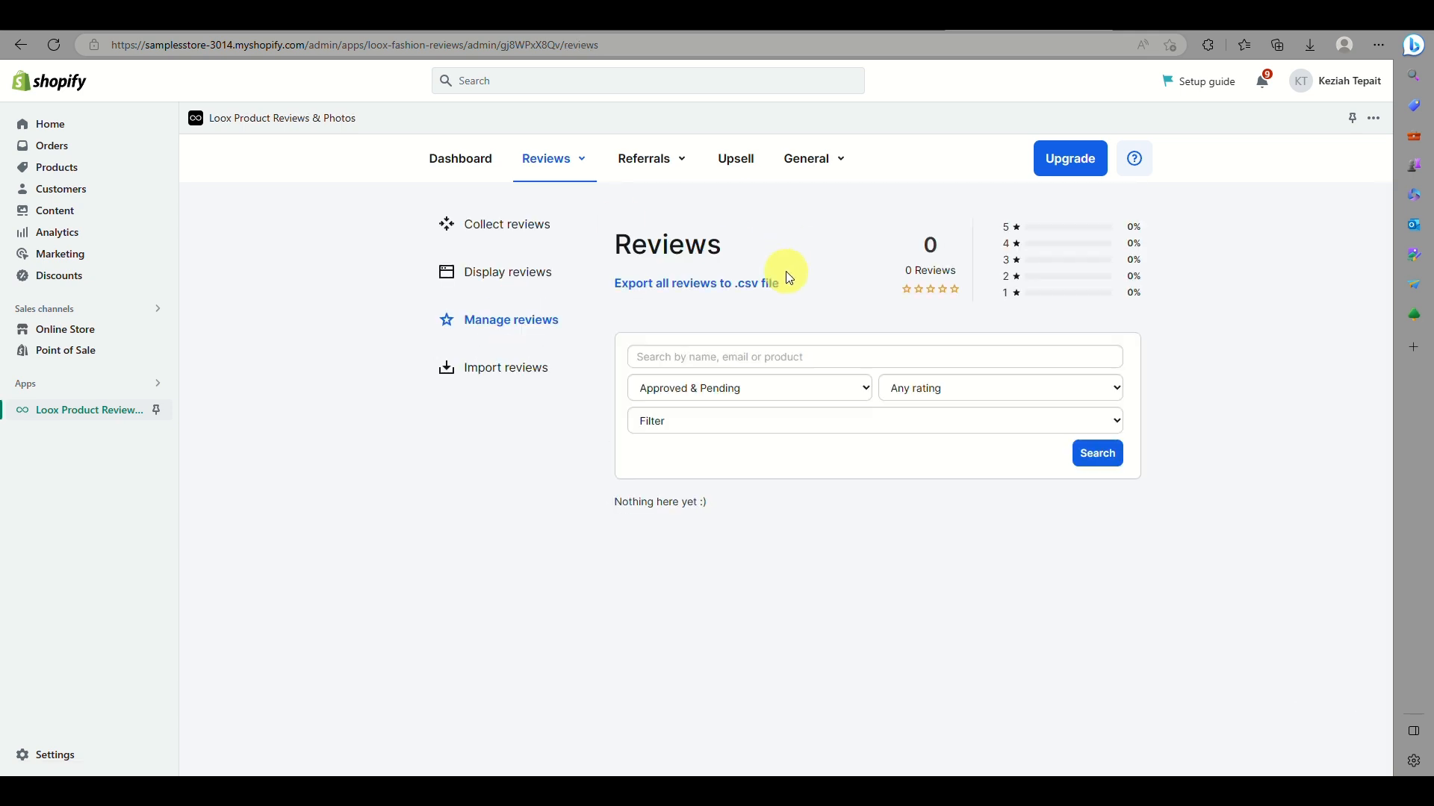
pyautogui.click(850, 387)
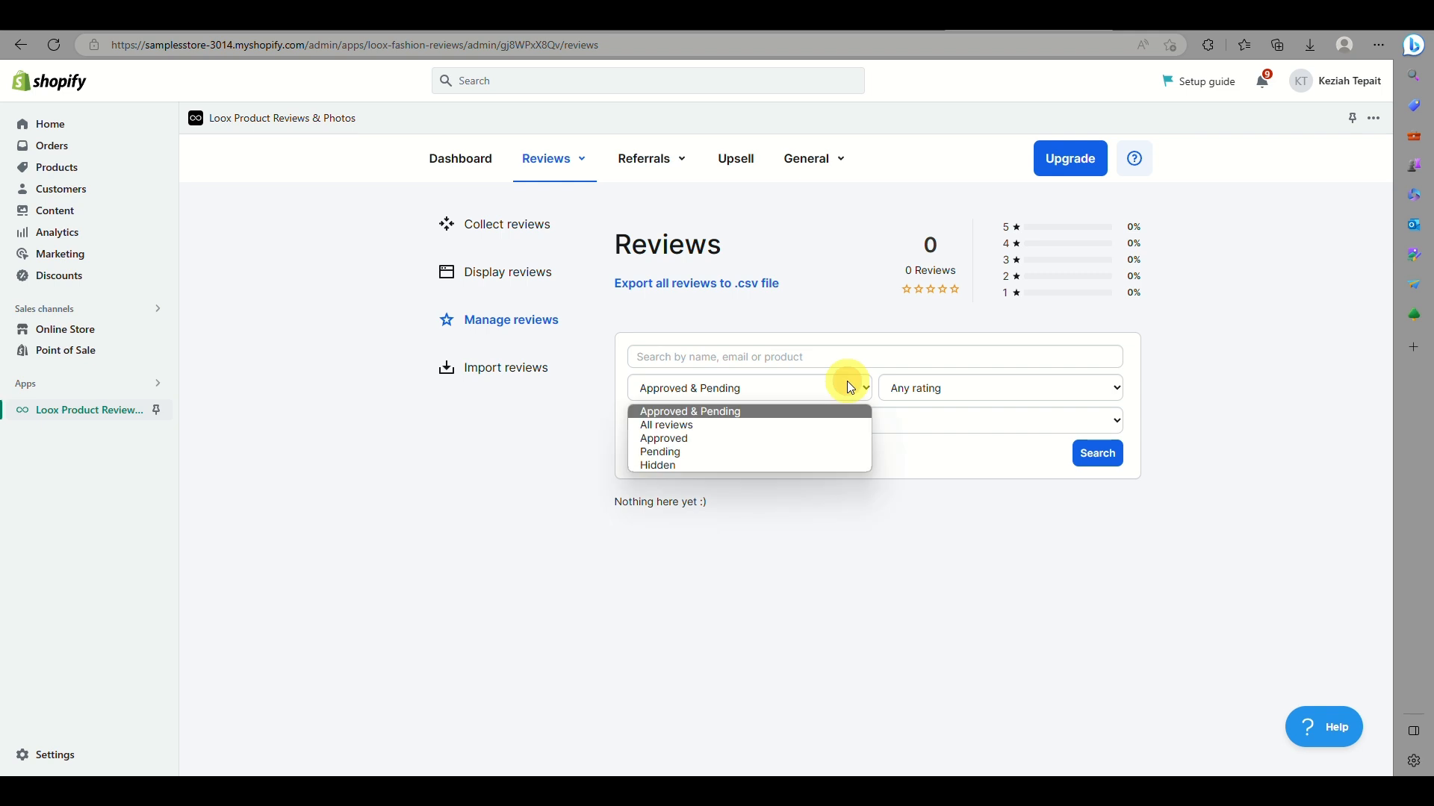
pyautogui.click(809, 358)
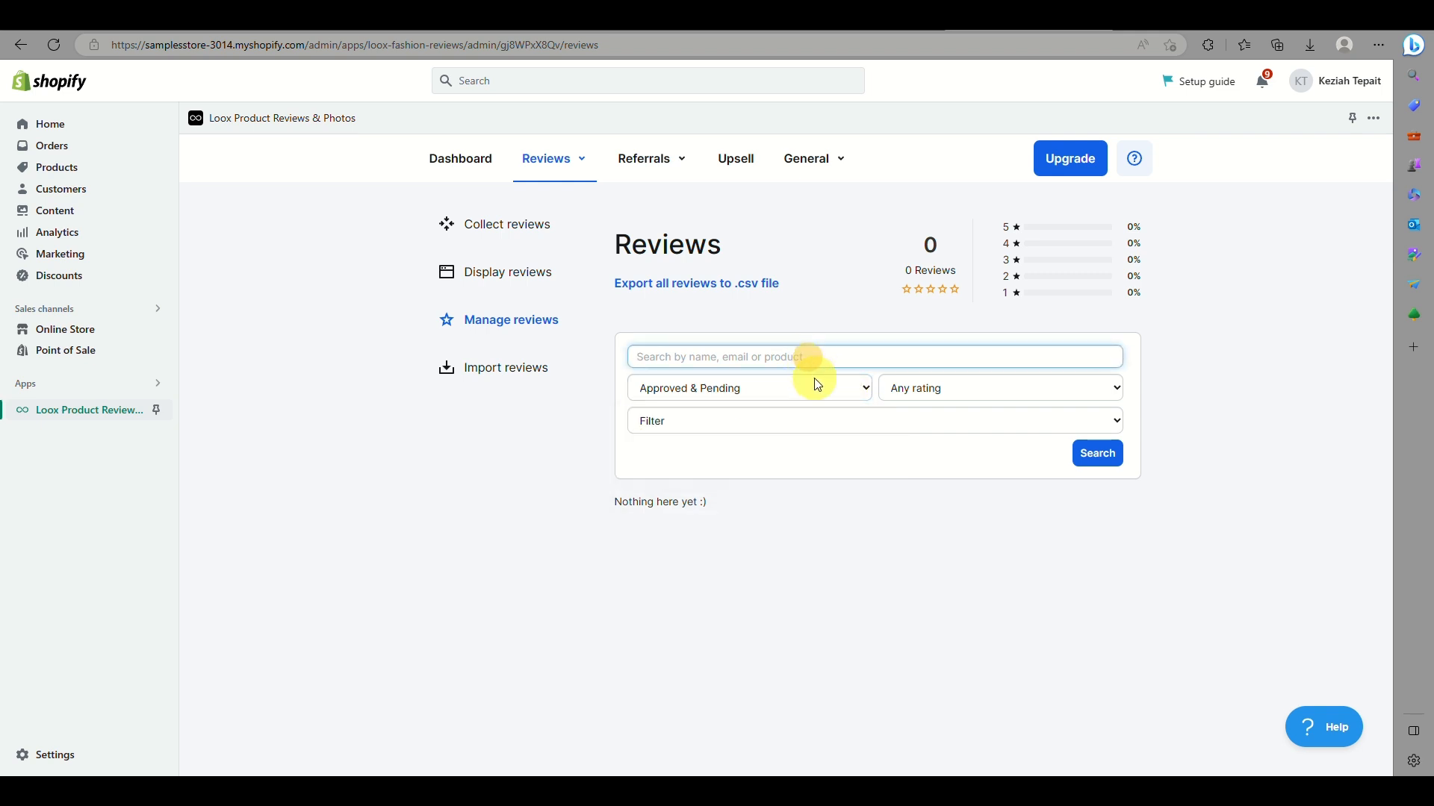
pyautogui.click(821, 388)
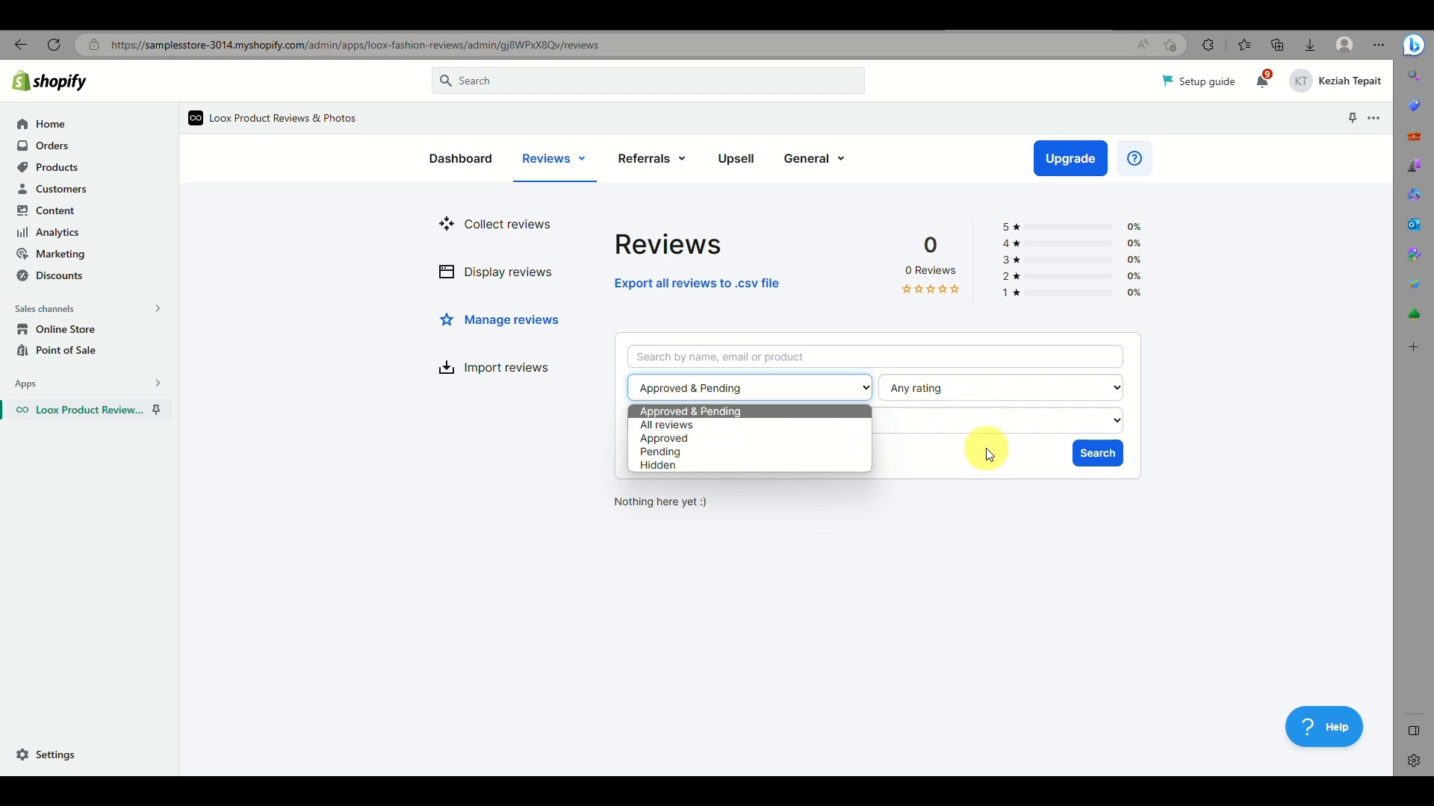
pyautogui.click(962, 446)
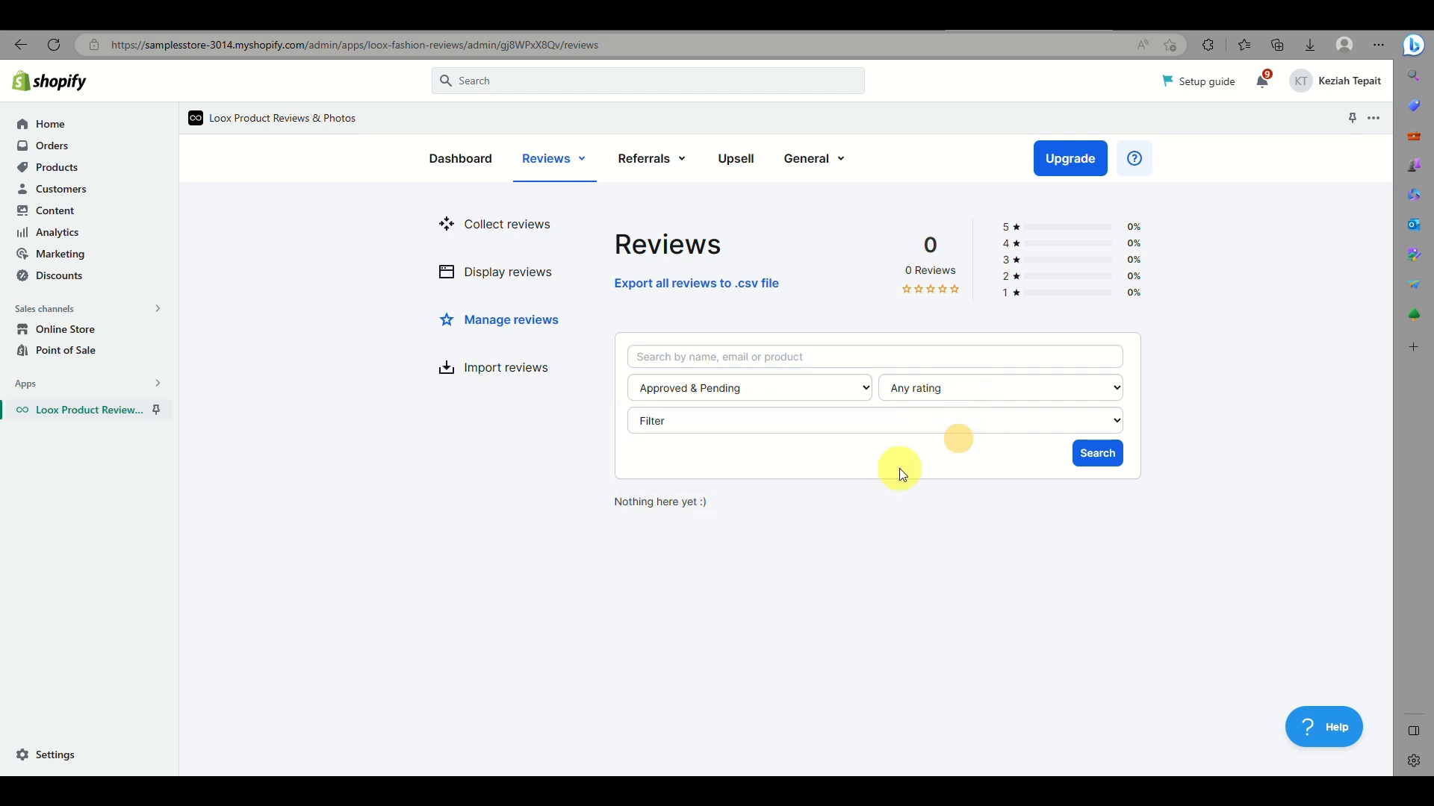
# Step: Check the additional review filter options and limit the managed reviews to a rating of 5 stars
pyautogui.click(981, 427)
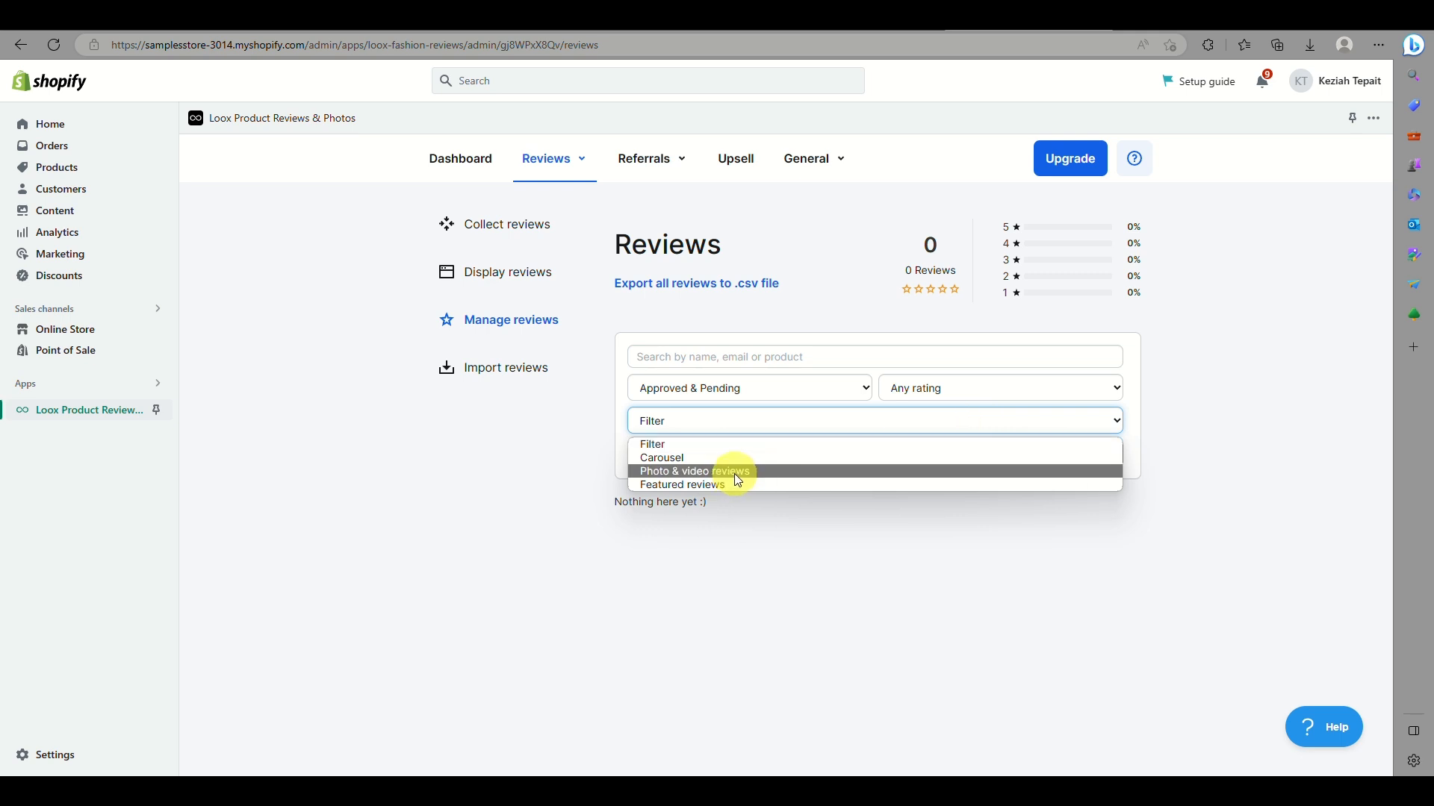
pyautogui.click(970, 387)
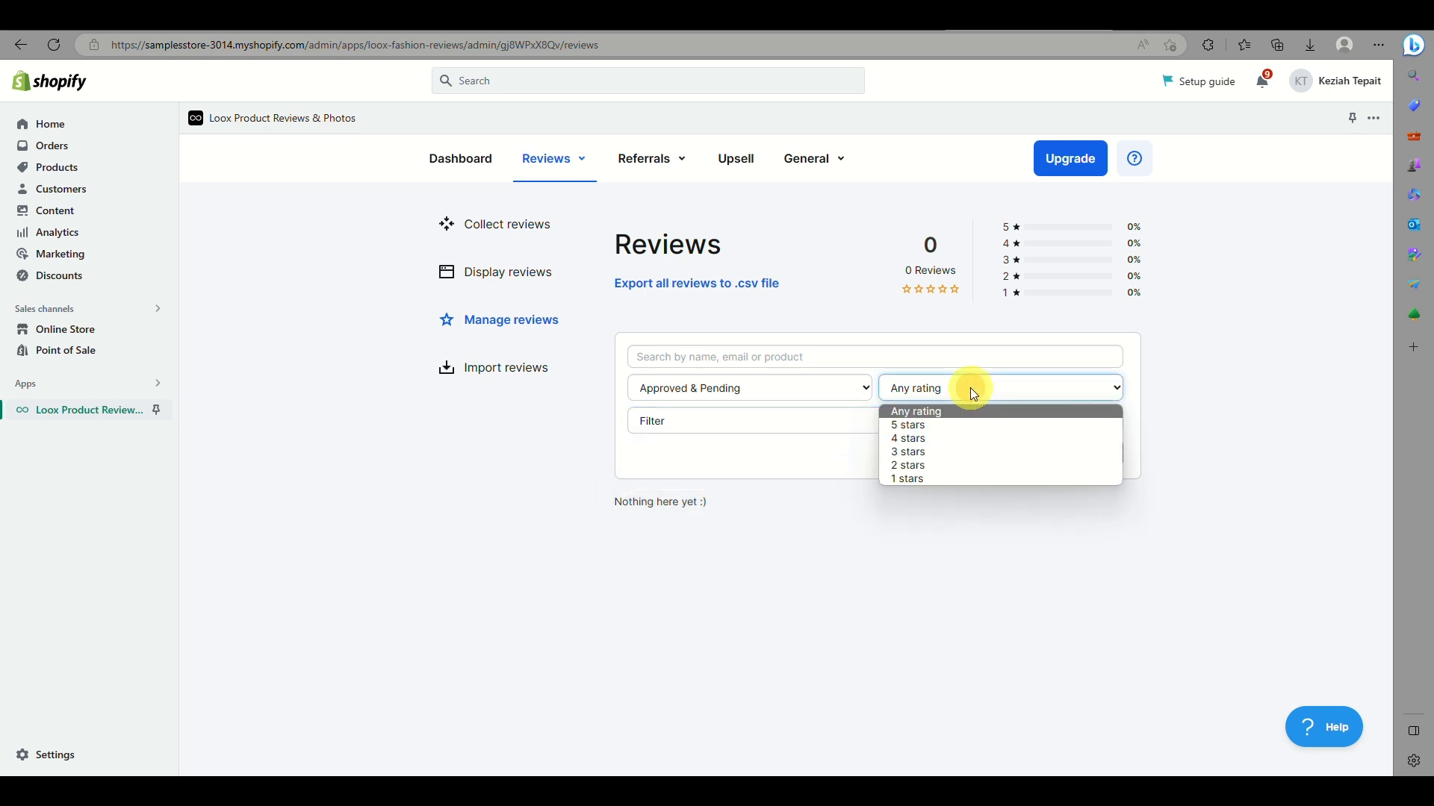
pyautogui.click(934, 423)
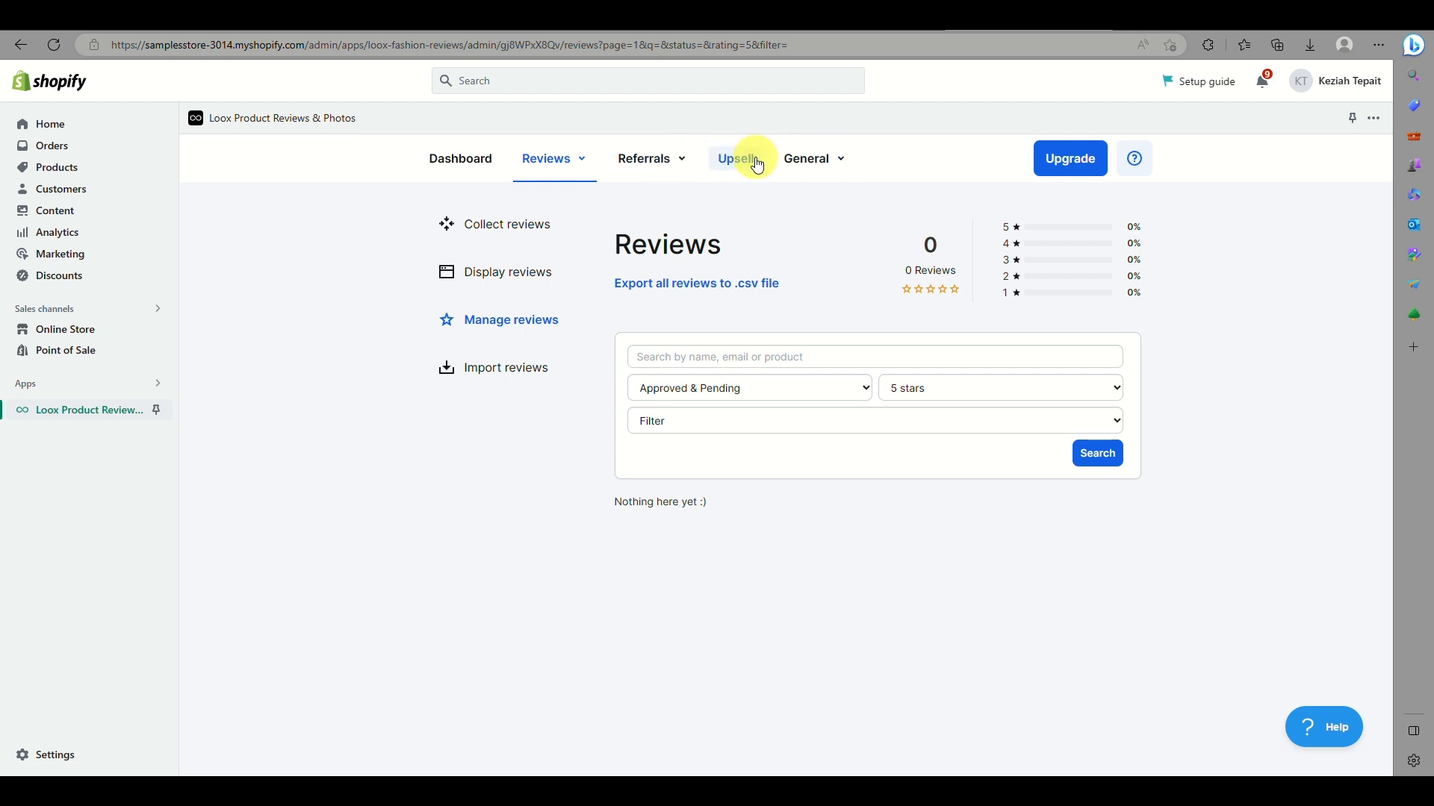
# Step: Open the Loox dashboard and examine the review request, reviews collected and revenue metrics
pyautogui.click(458, 164)
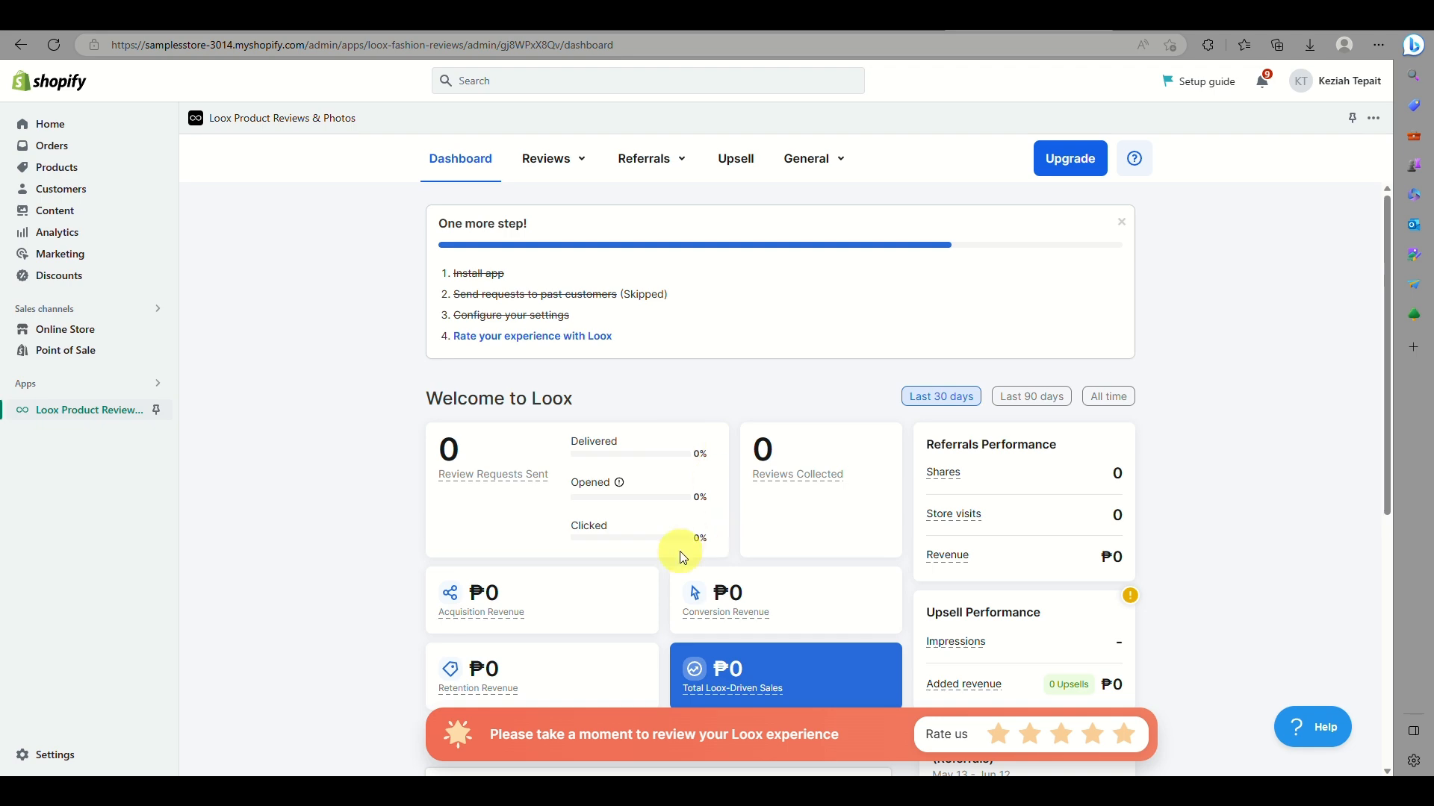
pyautogui.scroll(-3, 682, 557)
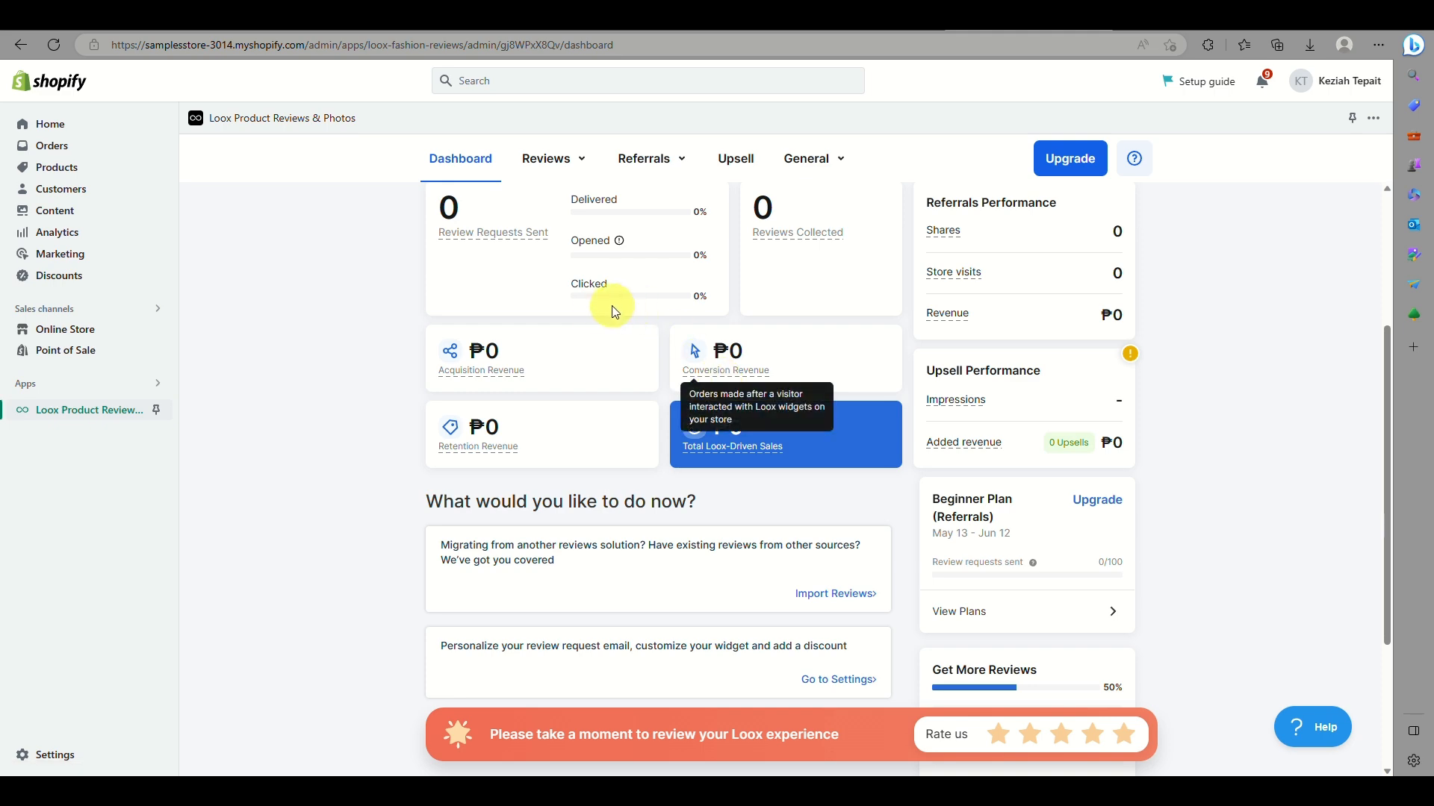
pyautogui.scroll(5, 838, 209)
pyautogui.scroll(2, 838, 208)
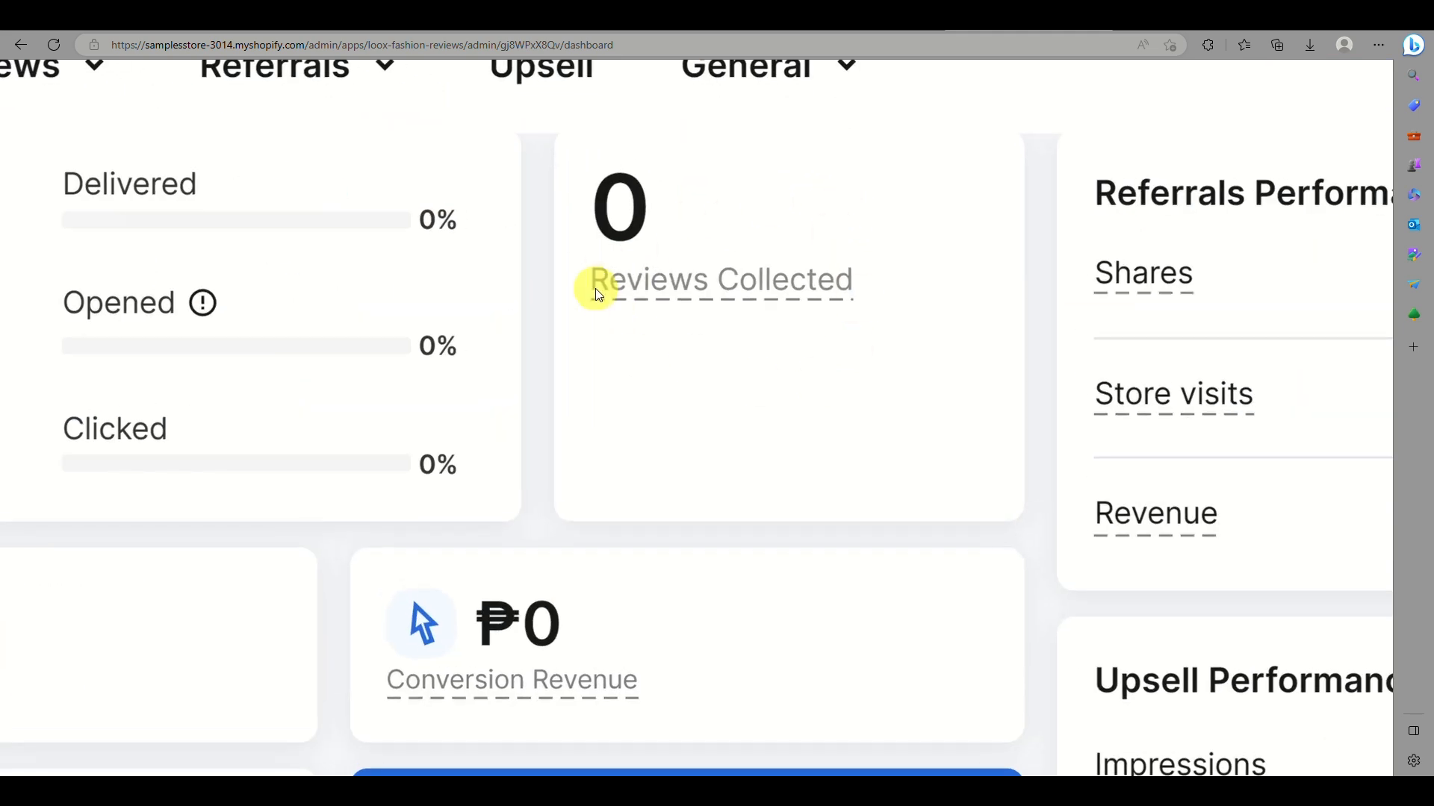
pyautogui.moveTo(597, 296)
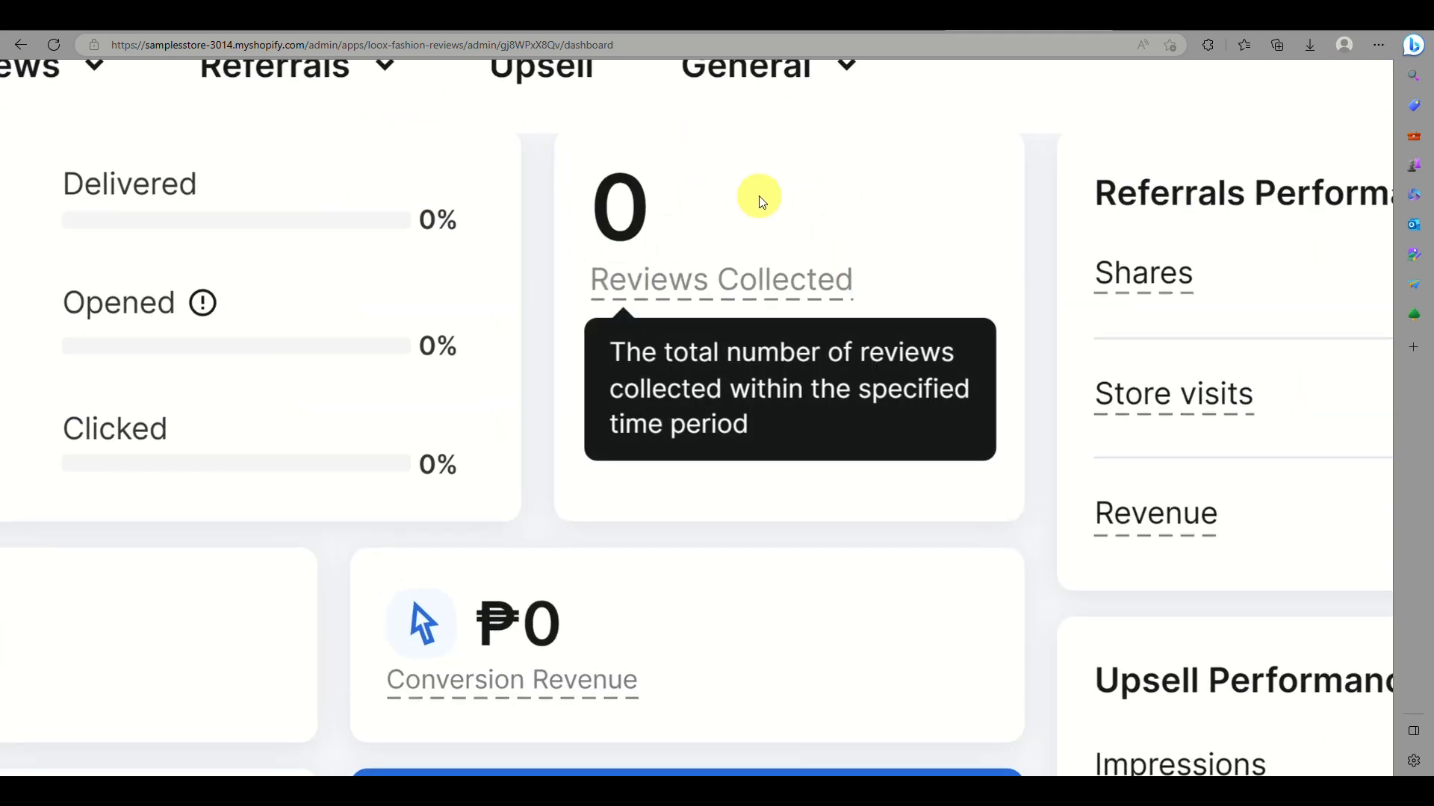
pyautogui.scroll(-7, 759, 199)
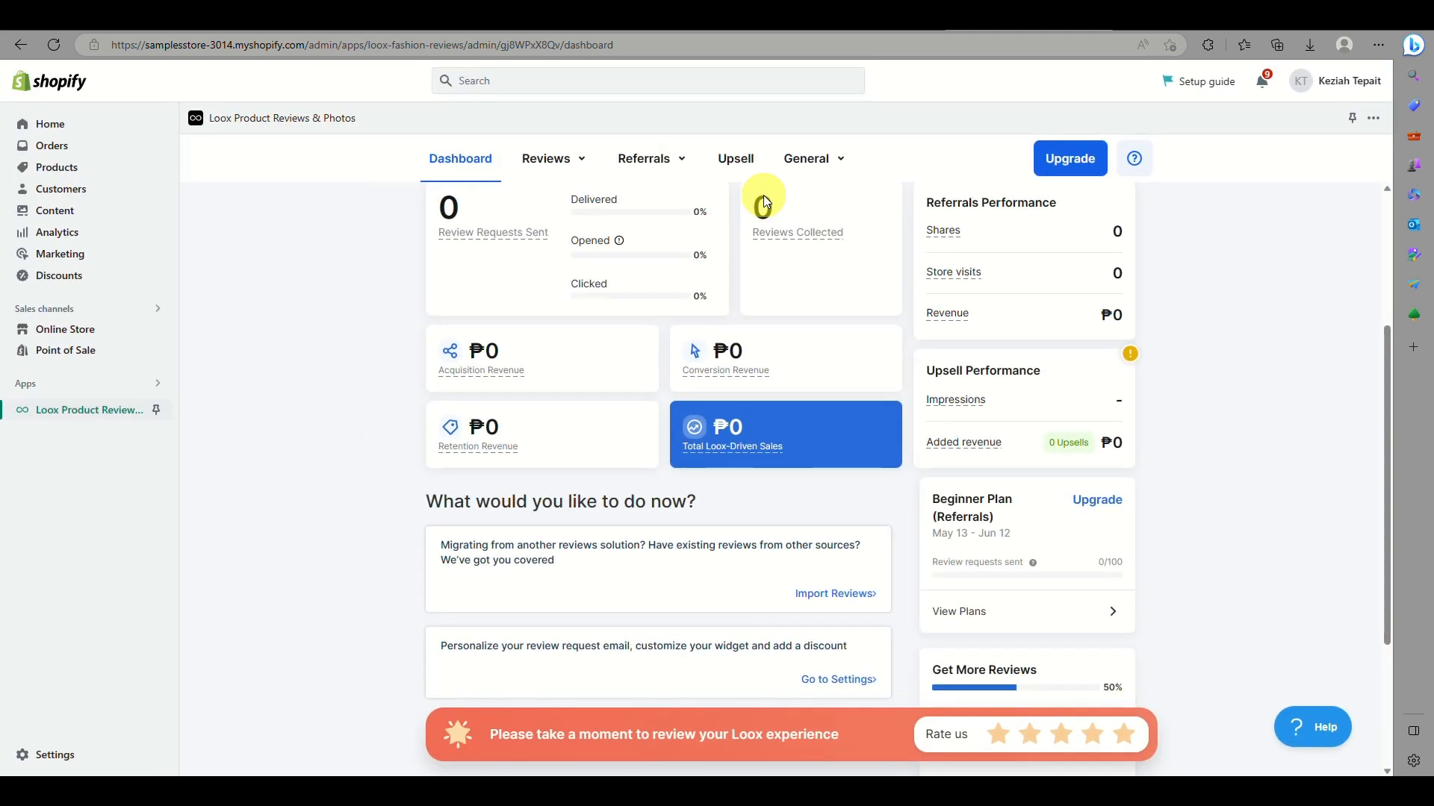
pyautogui.scroll(6, 468, 267)
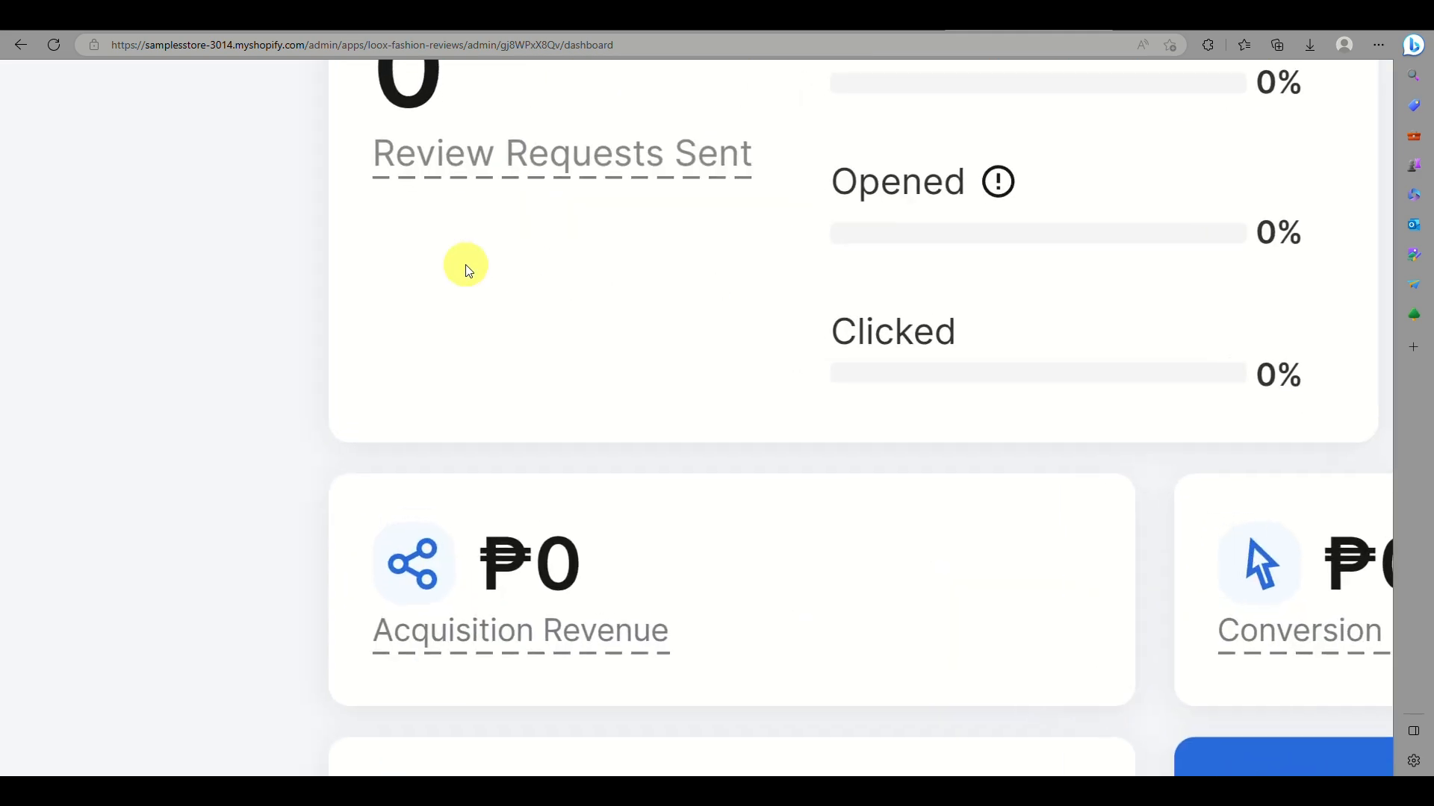
pyautogui.scroll(-6, 467, 266)
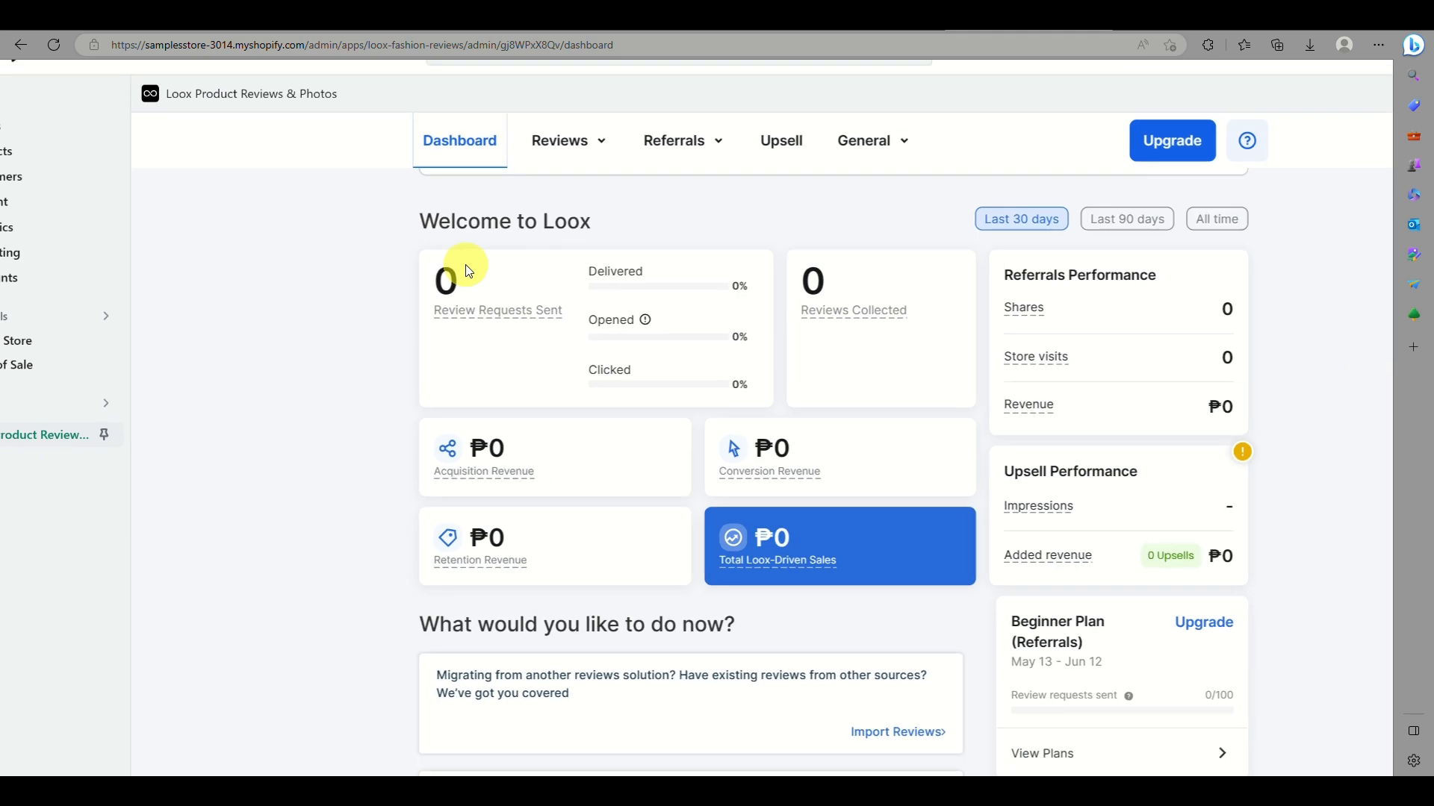
# Step: Examine the dashboard's suggested actions, plan details and Get More Reviews checklist
pyautogui.scroll(-2, 468, 270)
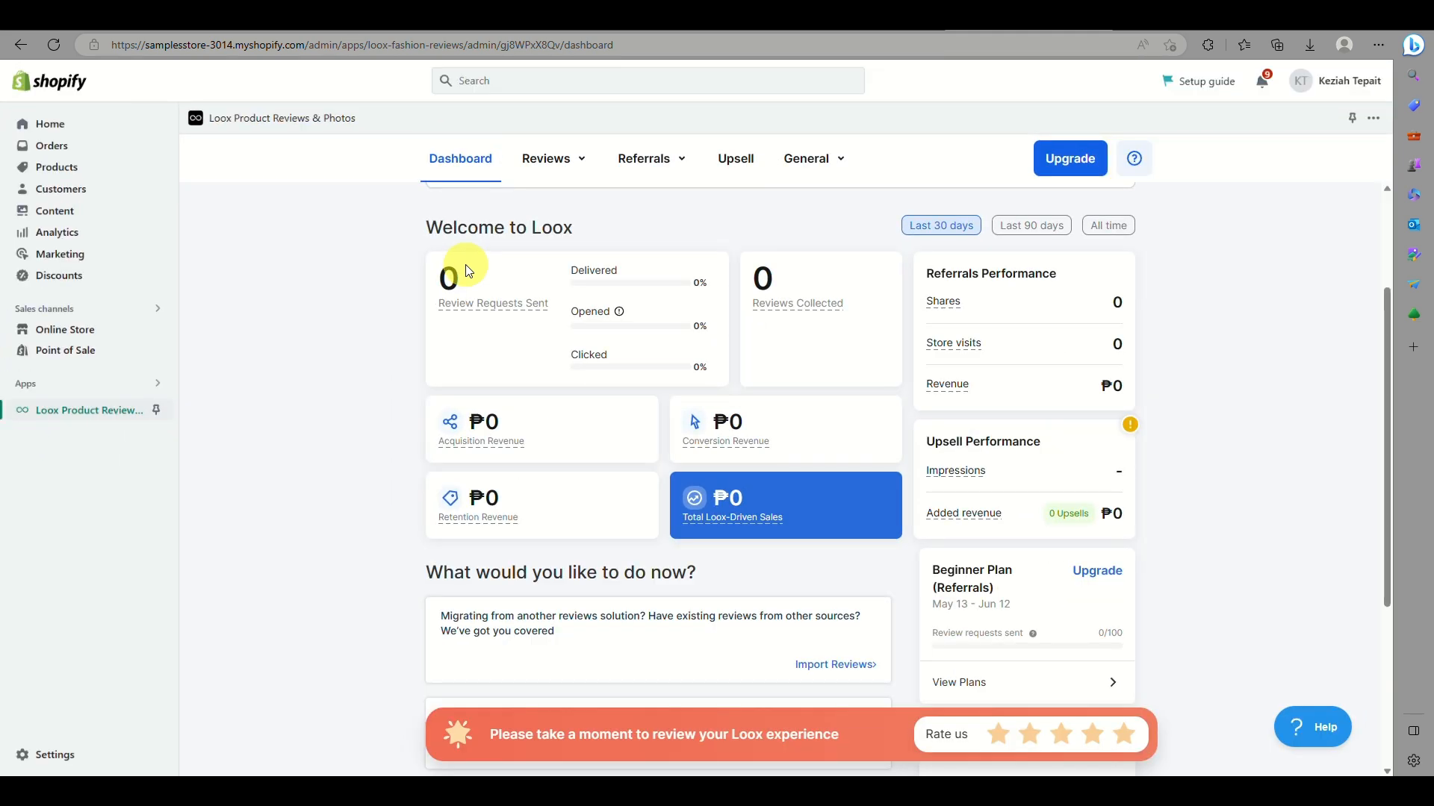
pyautogui.scroll(-3, 464, 264)
pyautogui.scroll(-2, 464, 264)
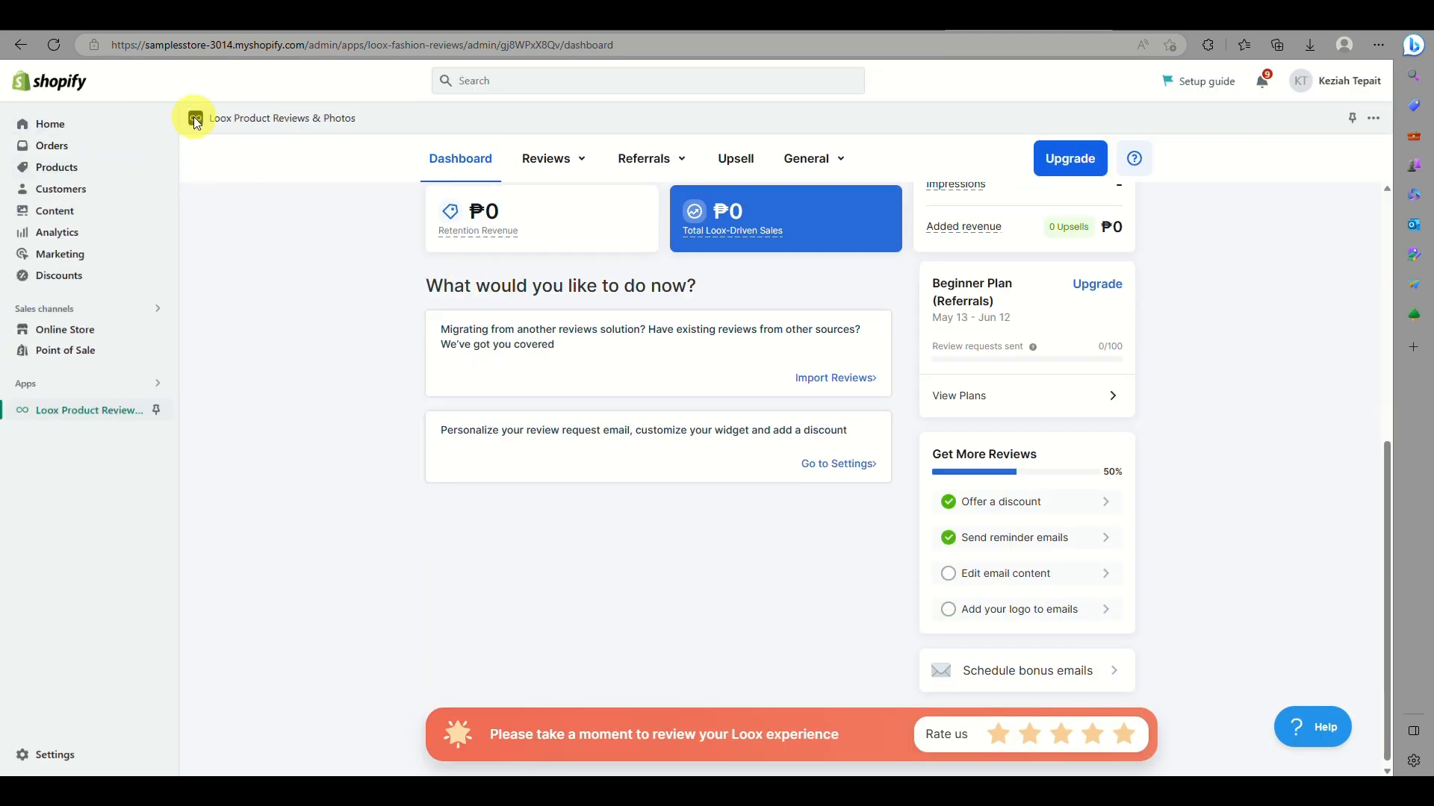
pyautogui.scroll(5, 180, 133)
pyautogui.scroll(-5, 211, 106)
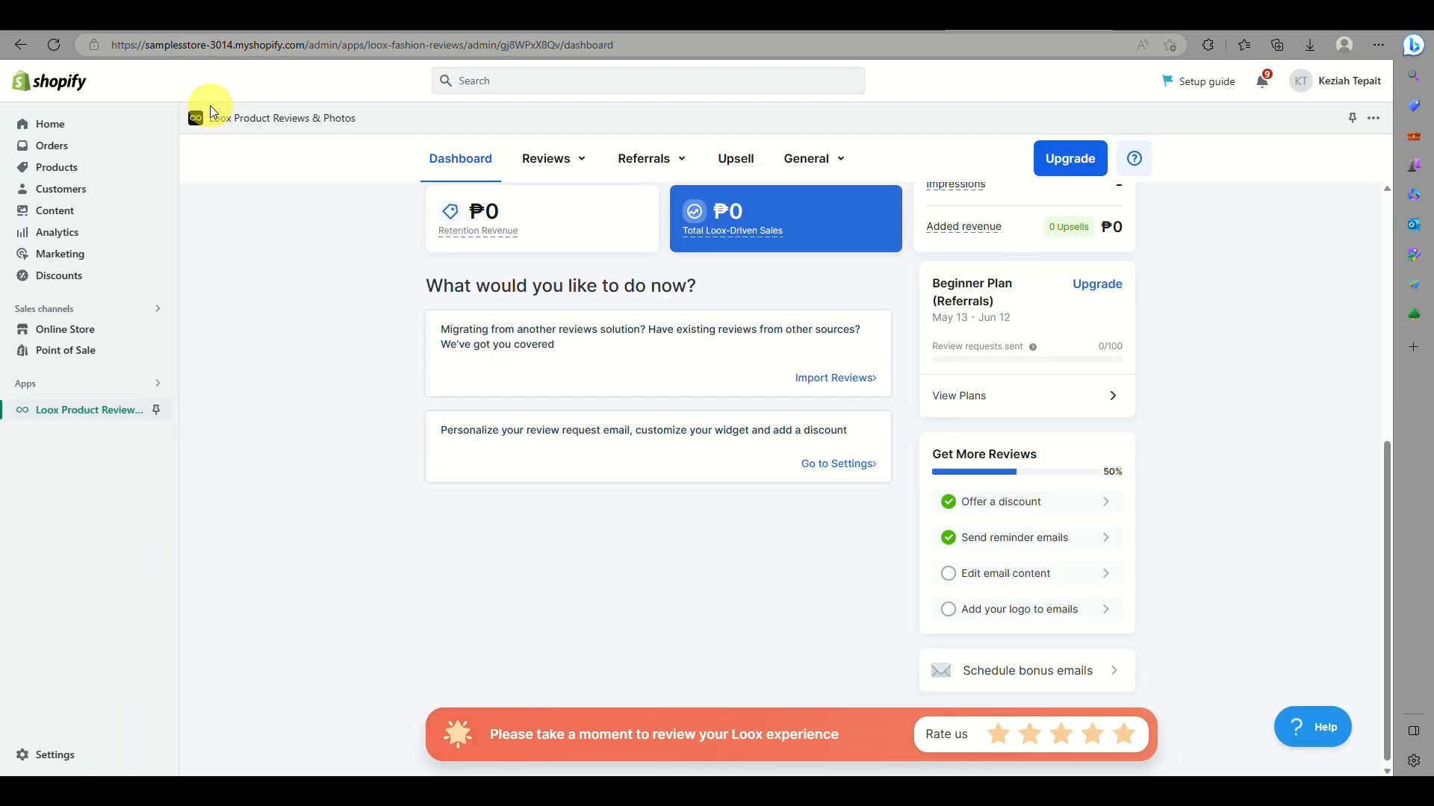